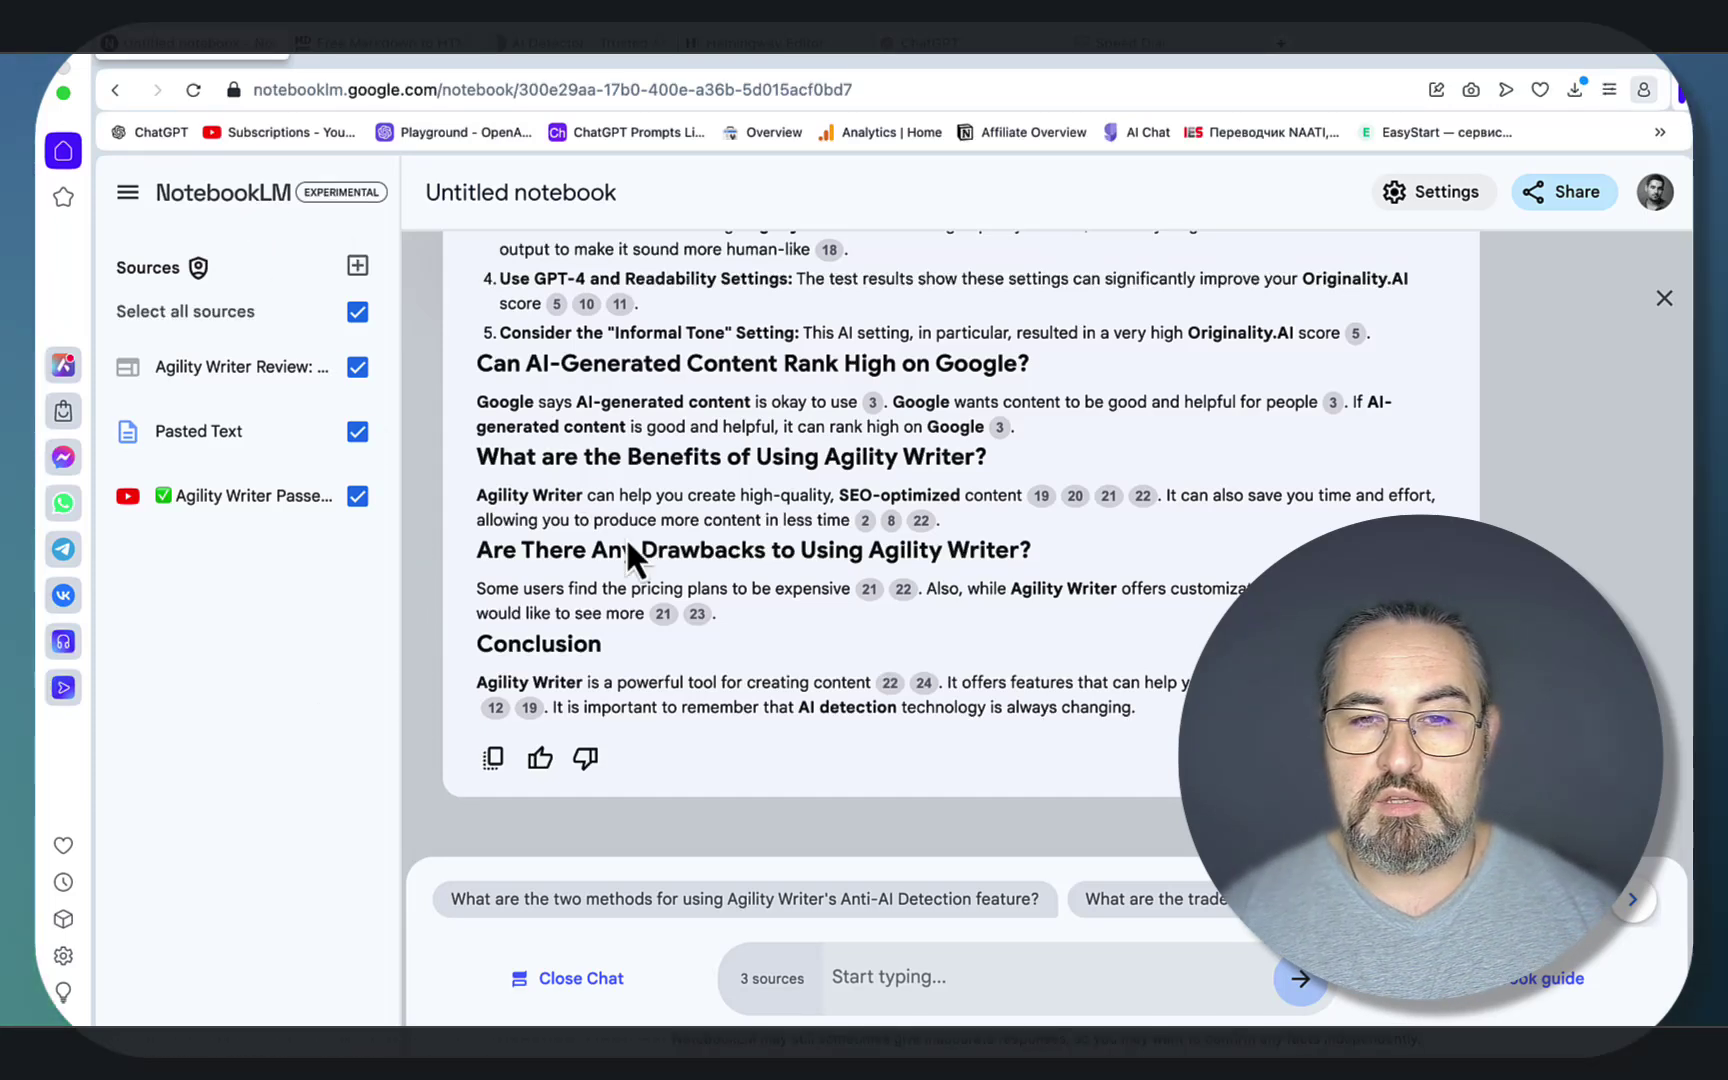
# - Review the article's ZeroGPT AI score, Hemingway readability grade and ChatGPT canvas draft
pyautogui.click(628, 50)
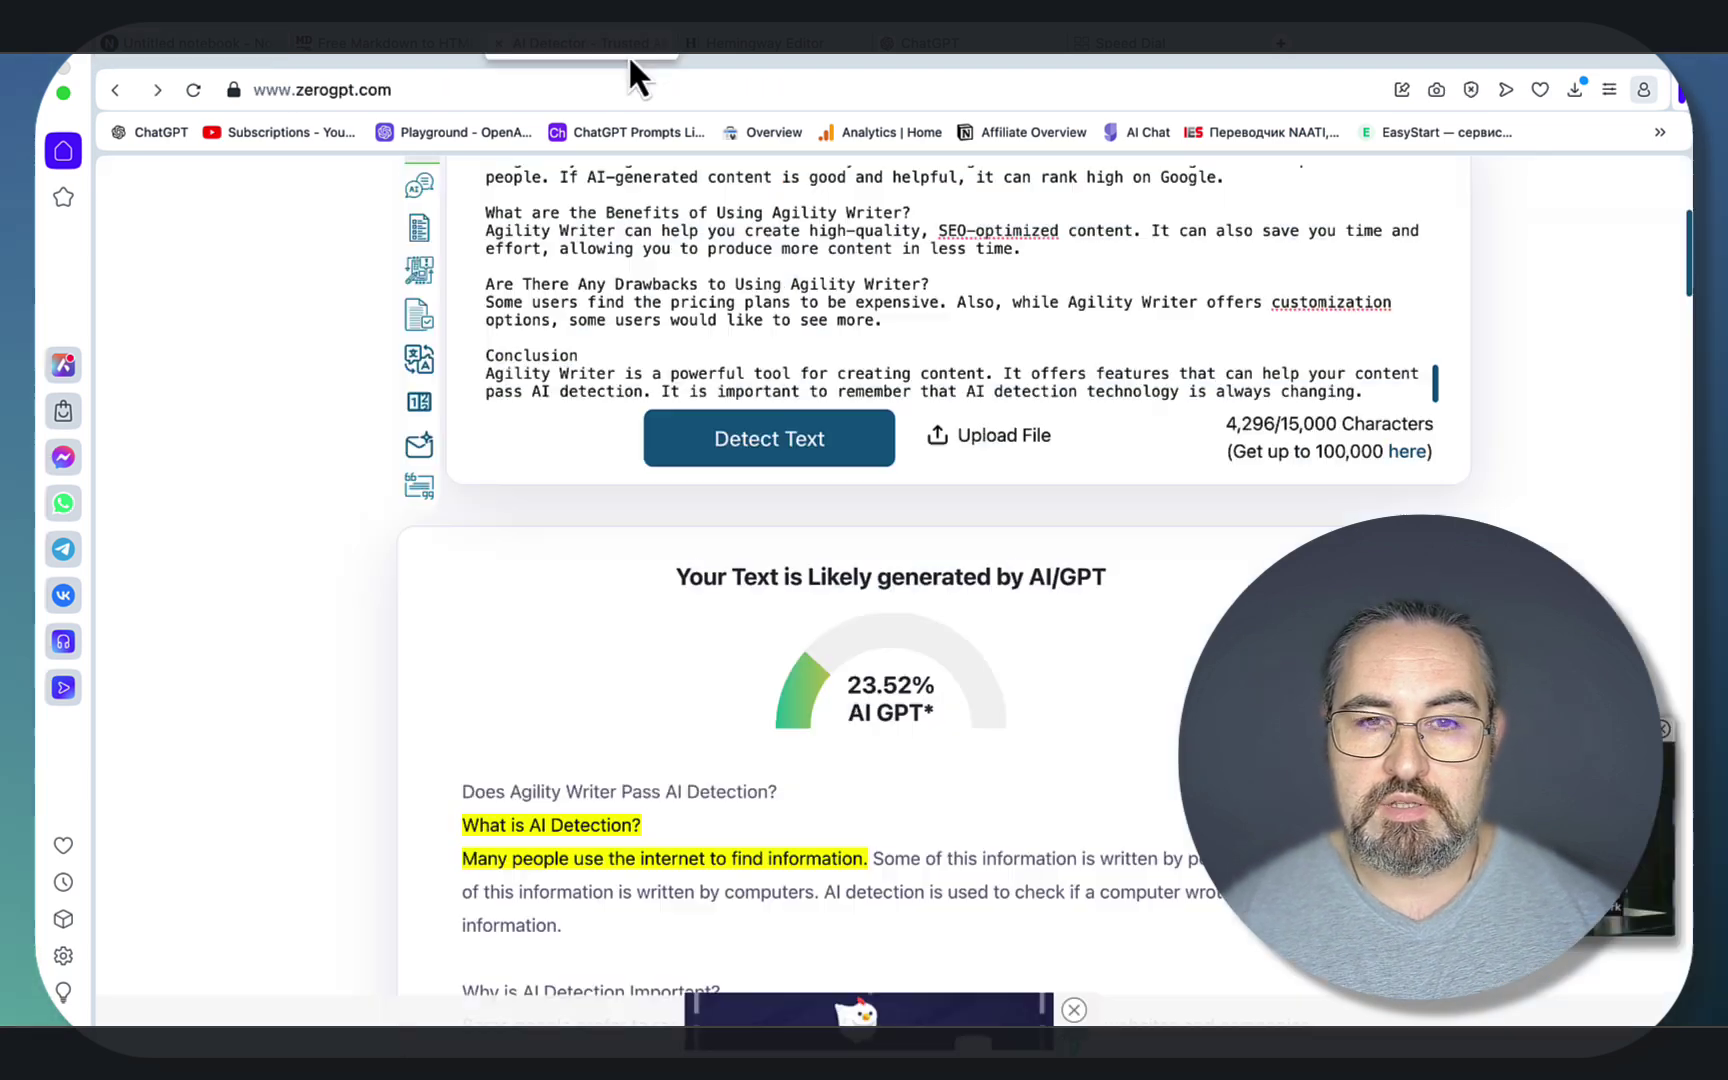
pyautogui.click(799, 55)
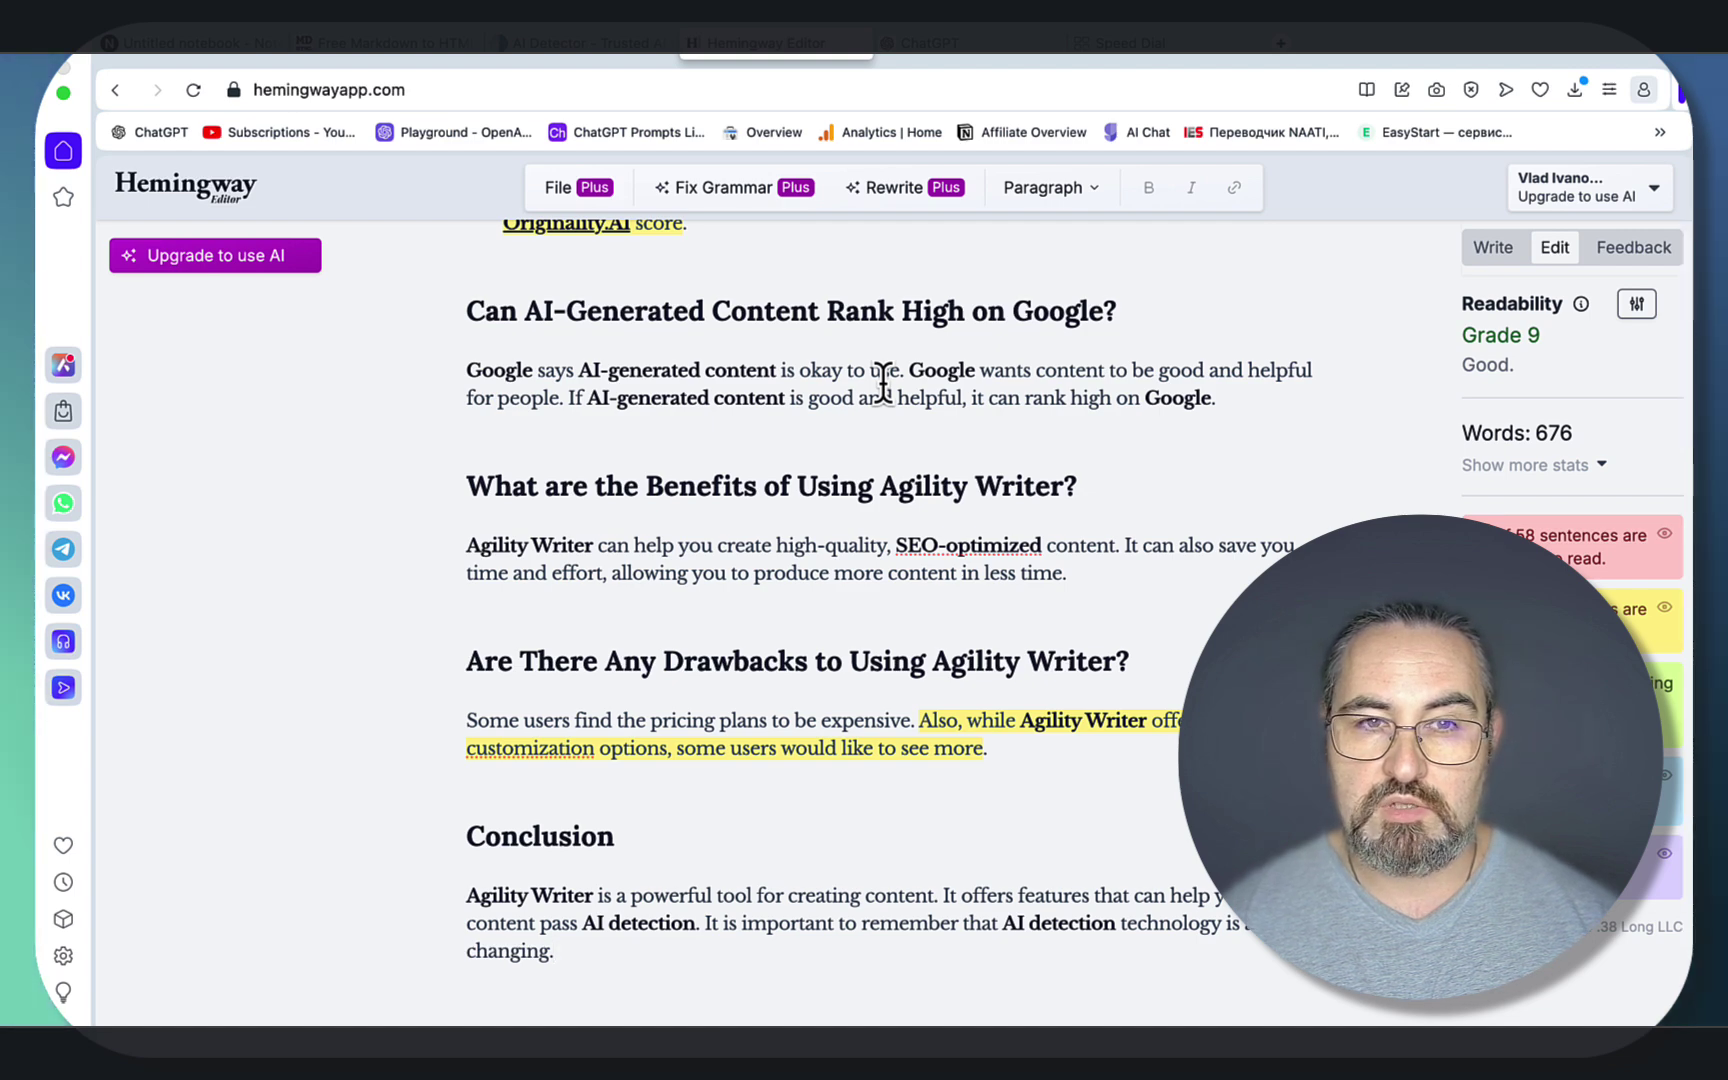
pyautogui.click(976, 50)
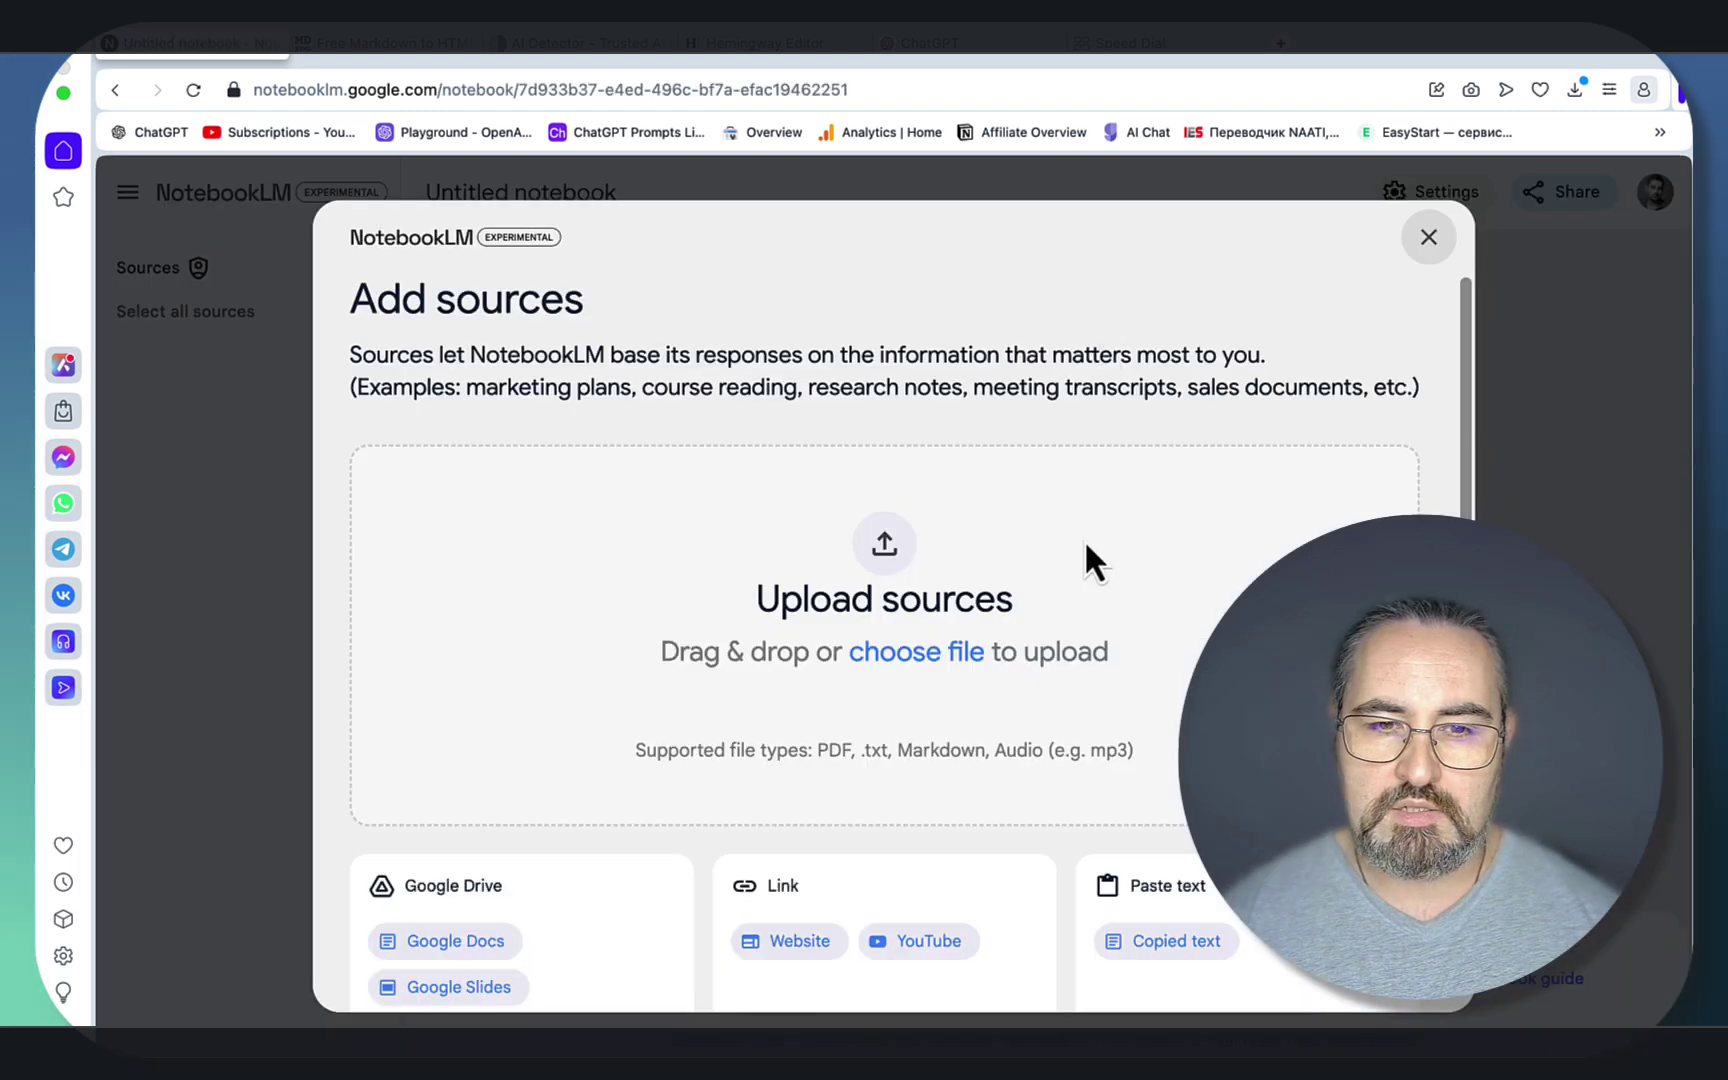
# - Search Google in a new tab for 'does agility writer pass ai detection'
pyautogui.scroll(-2, 1092, 580)
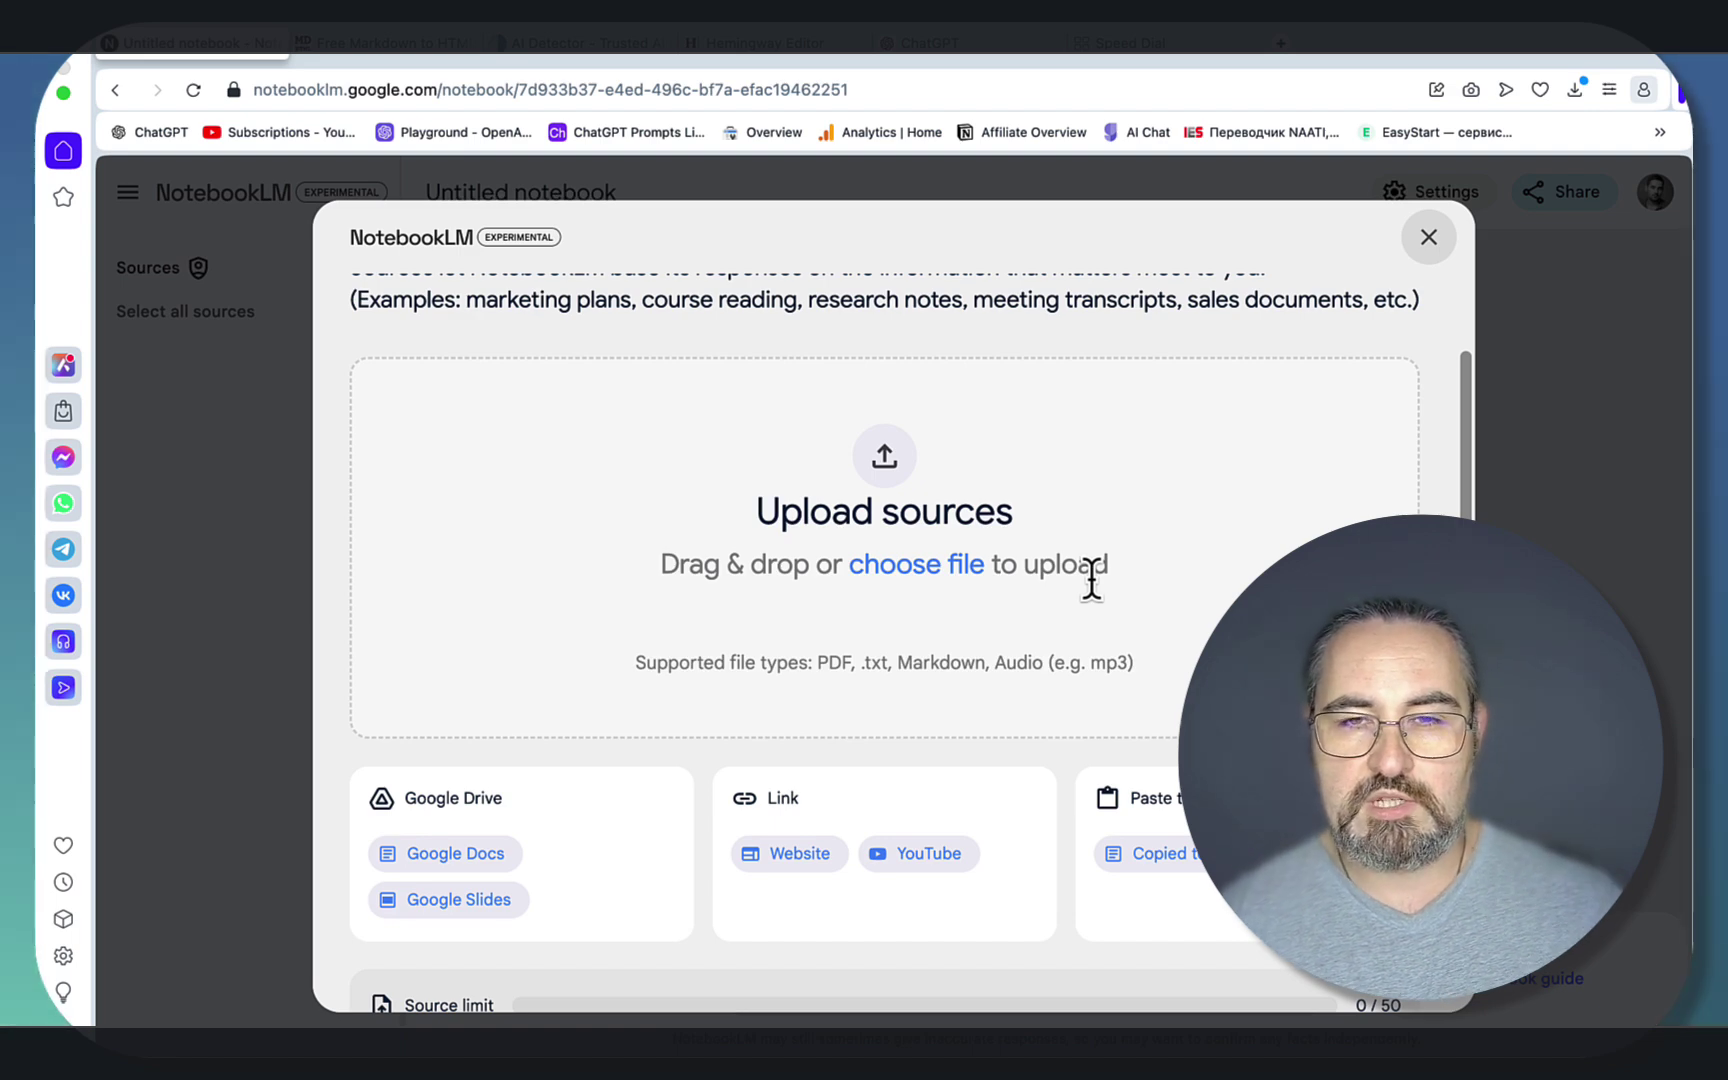
pyautogui.click(1235, 48)
pyautogui.click(1053, 86)
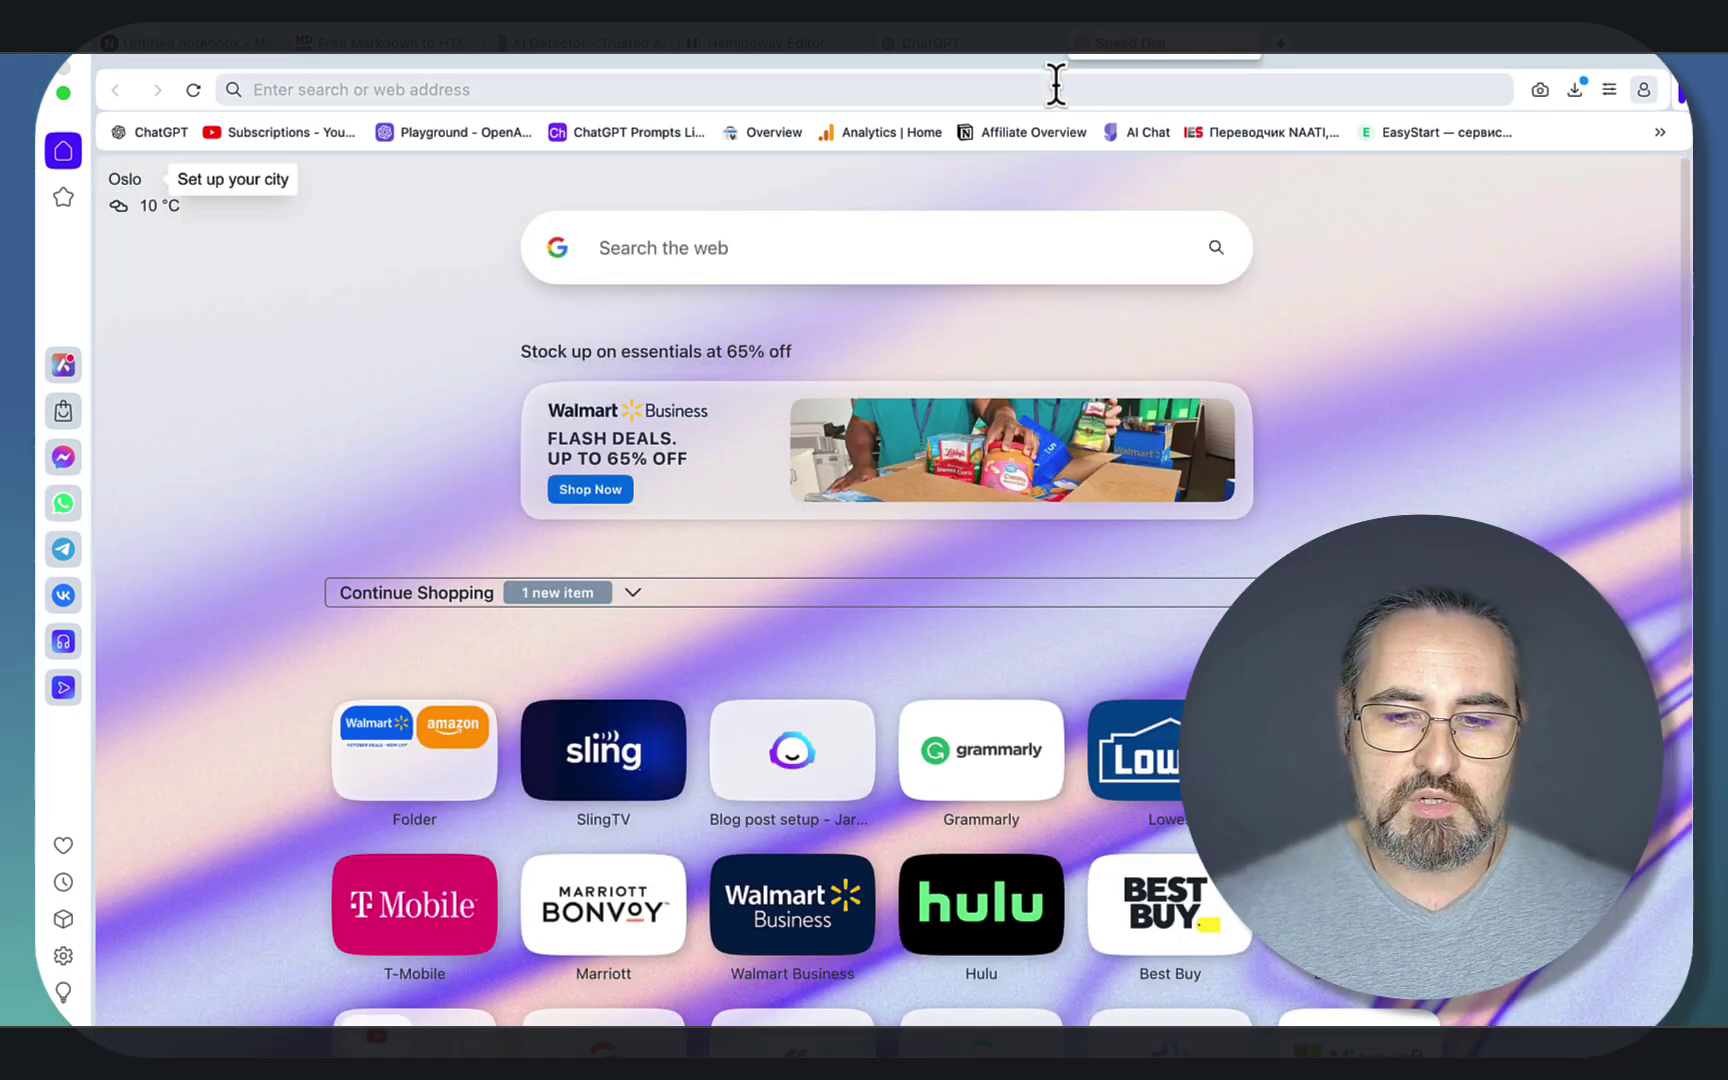
pyautogui.write('does agility writer pass ai detection')
pyautogui.press('Return')
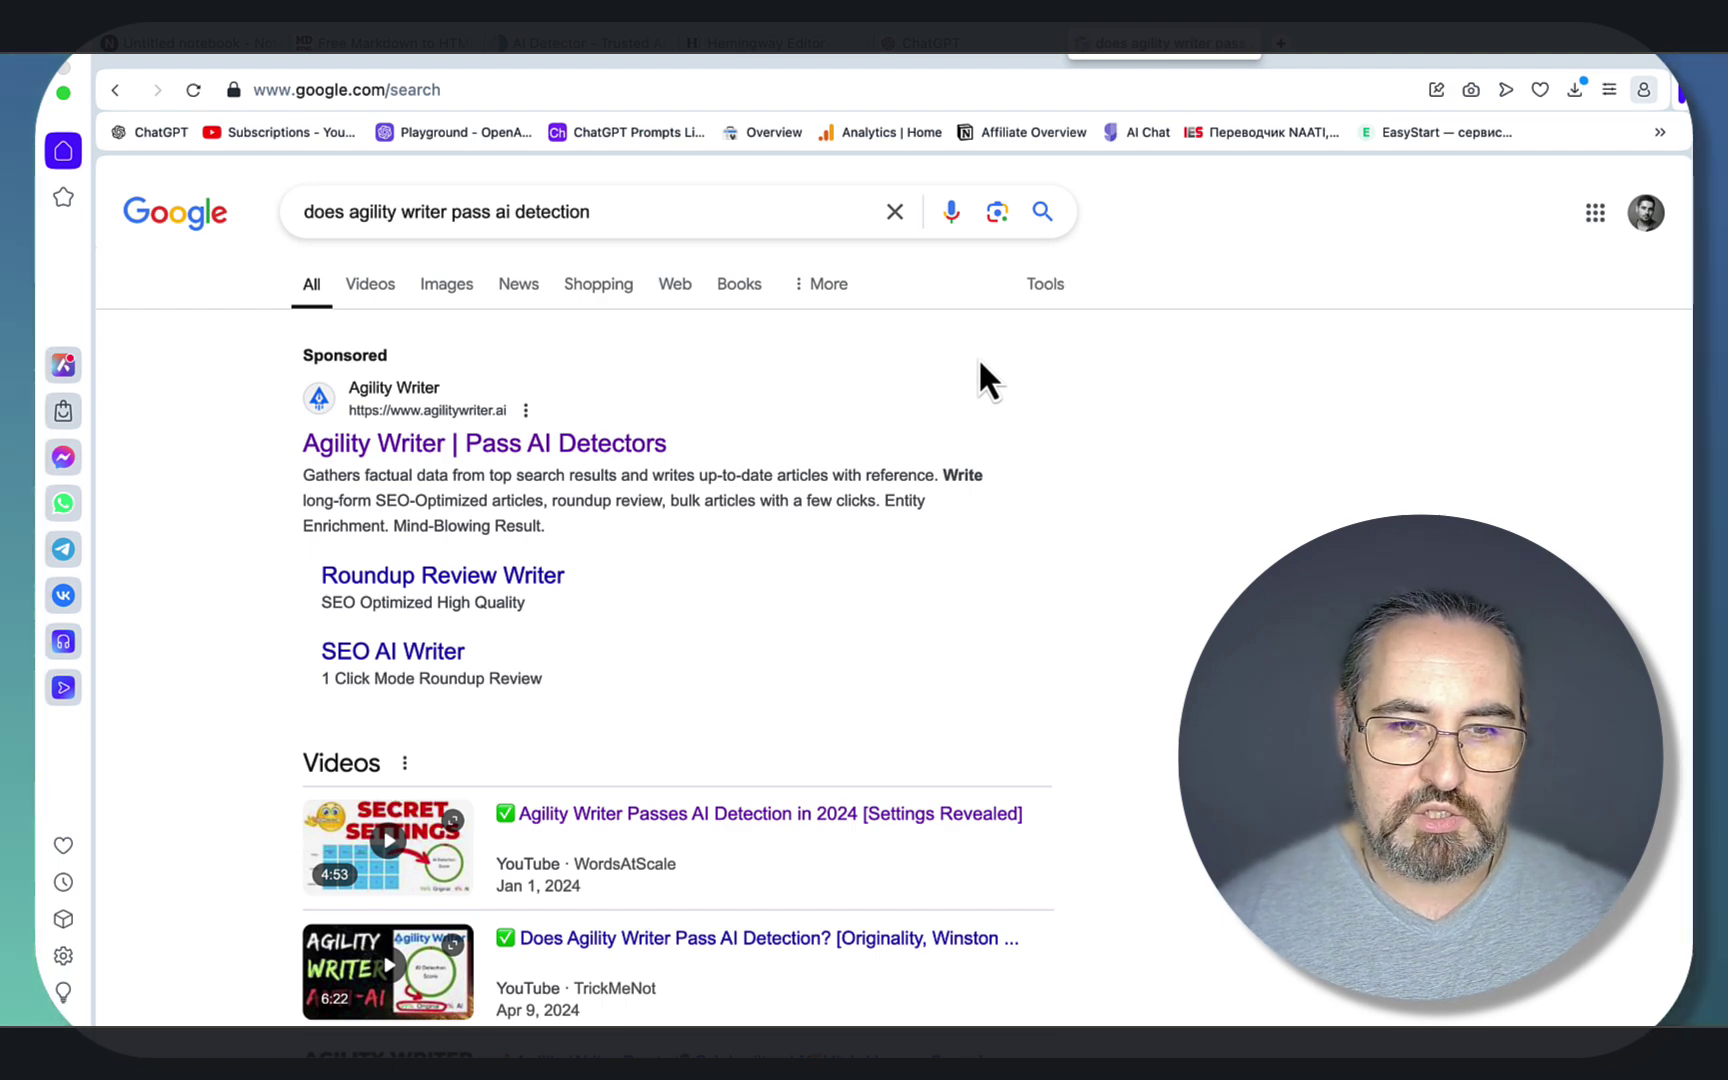
# - Open the first video result, 'Agility Writer Passes AI Detection in 2024', in a new tab
pyautogui.scroll(-1, 977, 360)
pyautogui.scroll(-2, 821, 370)
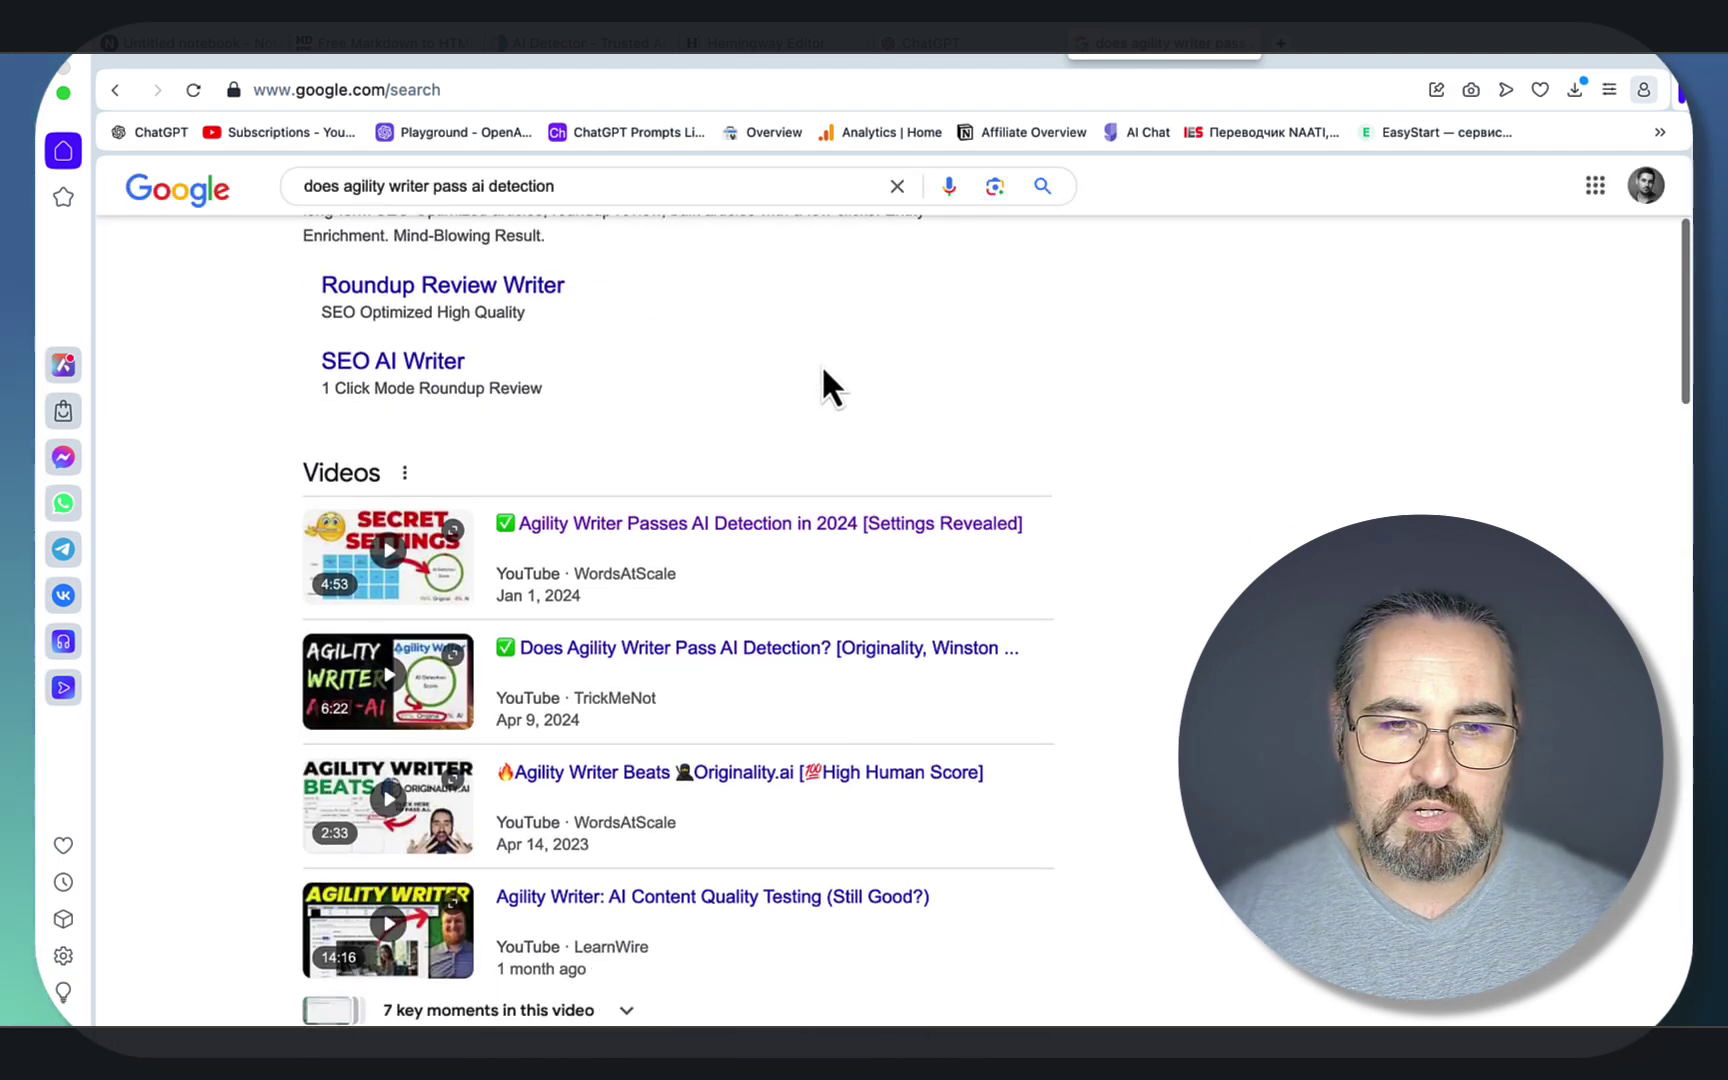
pyautogui.rightClick(662, 525)
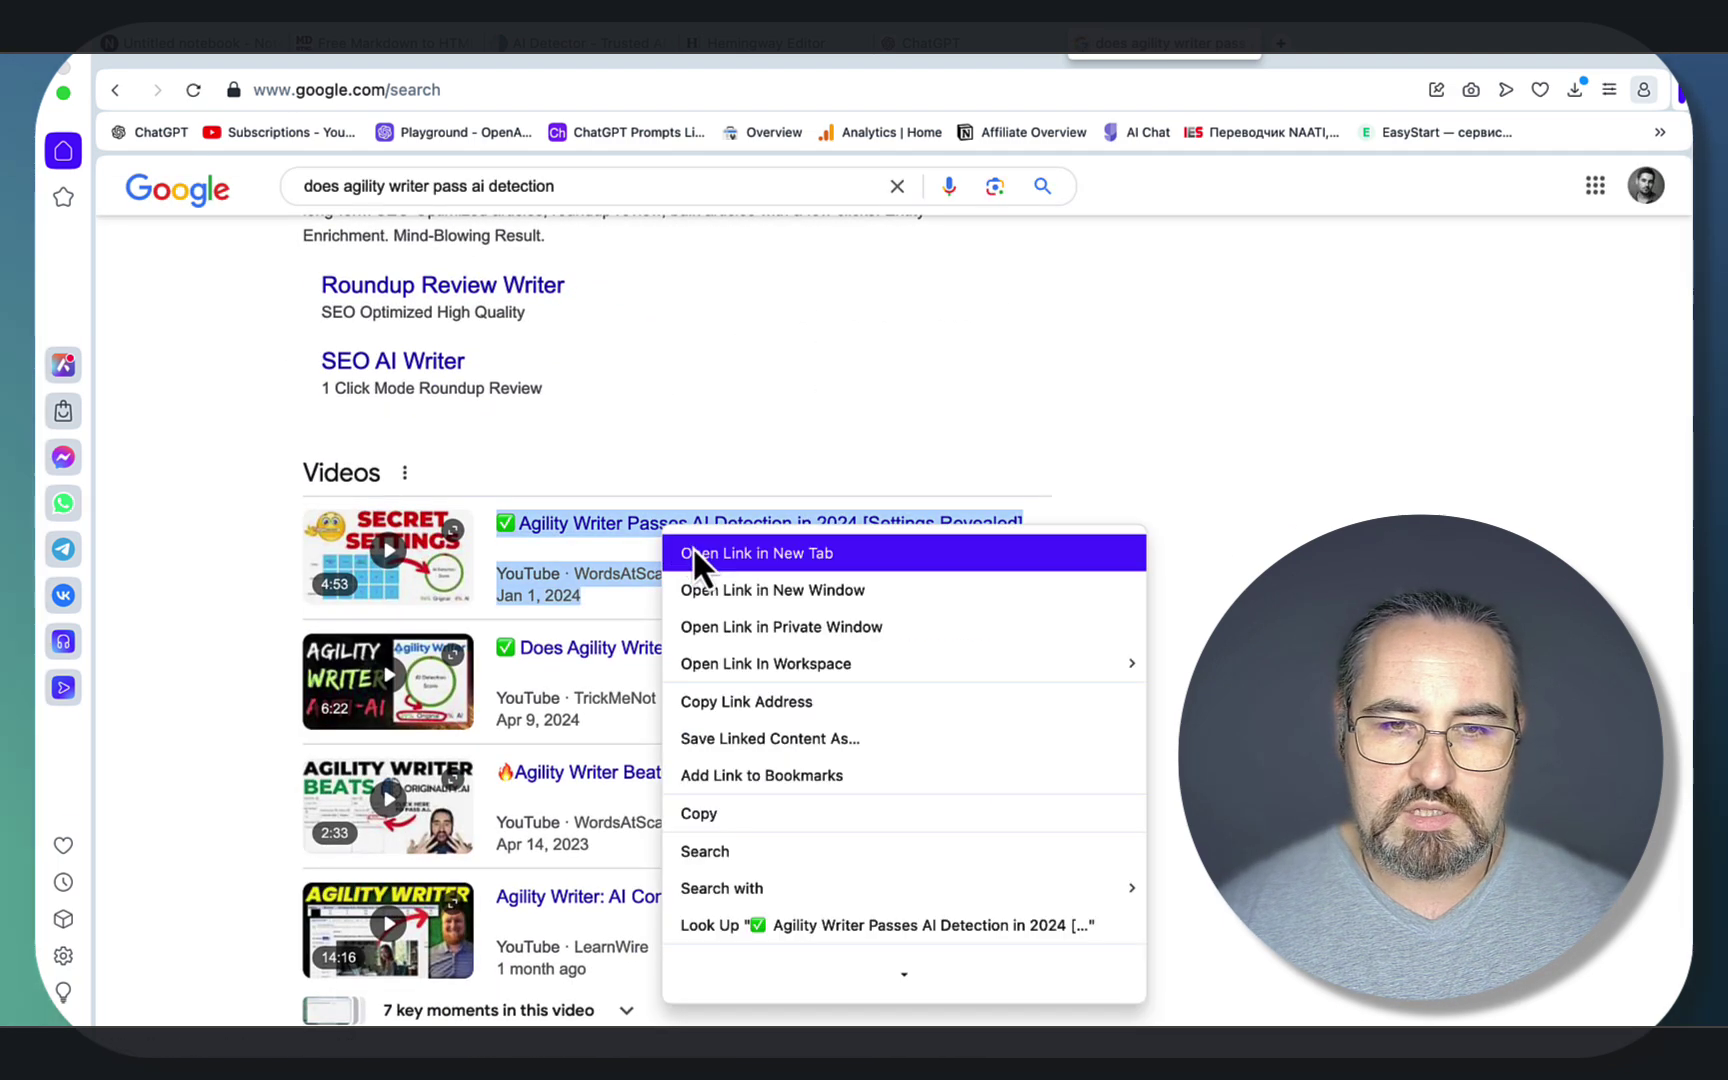
pyautogui.click(696, 551)
pyautogui.click(1320, 45)
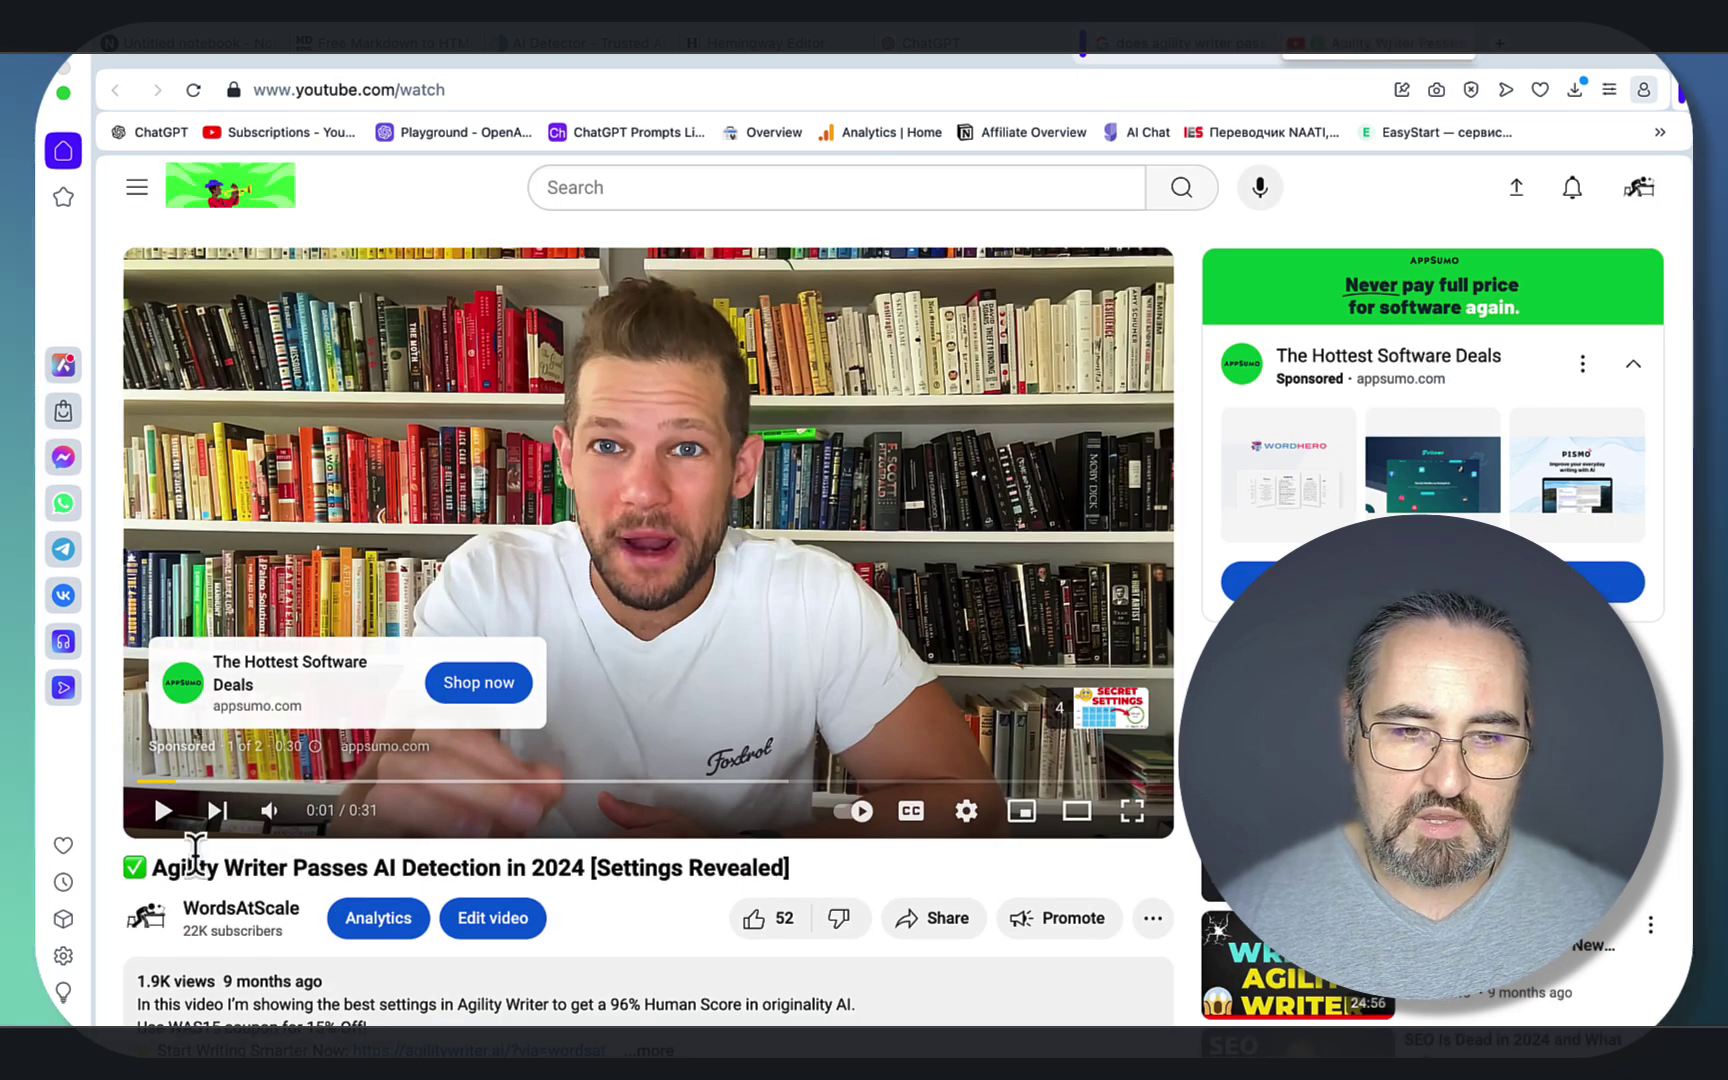
# - Copy the Agility Writer video's URL and add it as a YouTube source in NotebookLM
pyautogui.click(1134, 90)
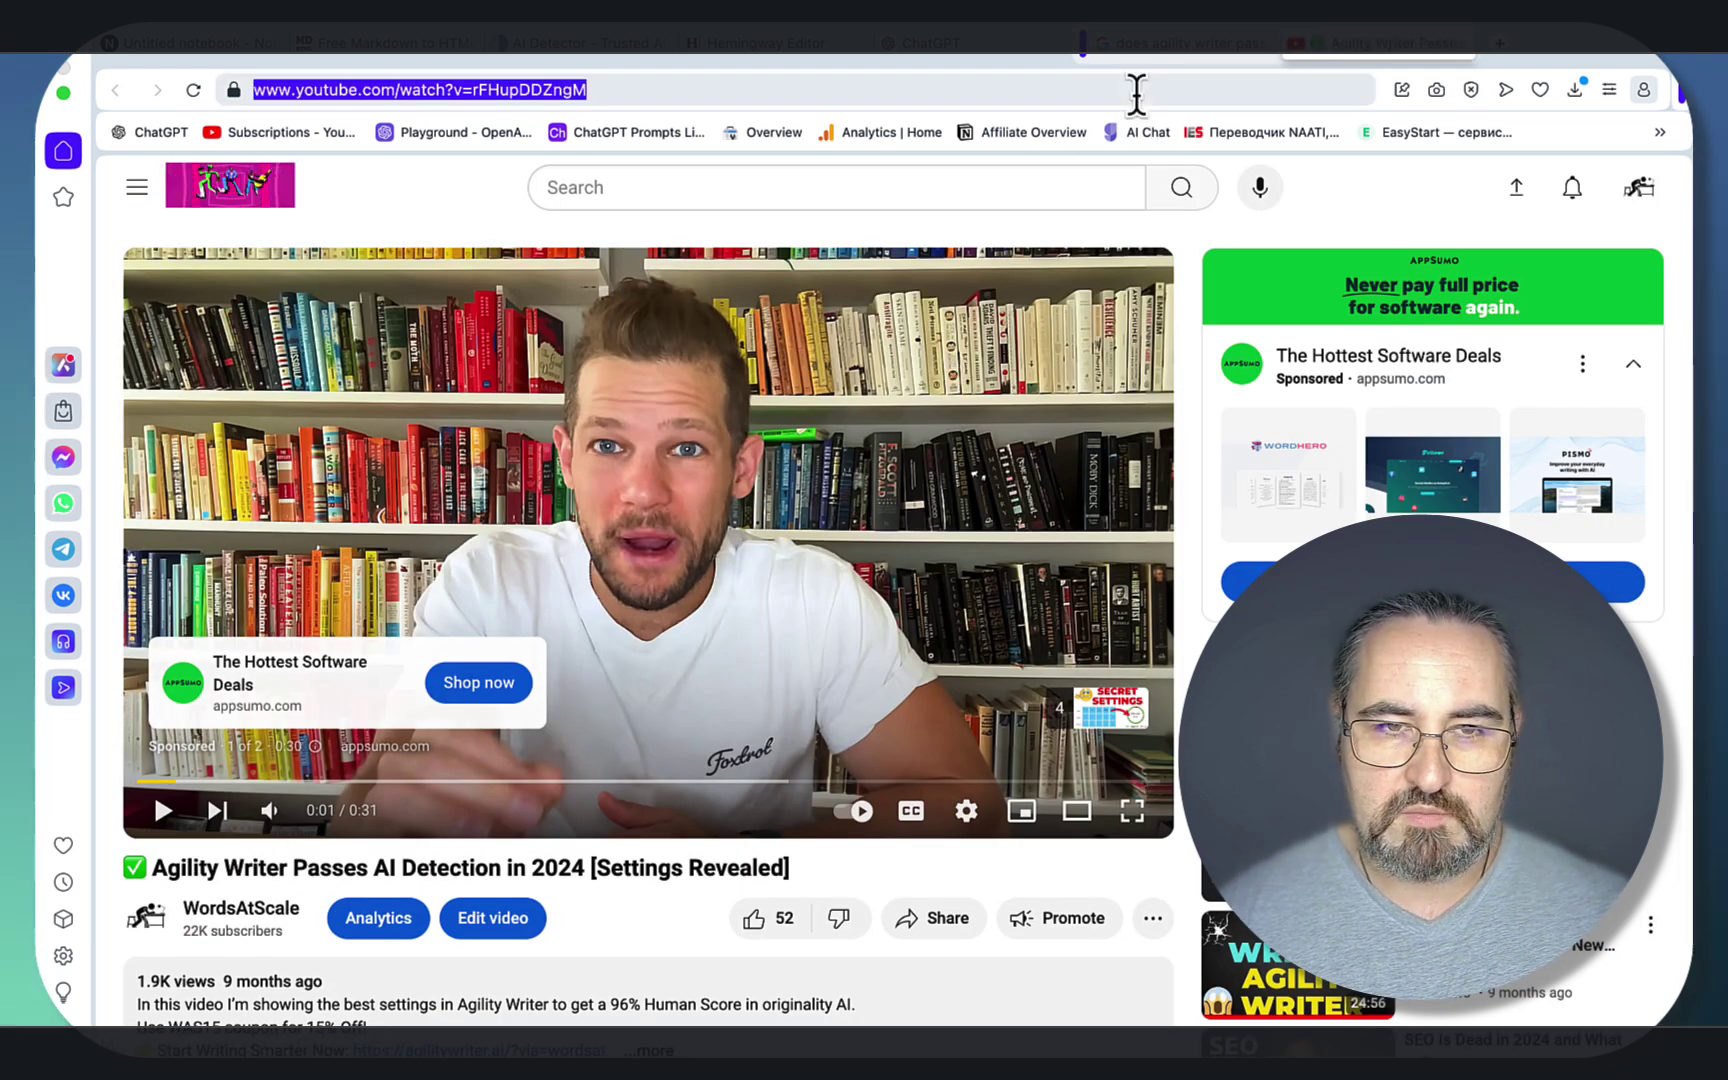
pyautogui.press('super+1')
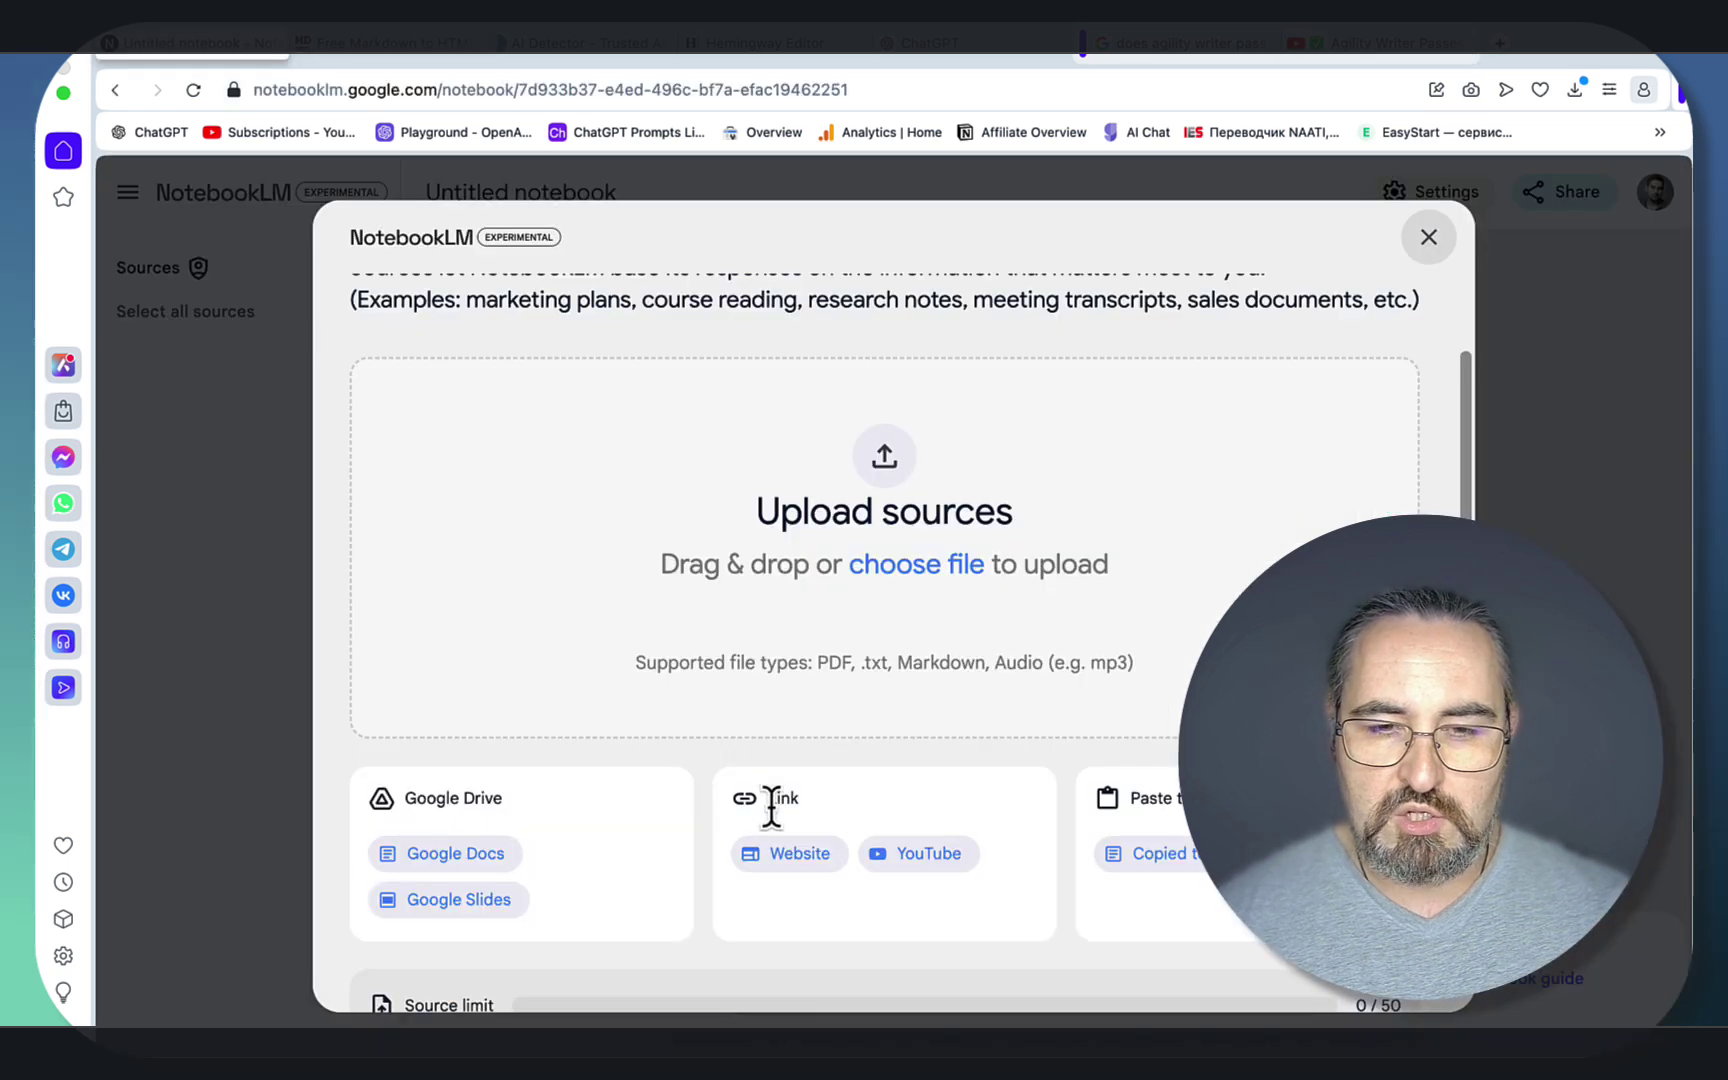
pyautogui.click(945, 858)
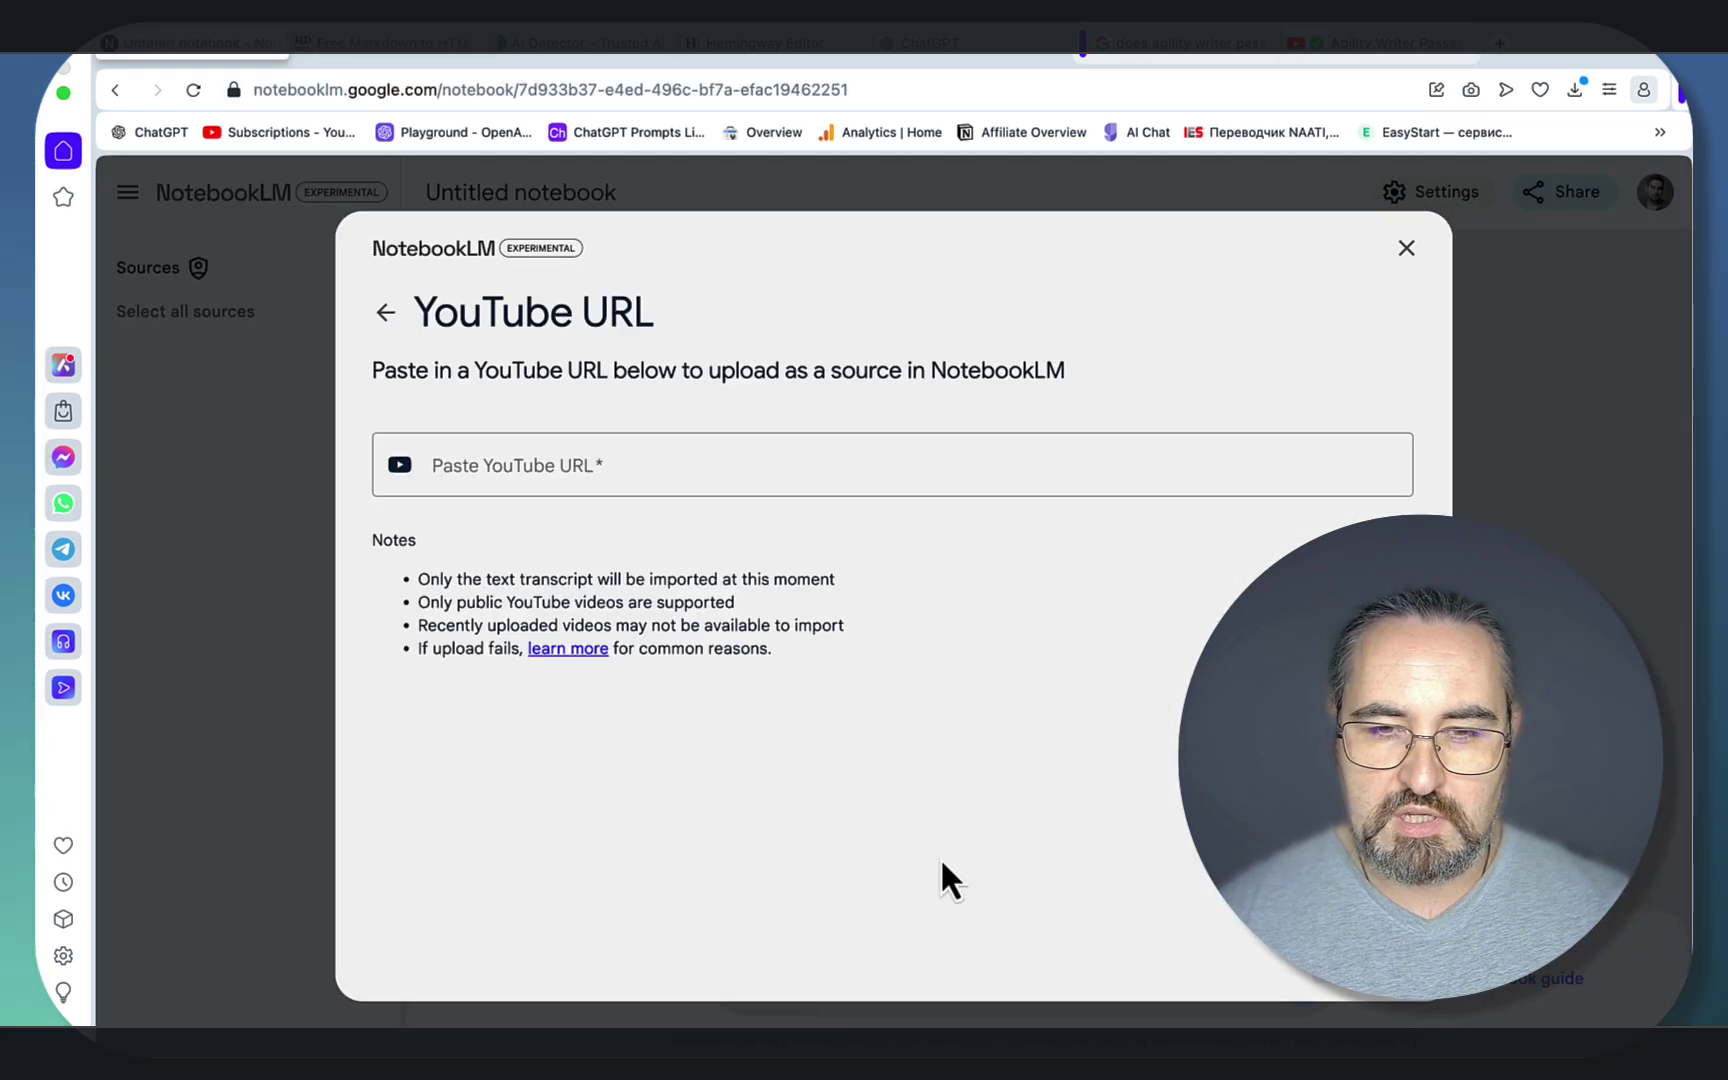
pyautogui.click(567, 467)
pyautogui.write('https://www.youtube.com/watch?v=FmapD0ZngM')
pyautogui.click(1366, 990)
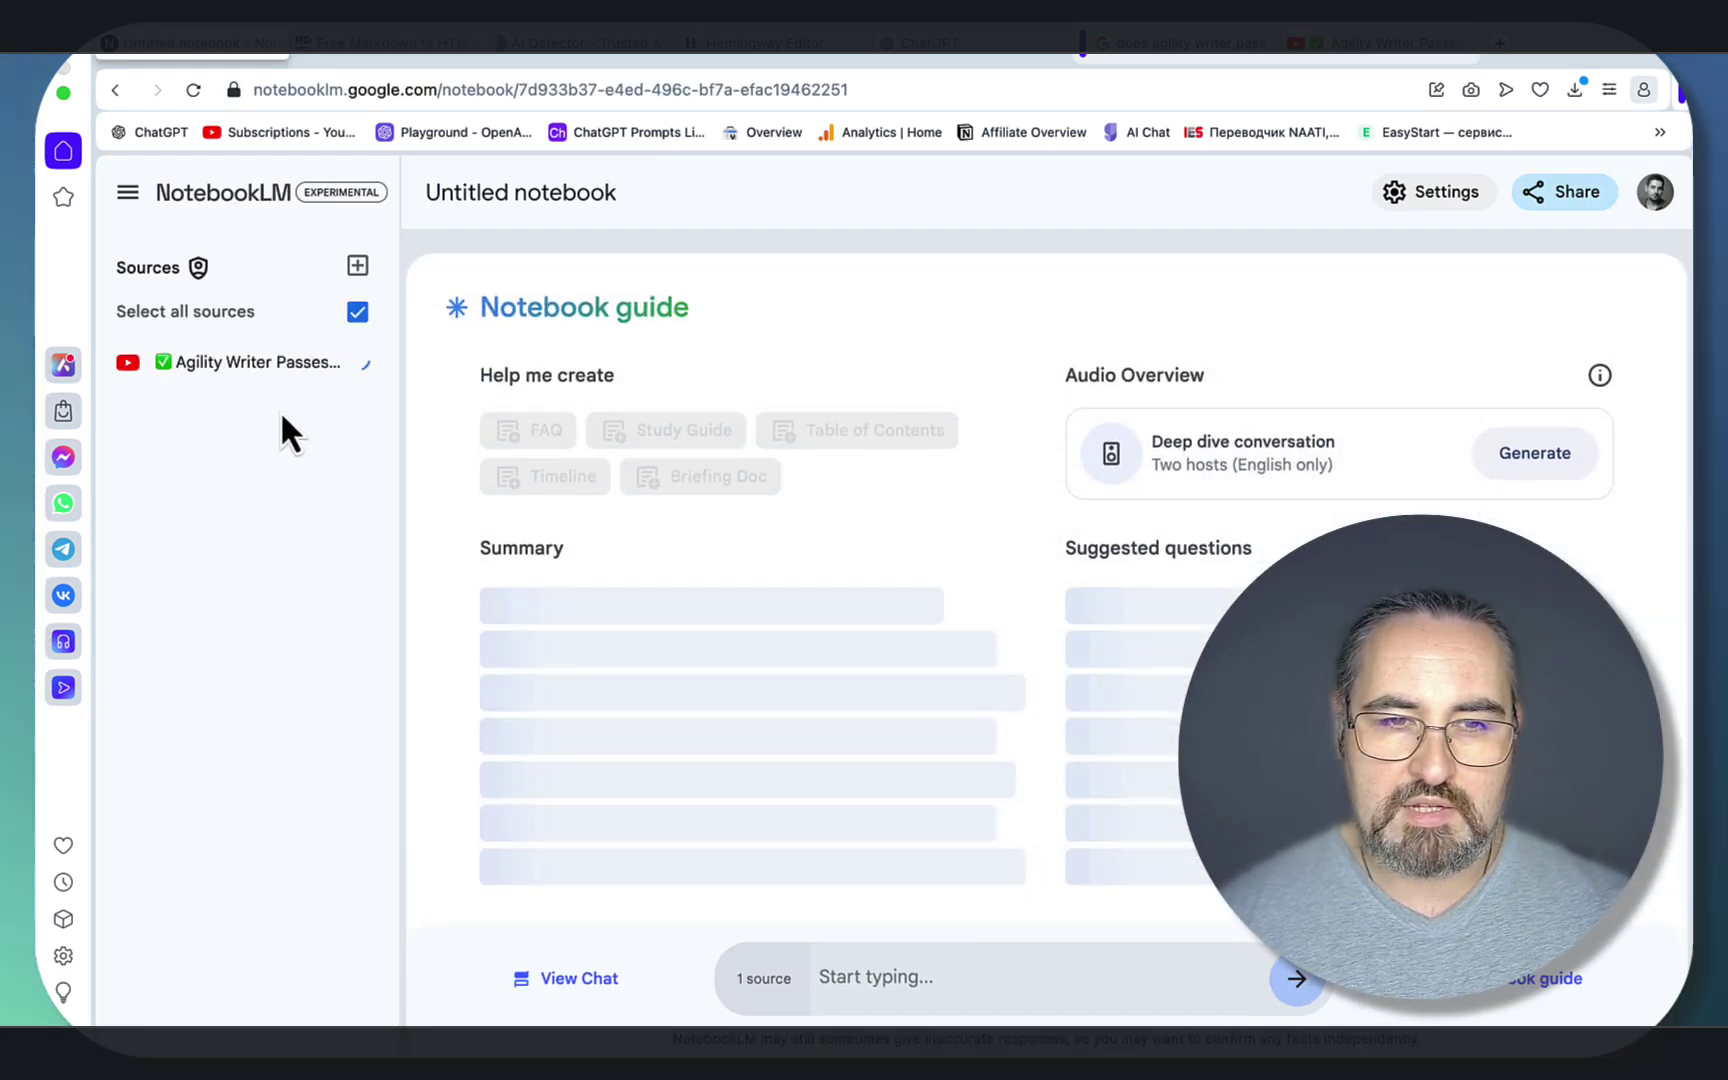
pyautogui.click(127, 369)
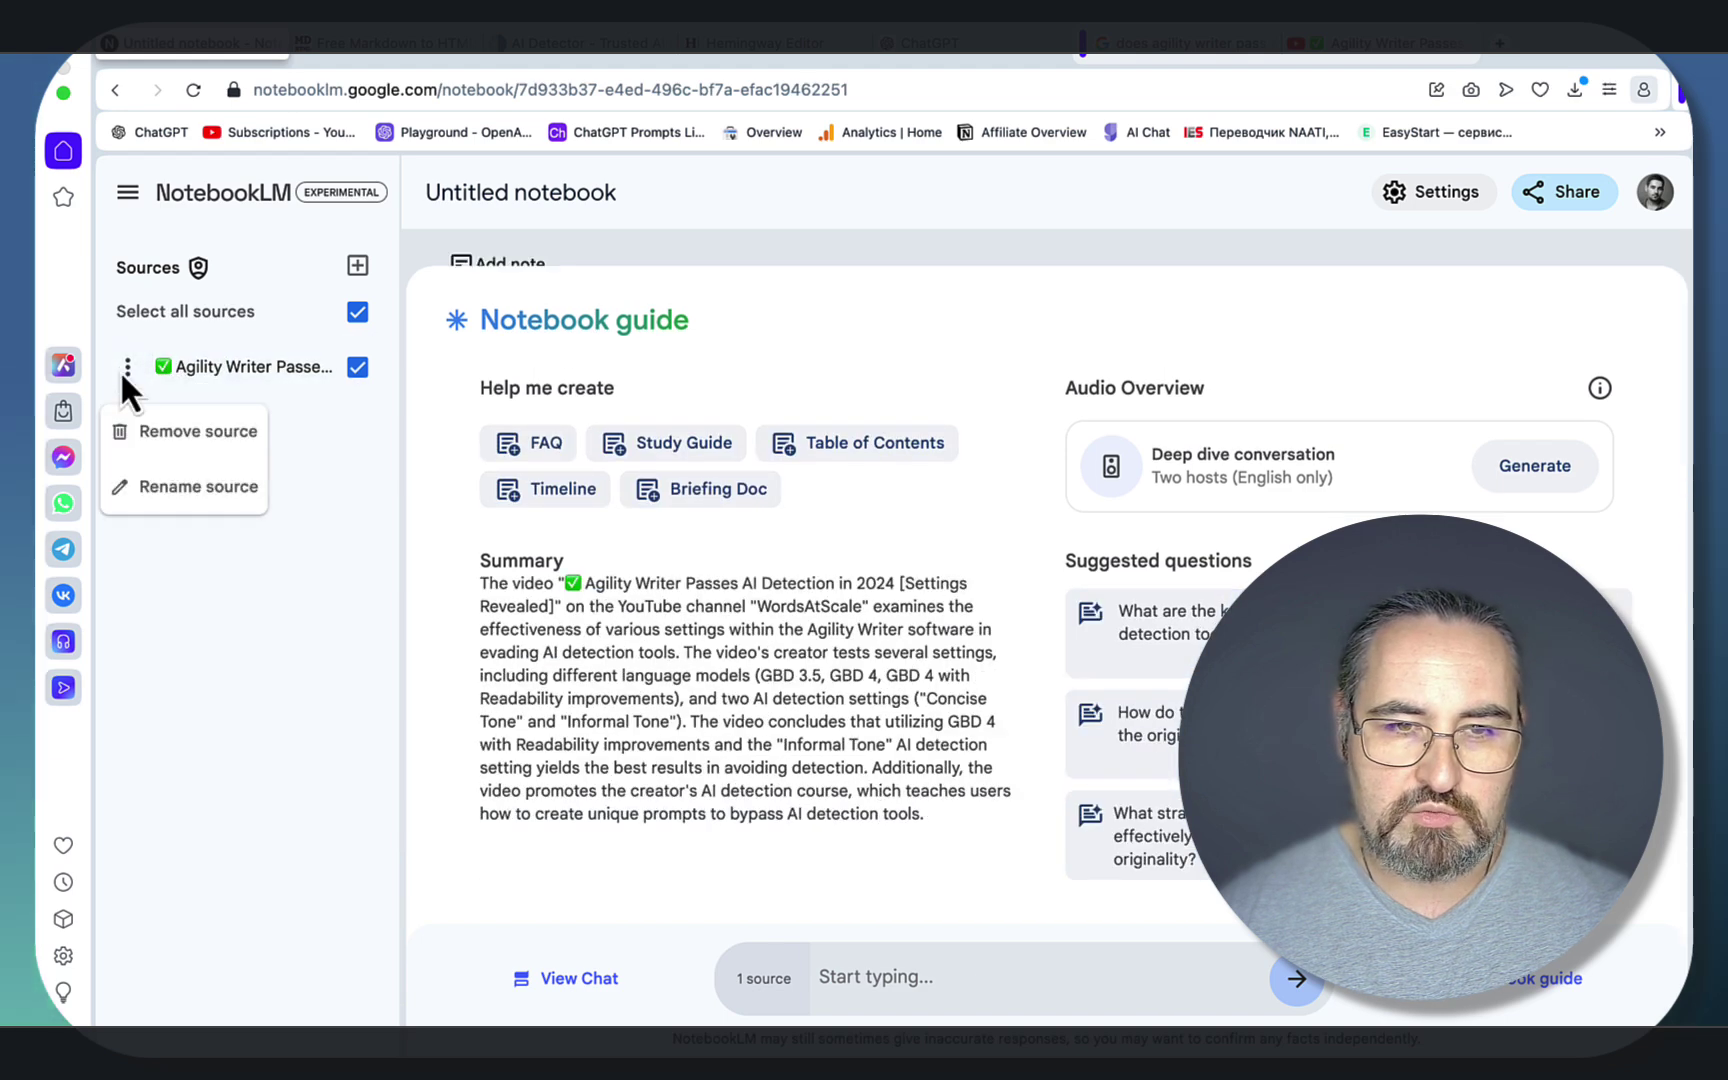
pyautogui.click(163, 490)
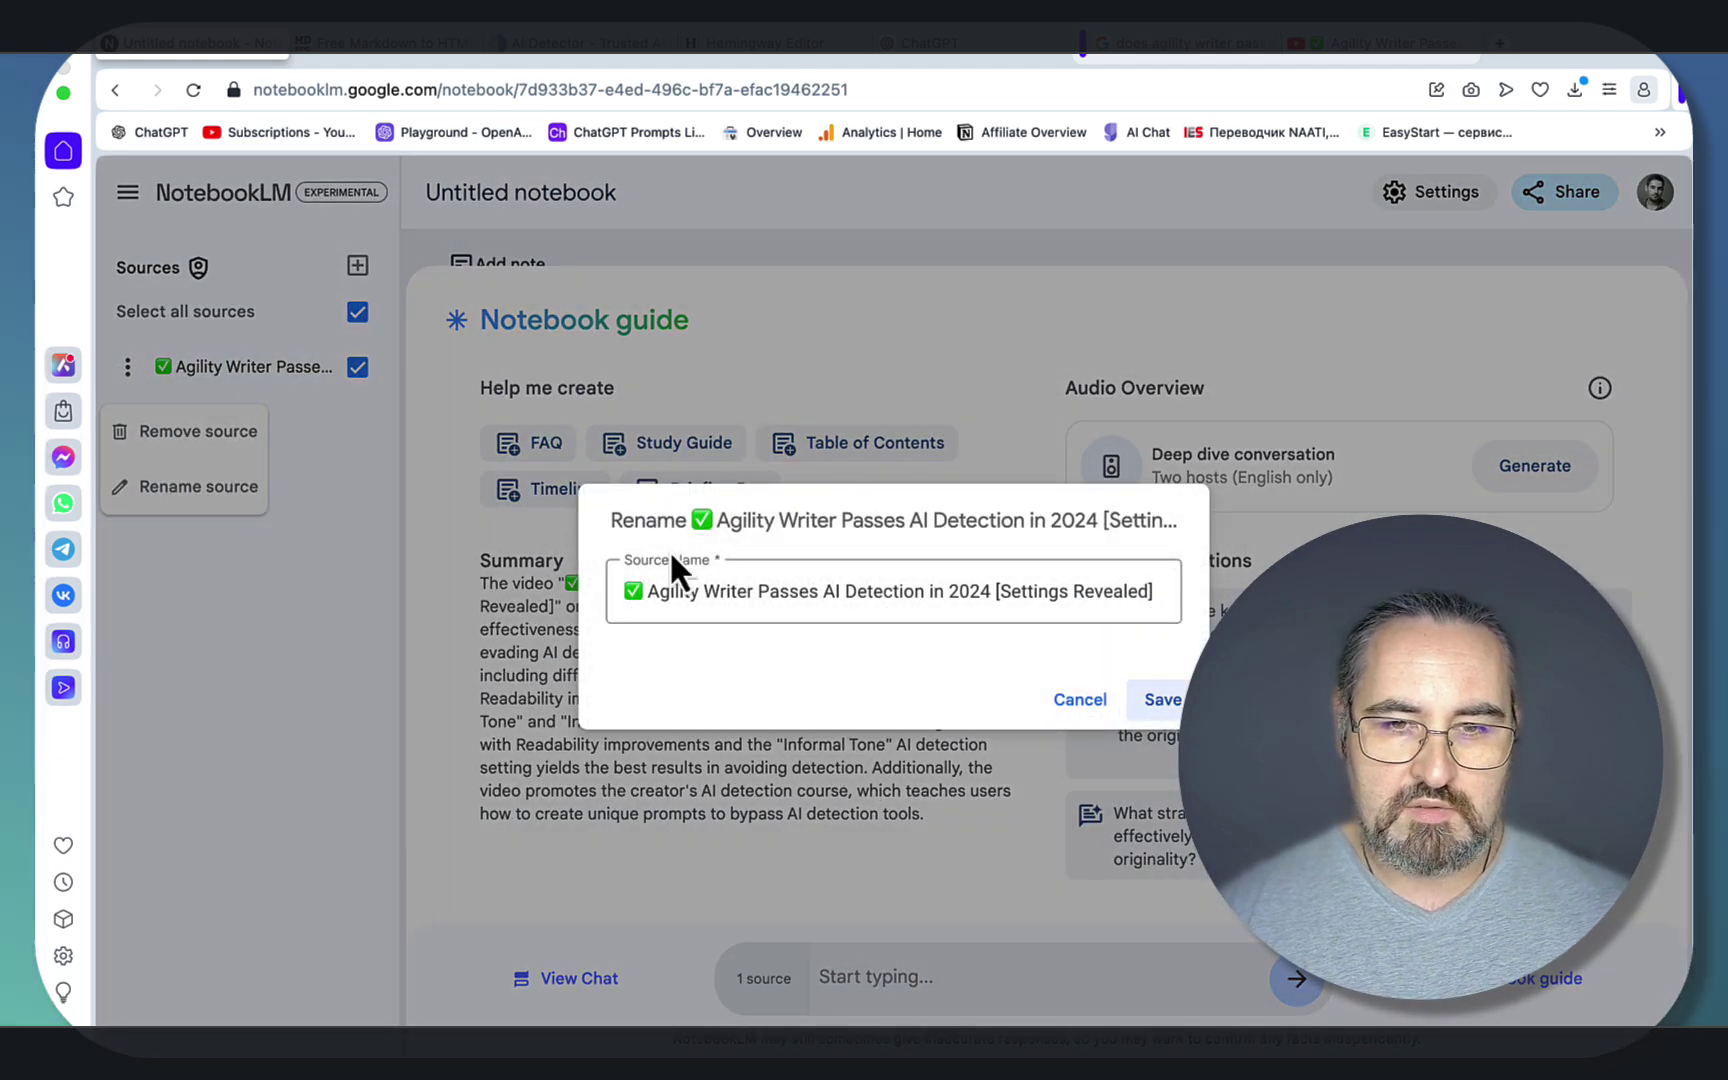
# - Rename the video source to YT and open the Agility Writer help page in a new tab
pyautogui.tripleClick(694, 592)
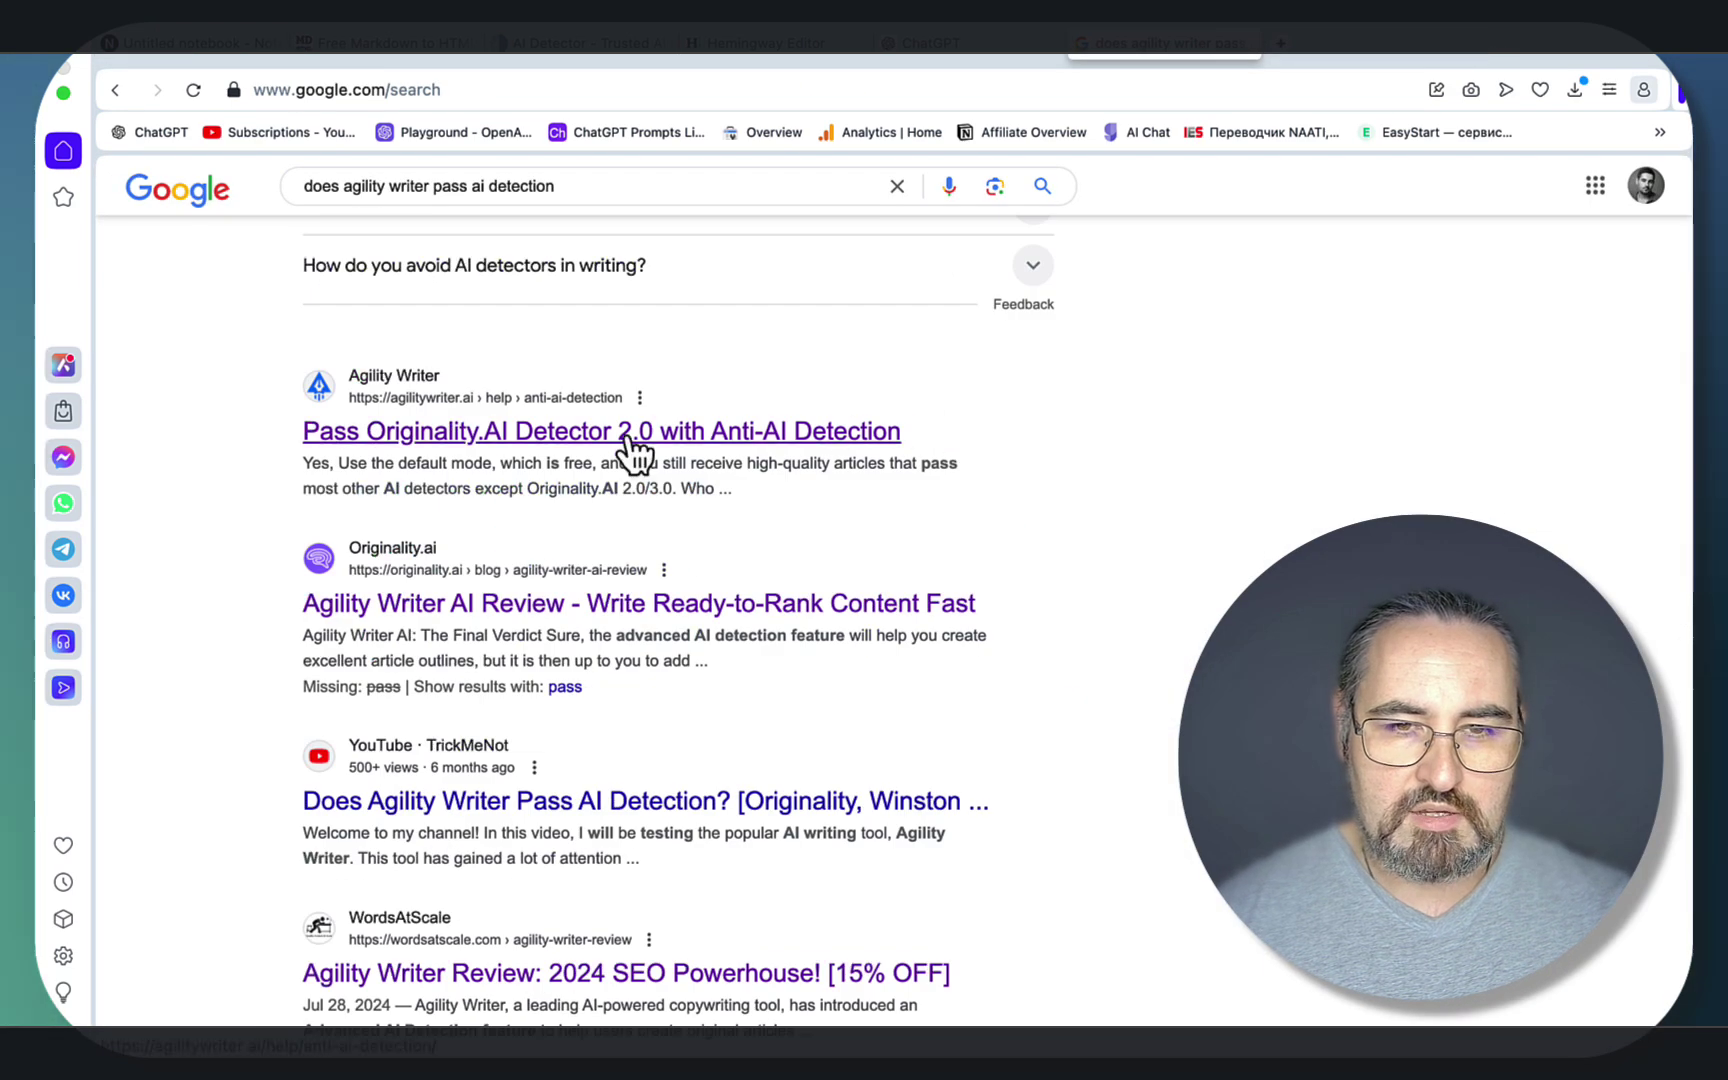
pyautogui.rightClick(580, 446)
pyautogui.click(610, 467)
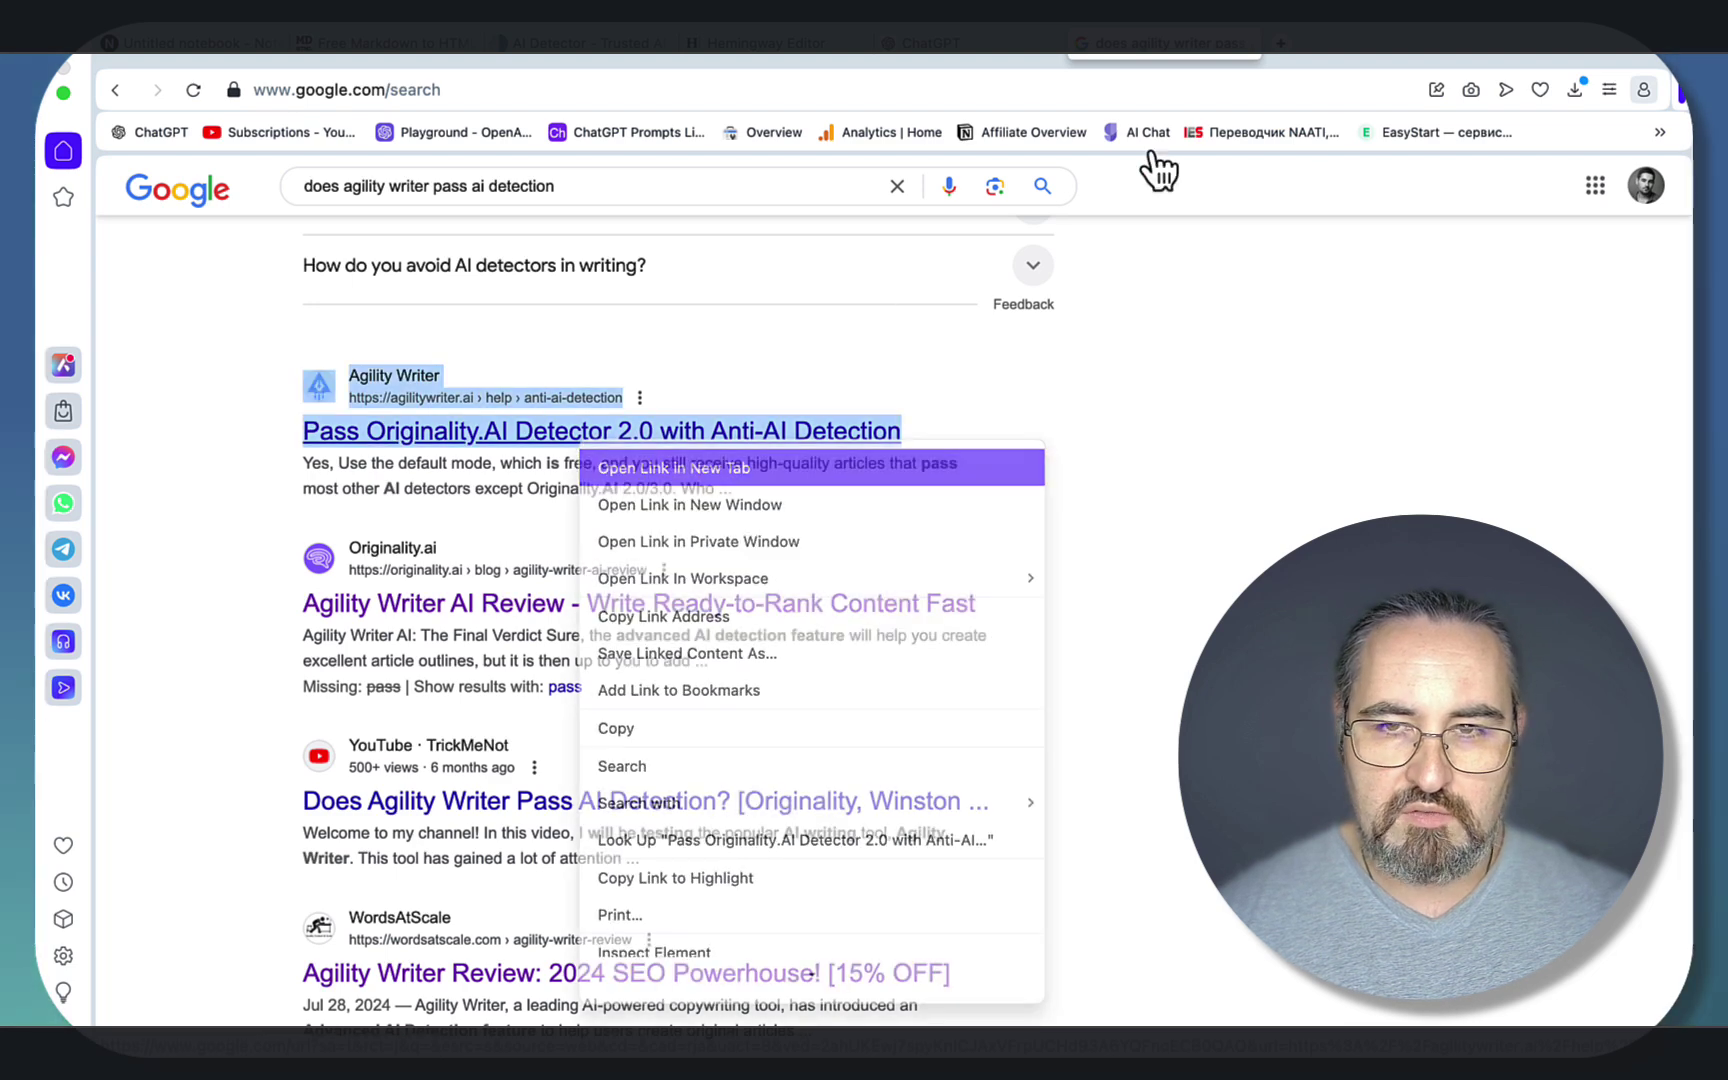
pyautogui.click(1350, 58)
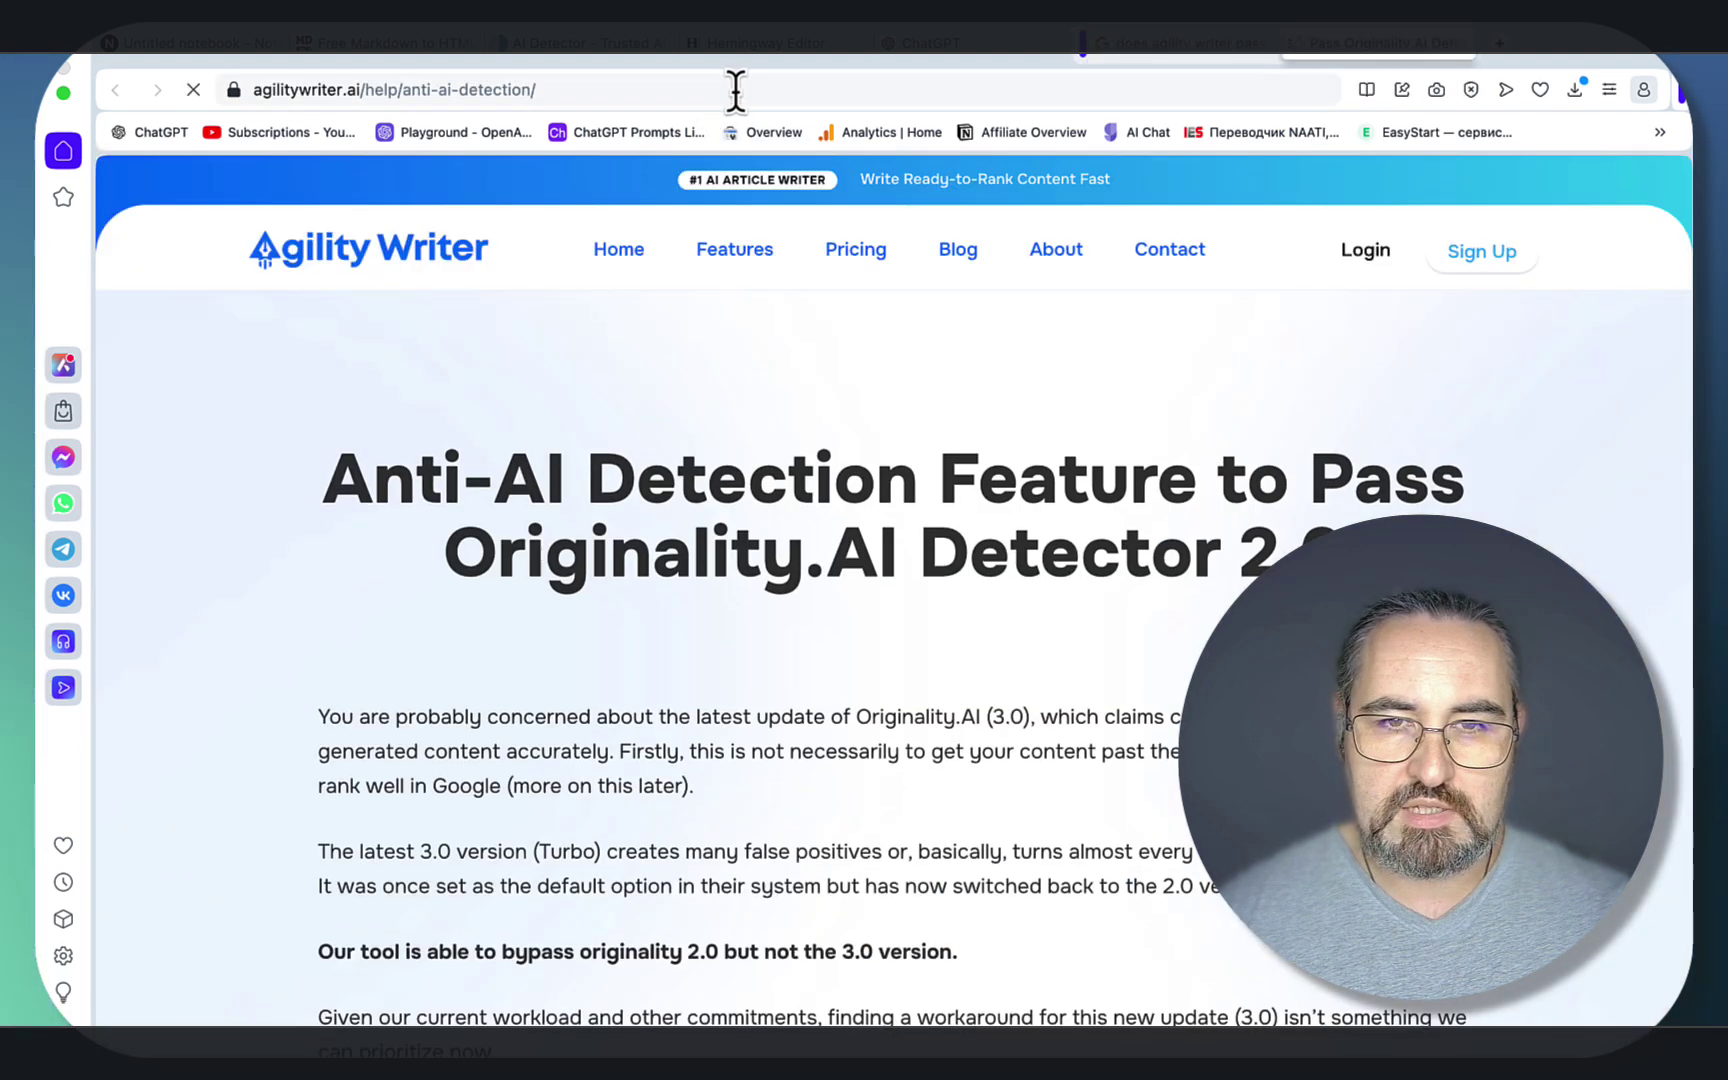
pyautogui.click(744, 89)
pyautogui.press('super+c')
# - Add the agilitywriter.ai page URL to the notebook as a website source
pyautogui.click(190, 44)
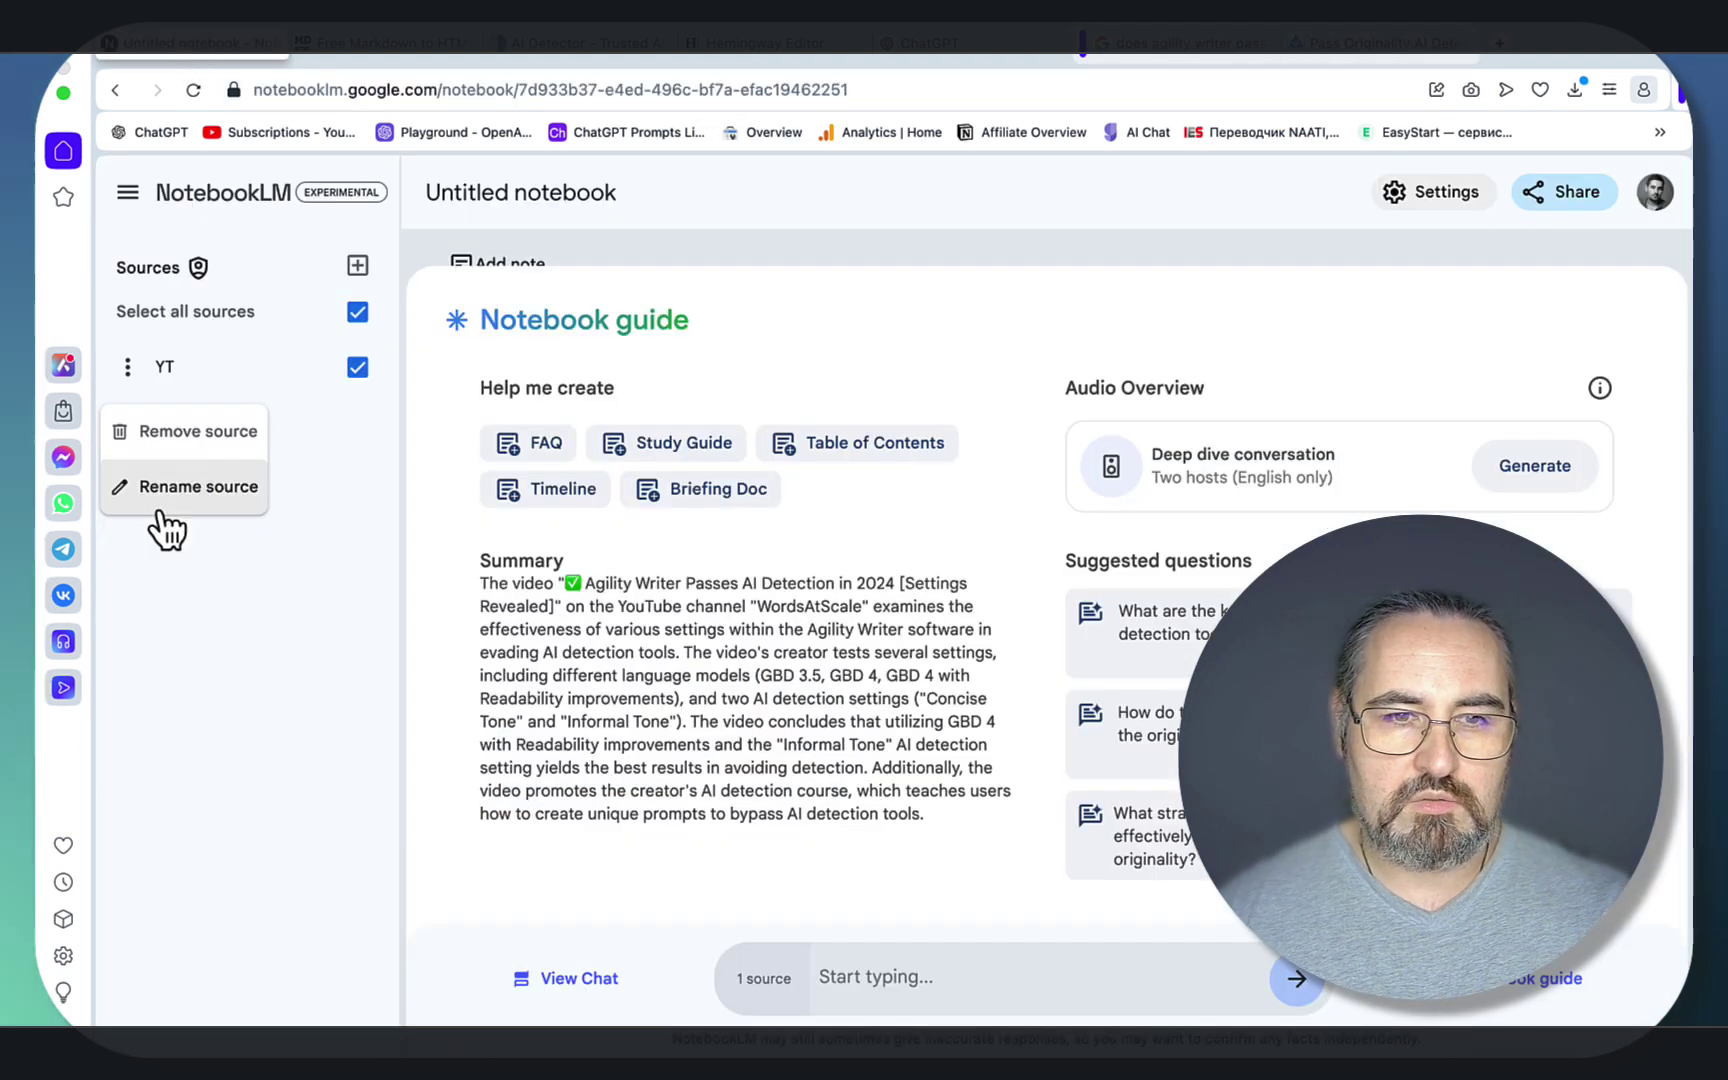
pyautogui.click(358, 269)
pyautogui.click(358, 269)
pyautogui.click(779, 955)
pyautogui.click(573, 487)
pyautogui.press('super+v')
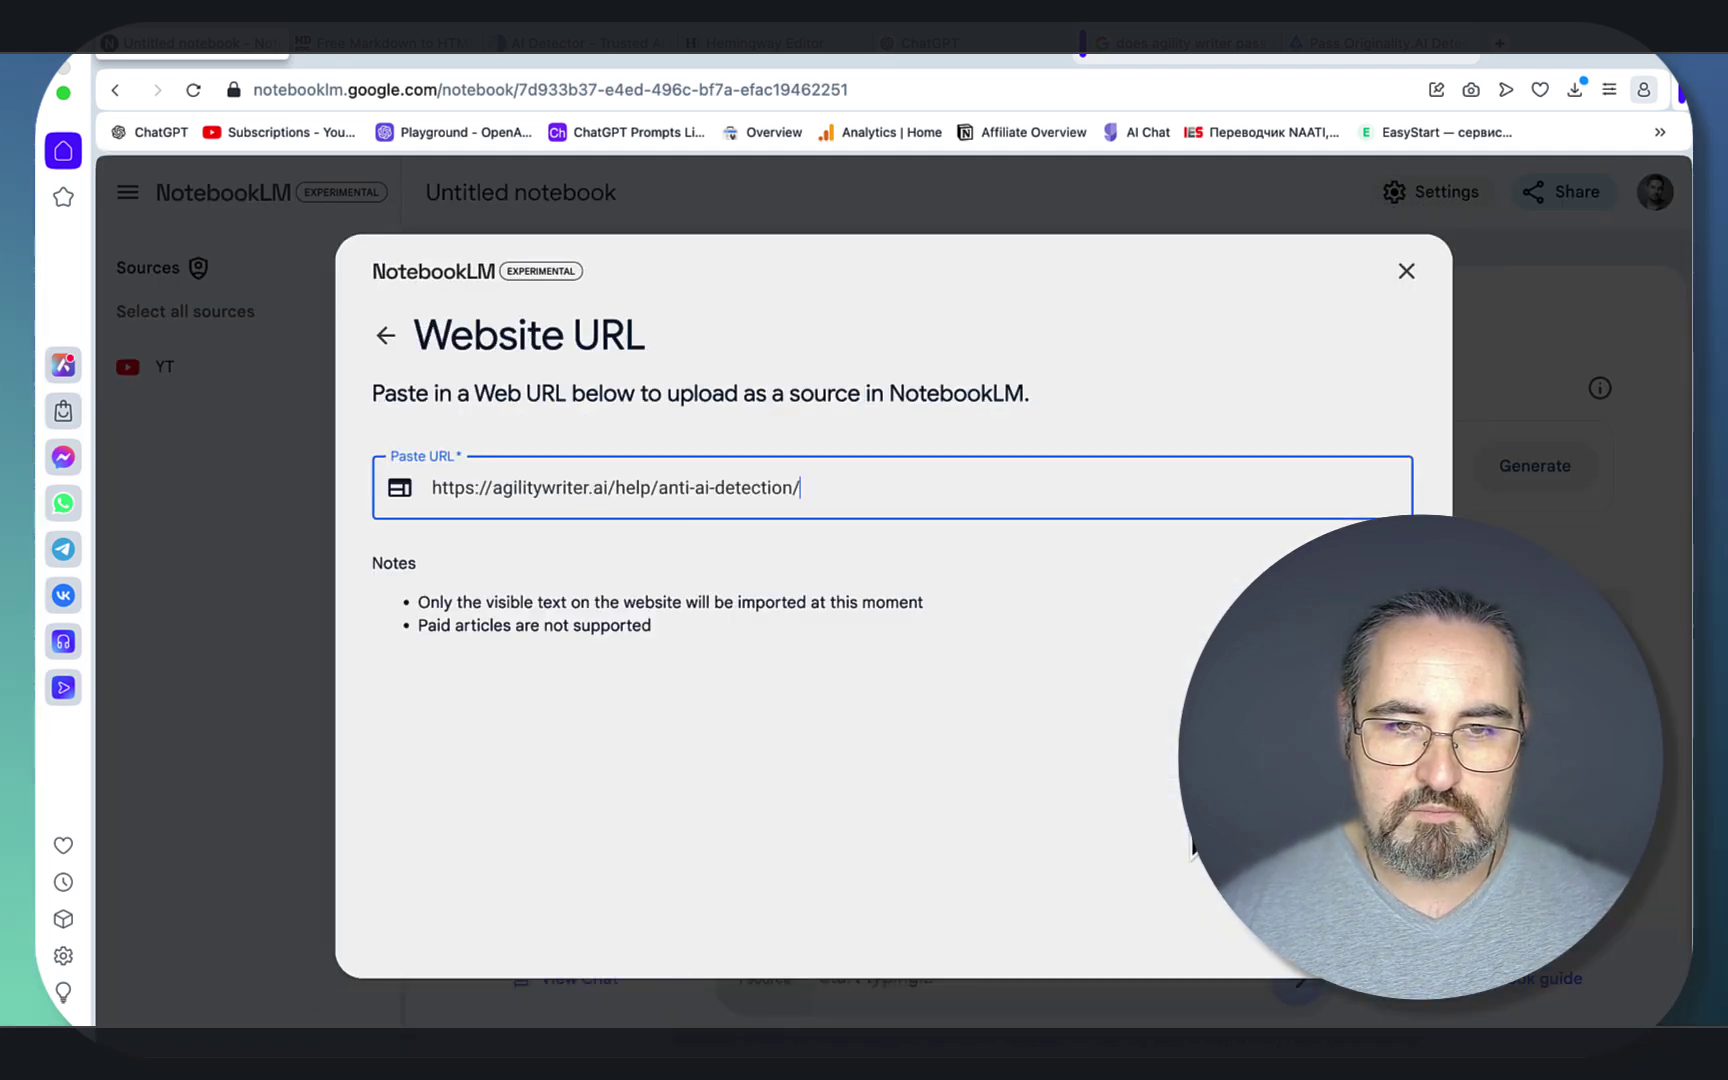
pyautogui.press('Return')
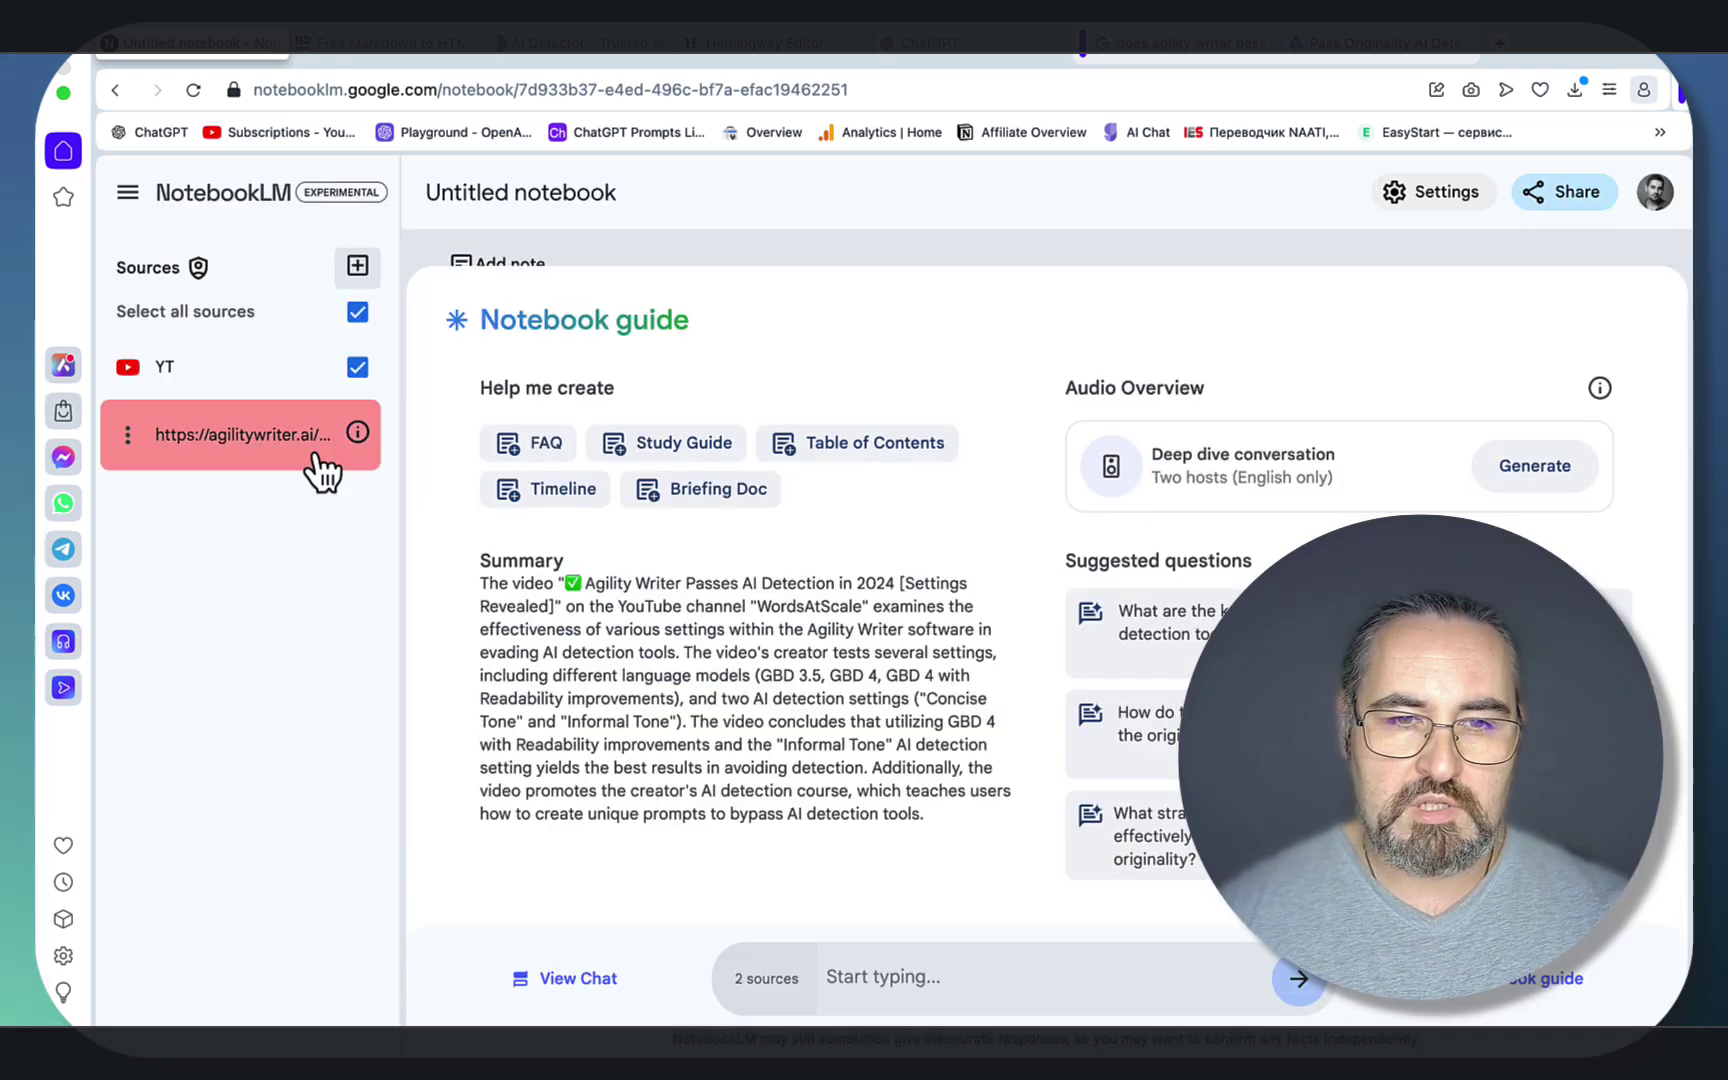
# - Delete the failed website source and select the anti-AI detection article text on the page
pyautogui.click(125, 438)
pyautogui.click(163, 499)
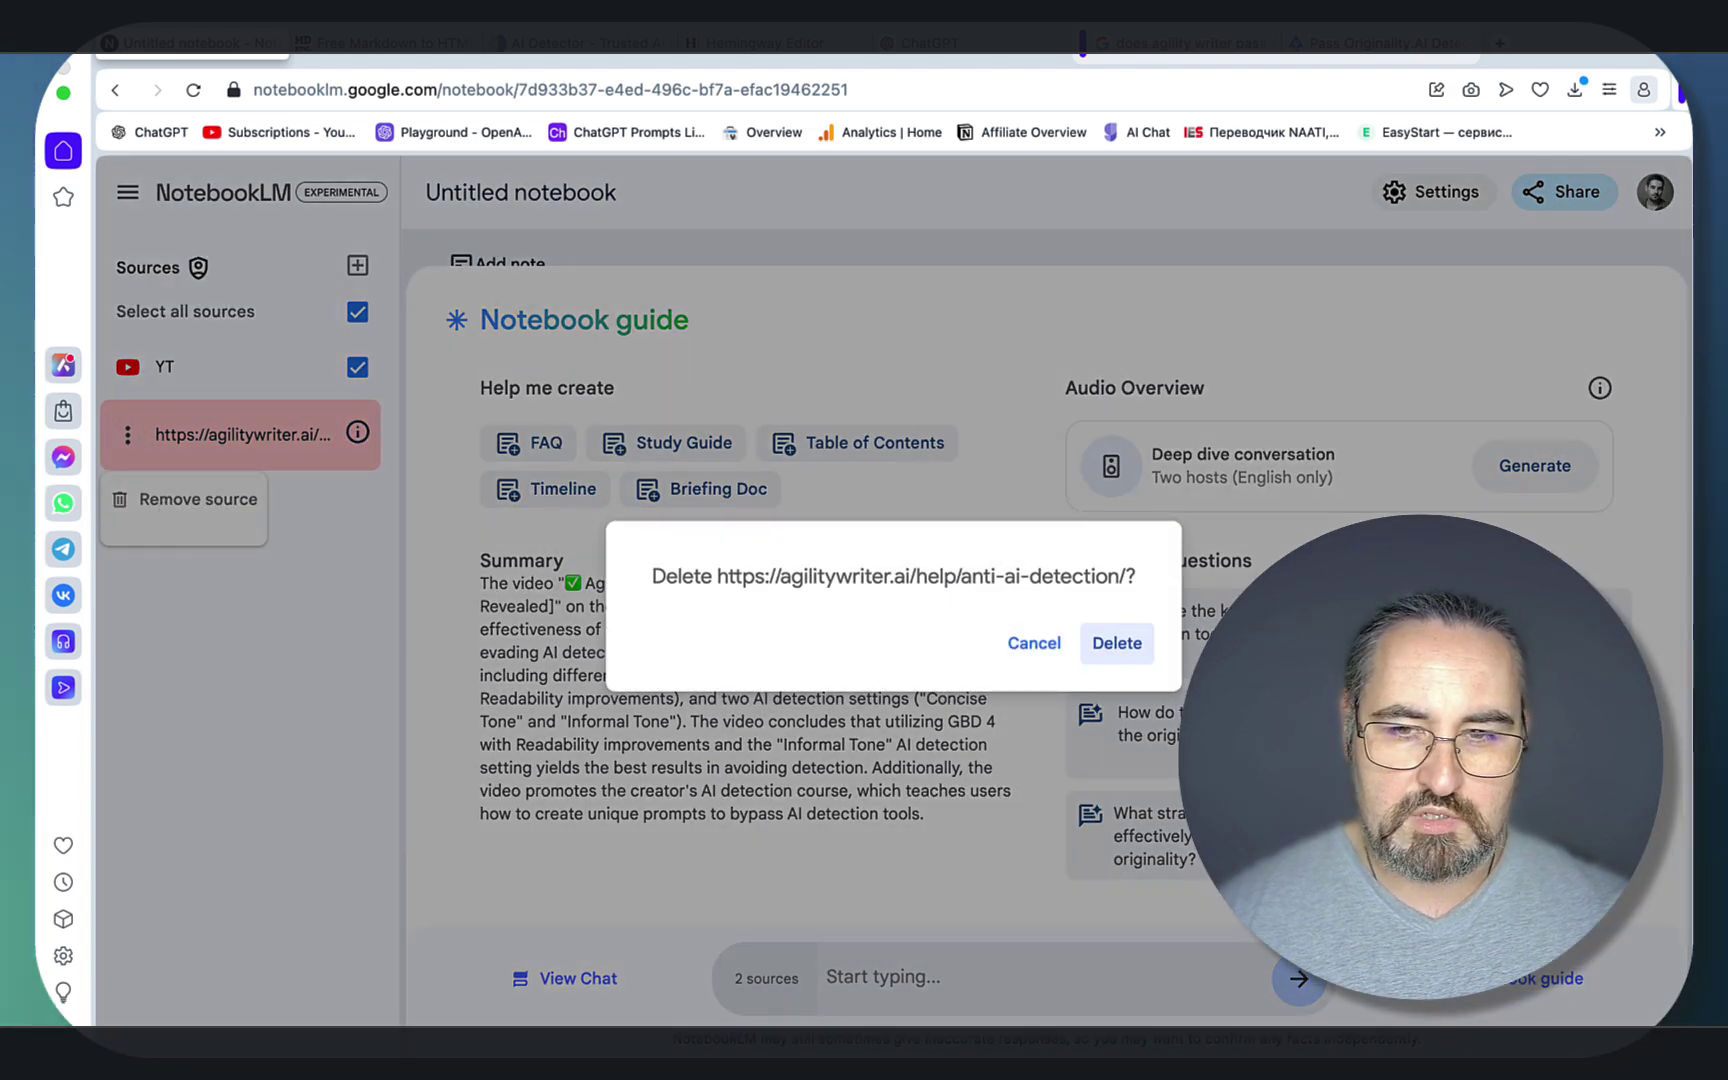
pyautogui.click(1116, 643)
pyautogui.click(1334, 48)
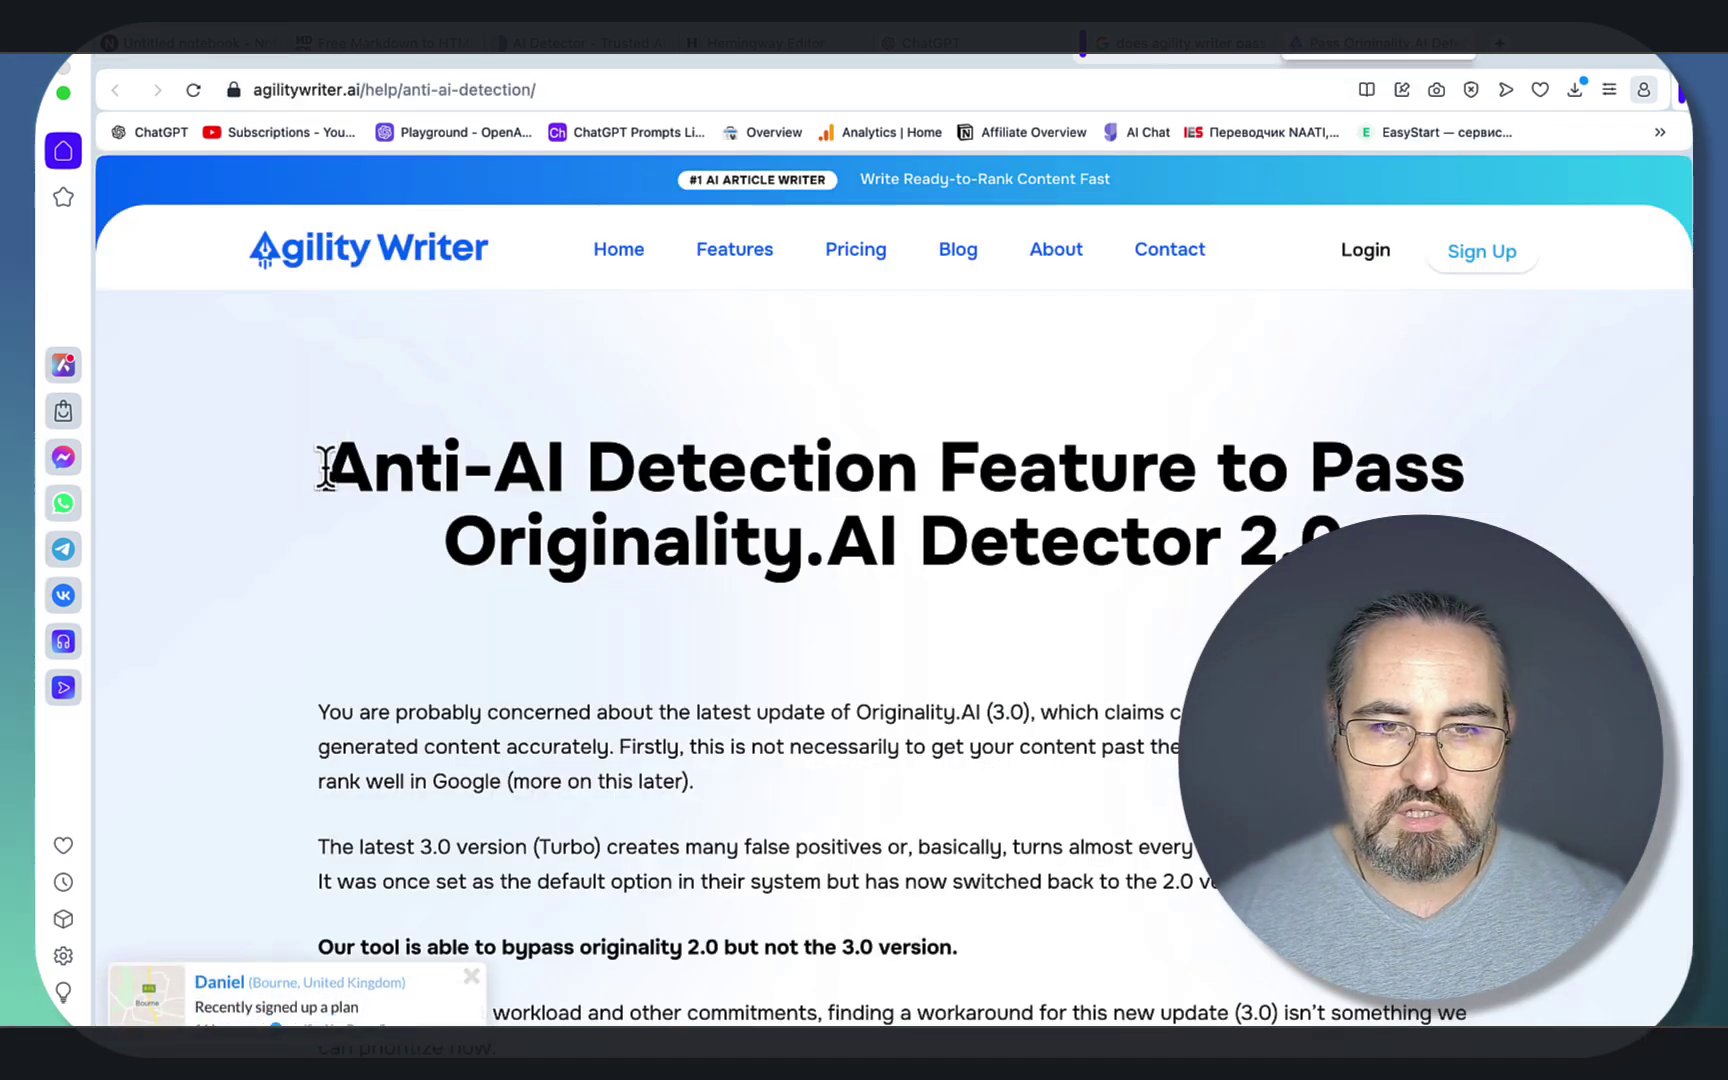
pyautogui.moveTo(324, 467); pyautogui.dragTo(946, 535)
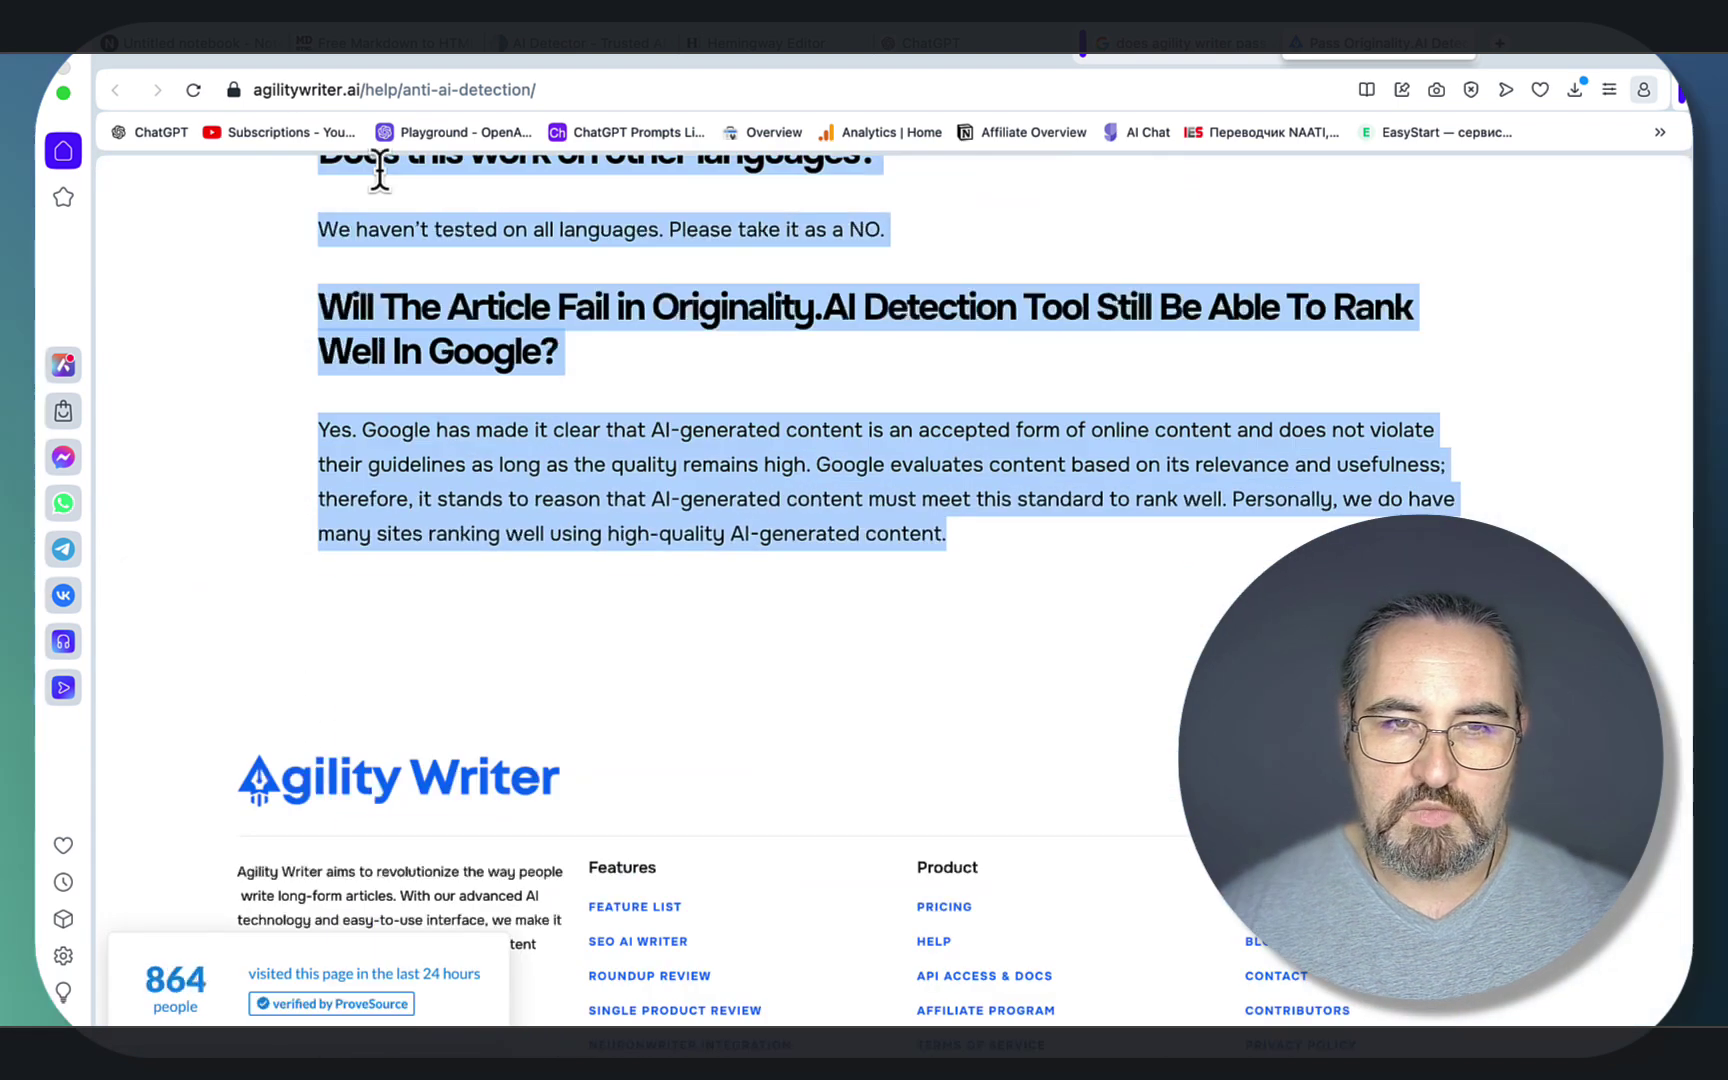
# - Add the copied Agility Writer article as a Copied text source and start renaming it
pyautogui.click(190, 50)
pyautogui.click(357, 265)
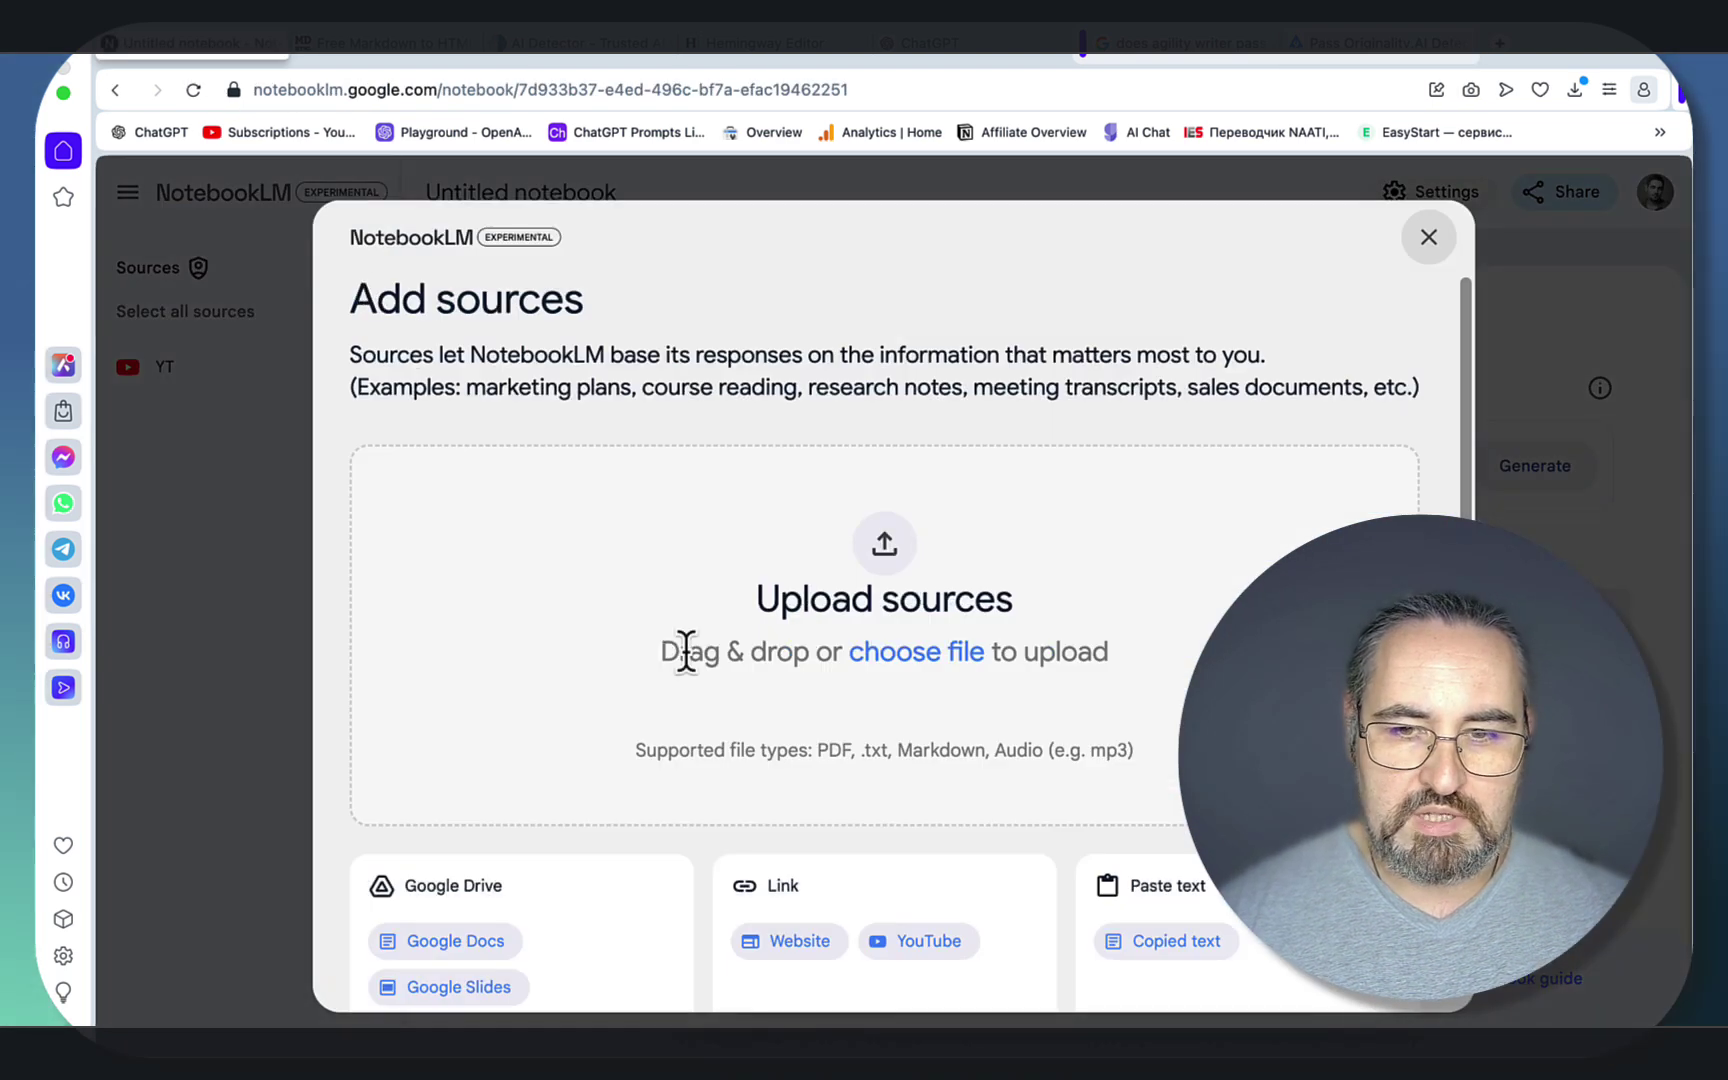
pyautogui.click(1172, 955)
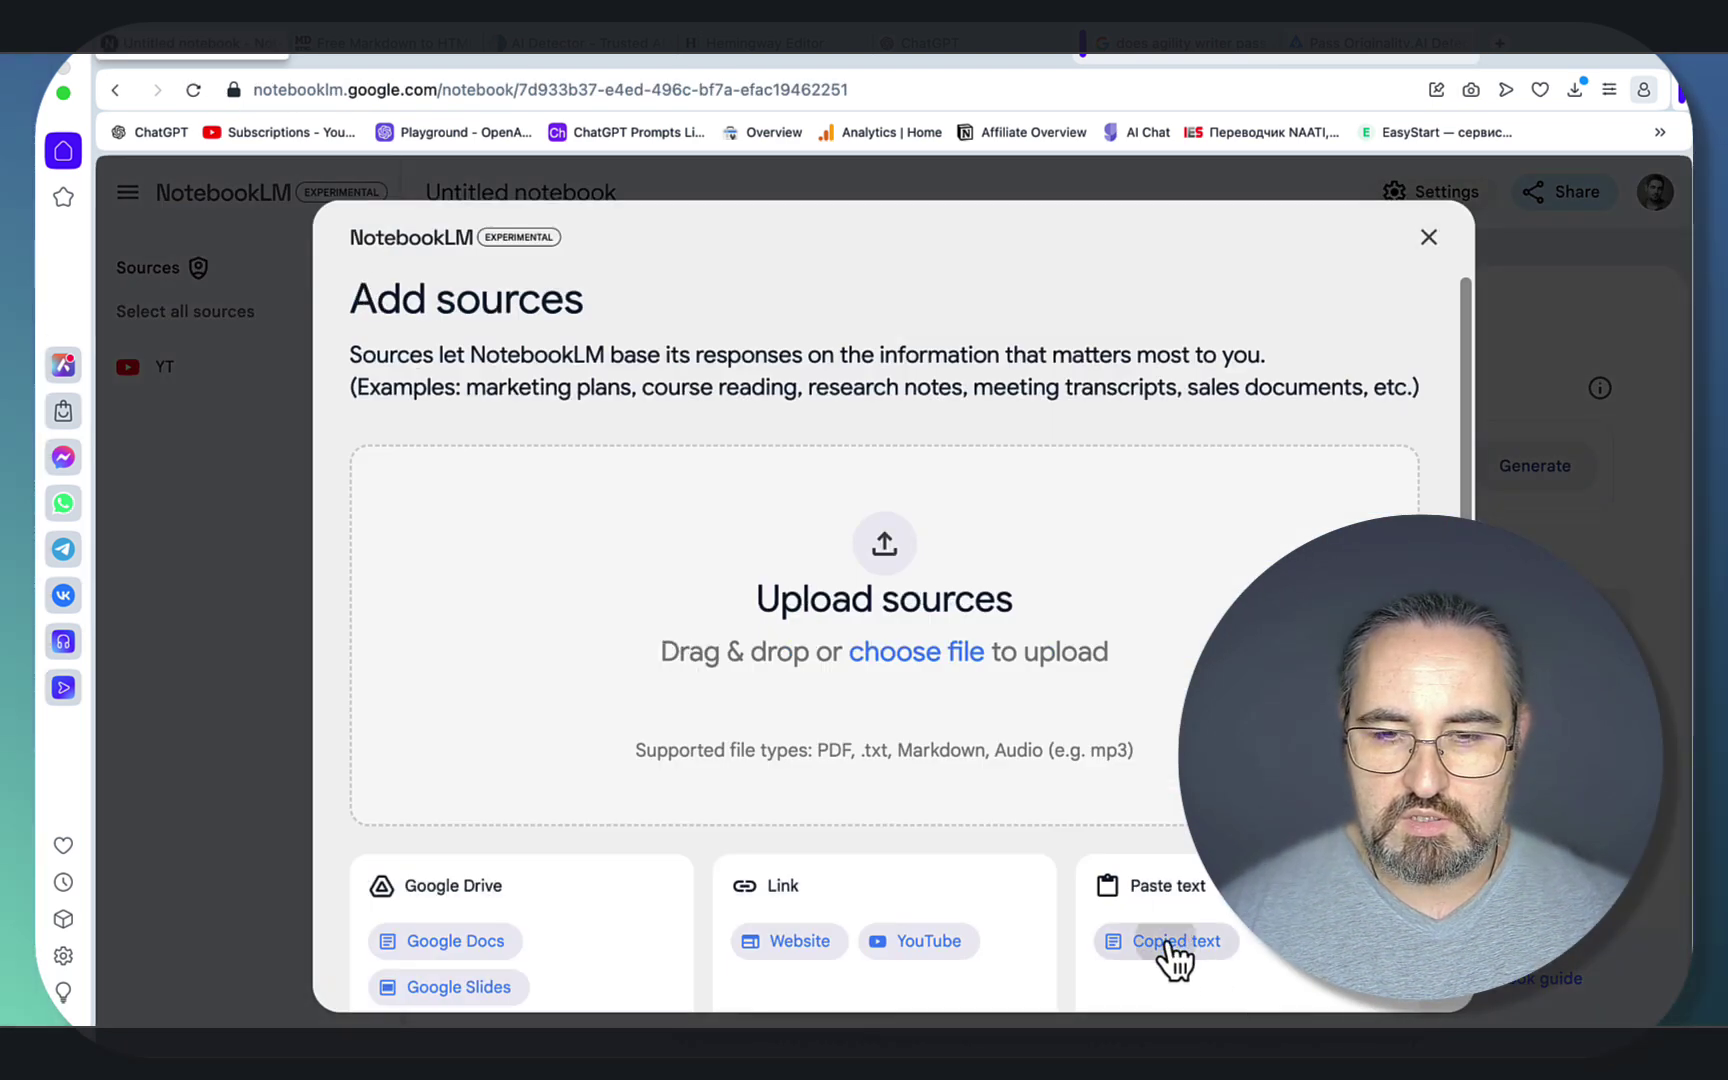
pyautogui.click(590, 570)
pyautogui.press('super+v')
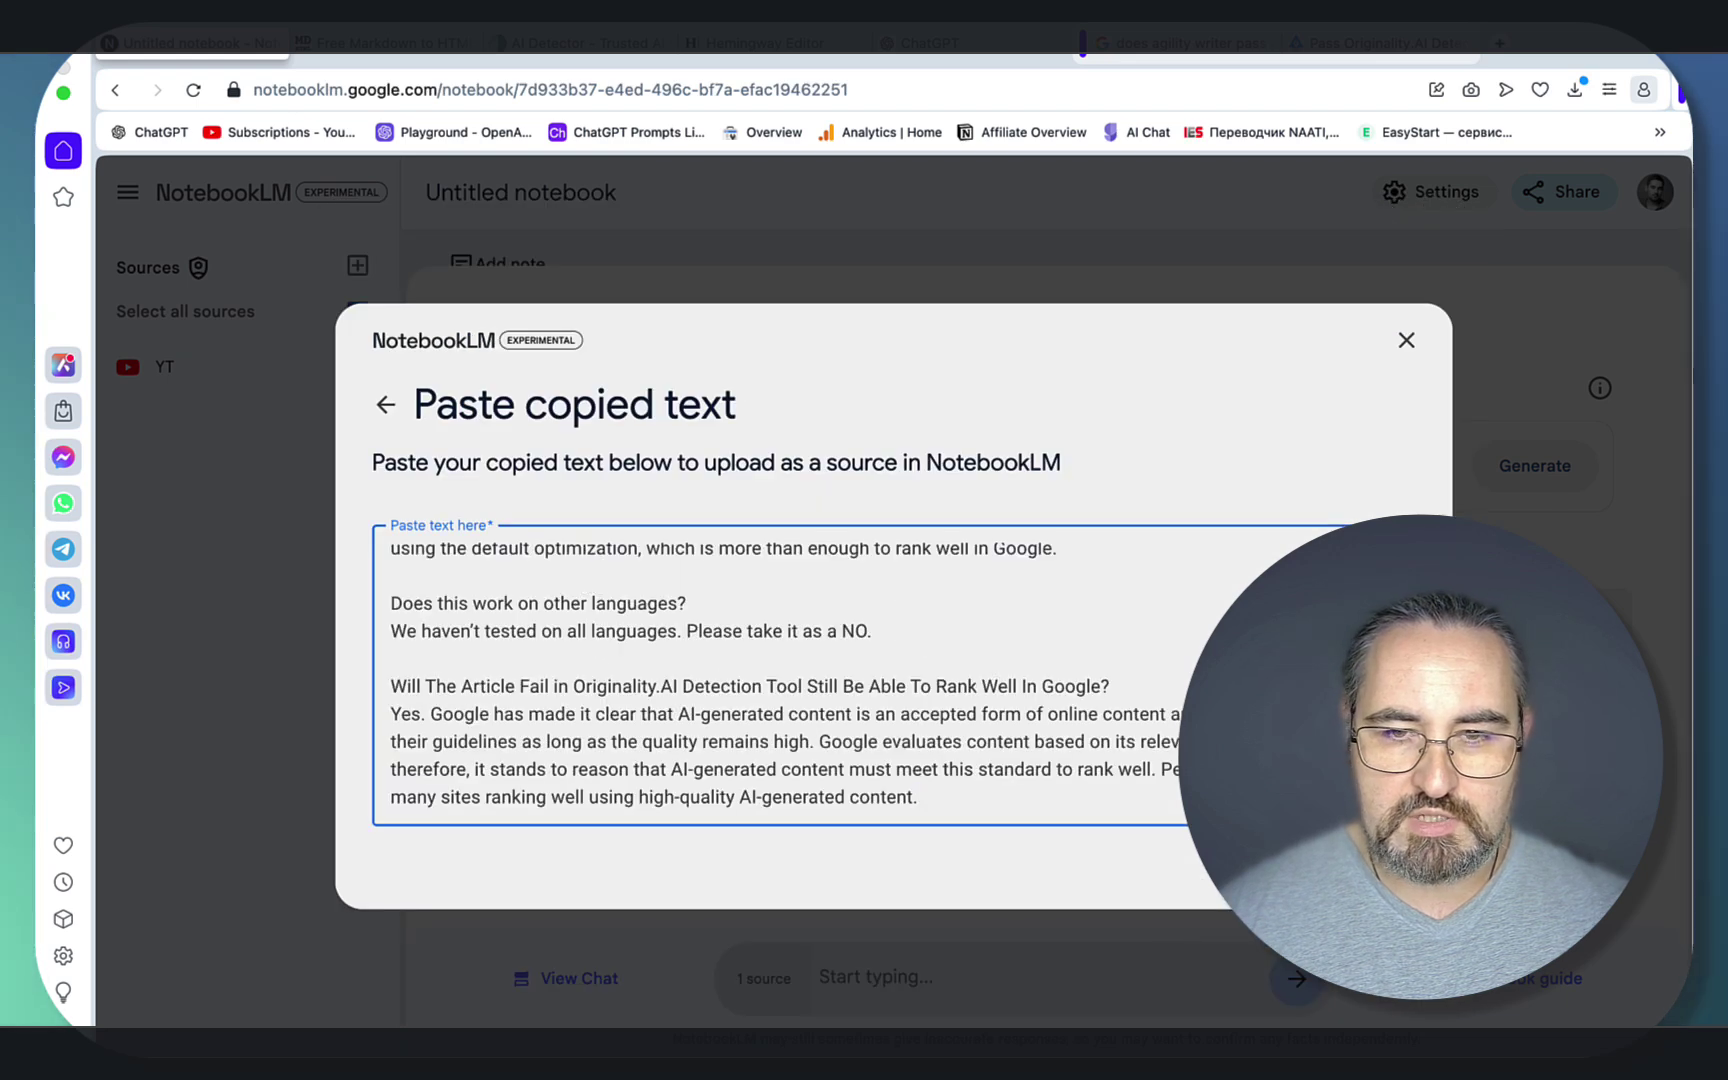
pyautogui.click(1385, 865)
pyautogui.click(127, 370)
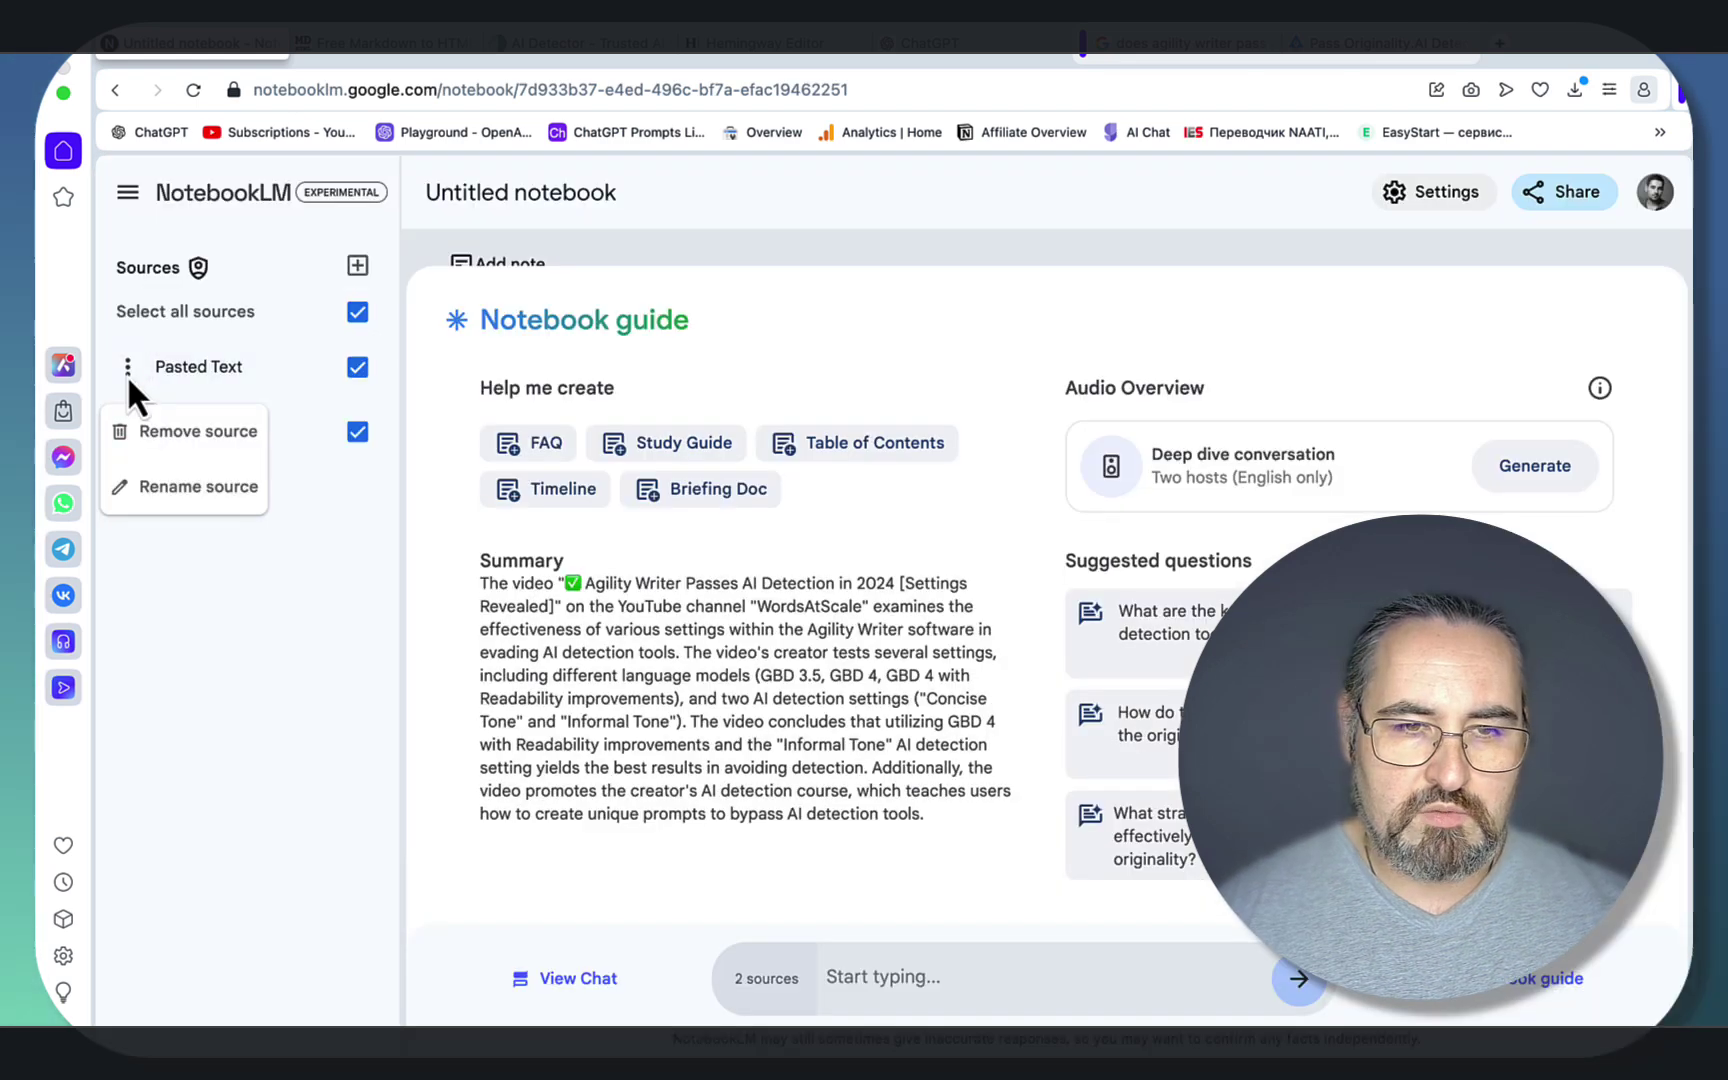
pyautogui.click(170, 492)
# - Name the pasted source AW's site, then scroll through the Google results
pyautogui.write('AW')
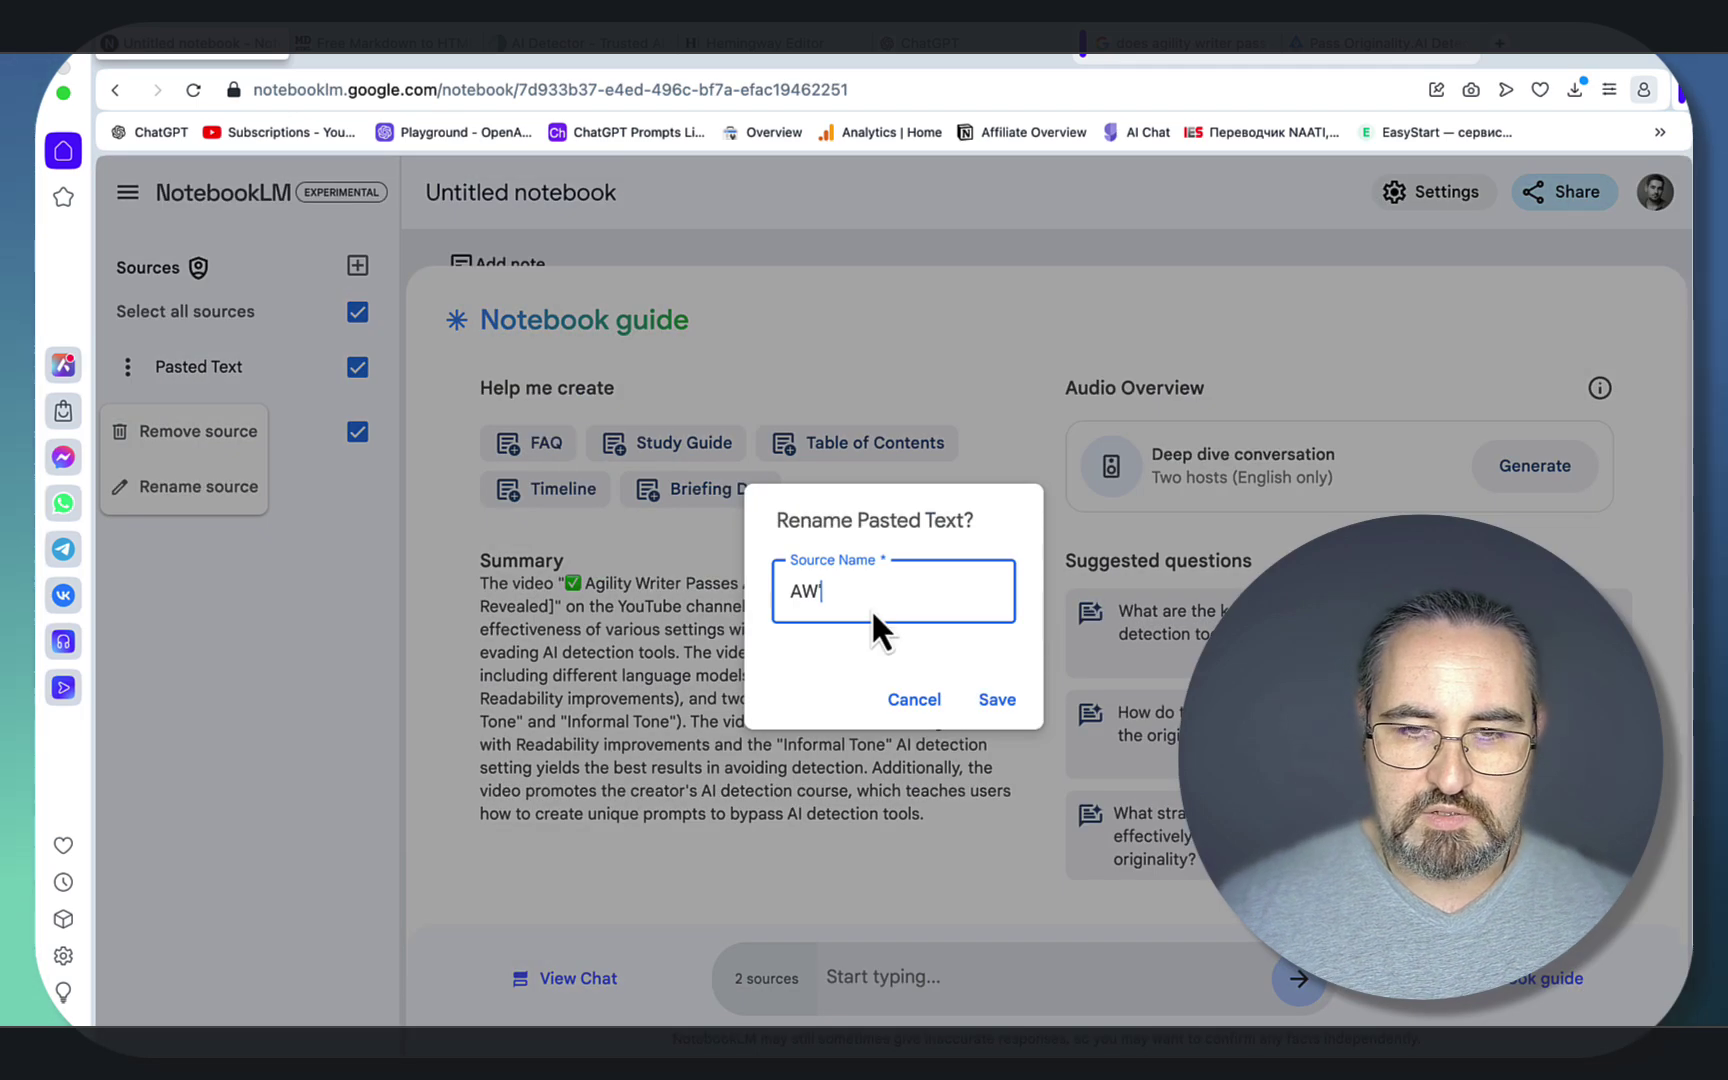
pyautogui.write("'s site")
pyautogui.press('Return')
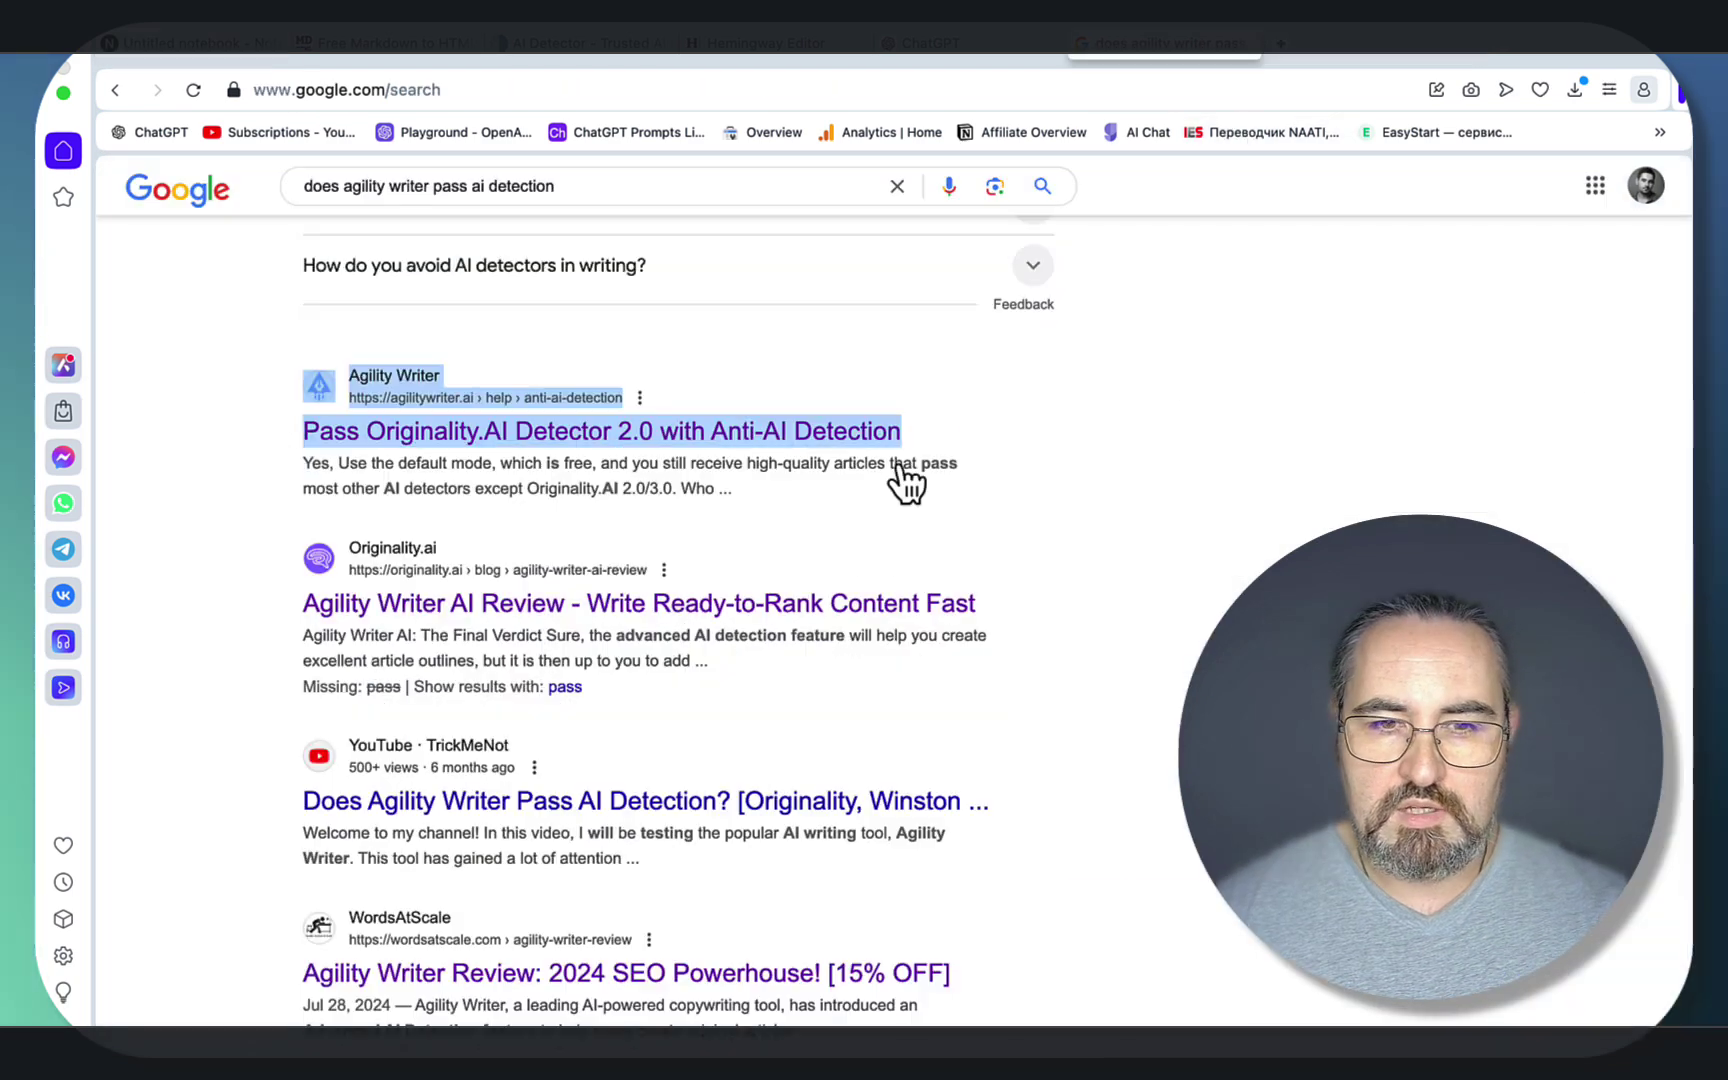
pyautogui.scroll(-3, 911, 483)
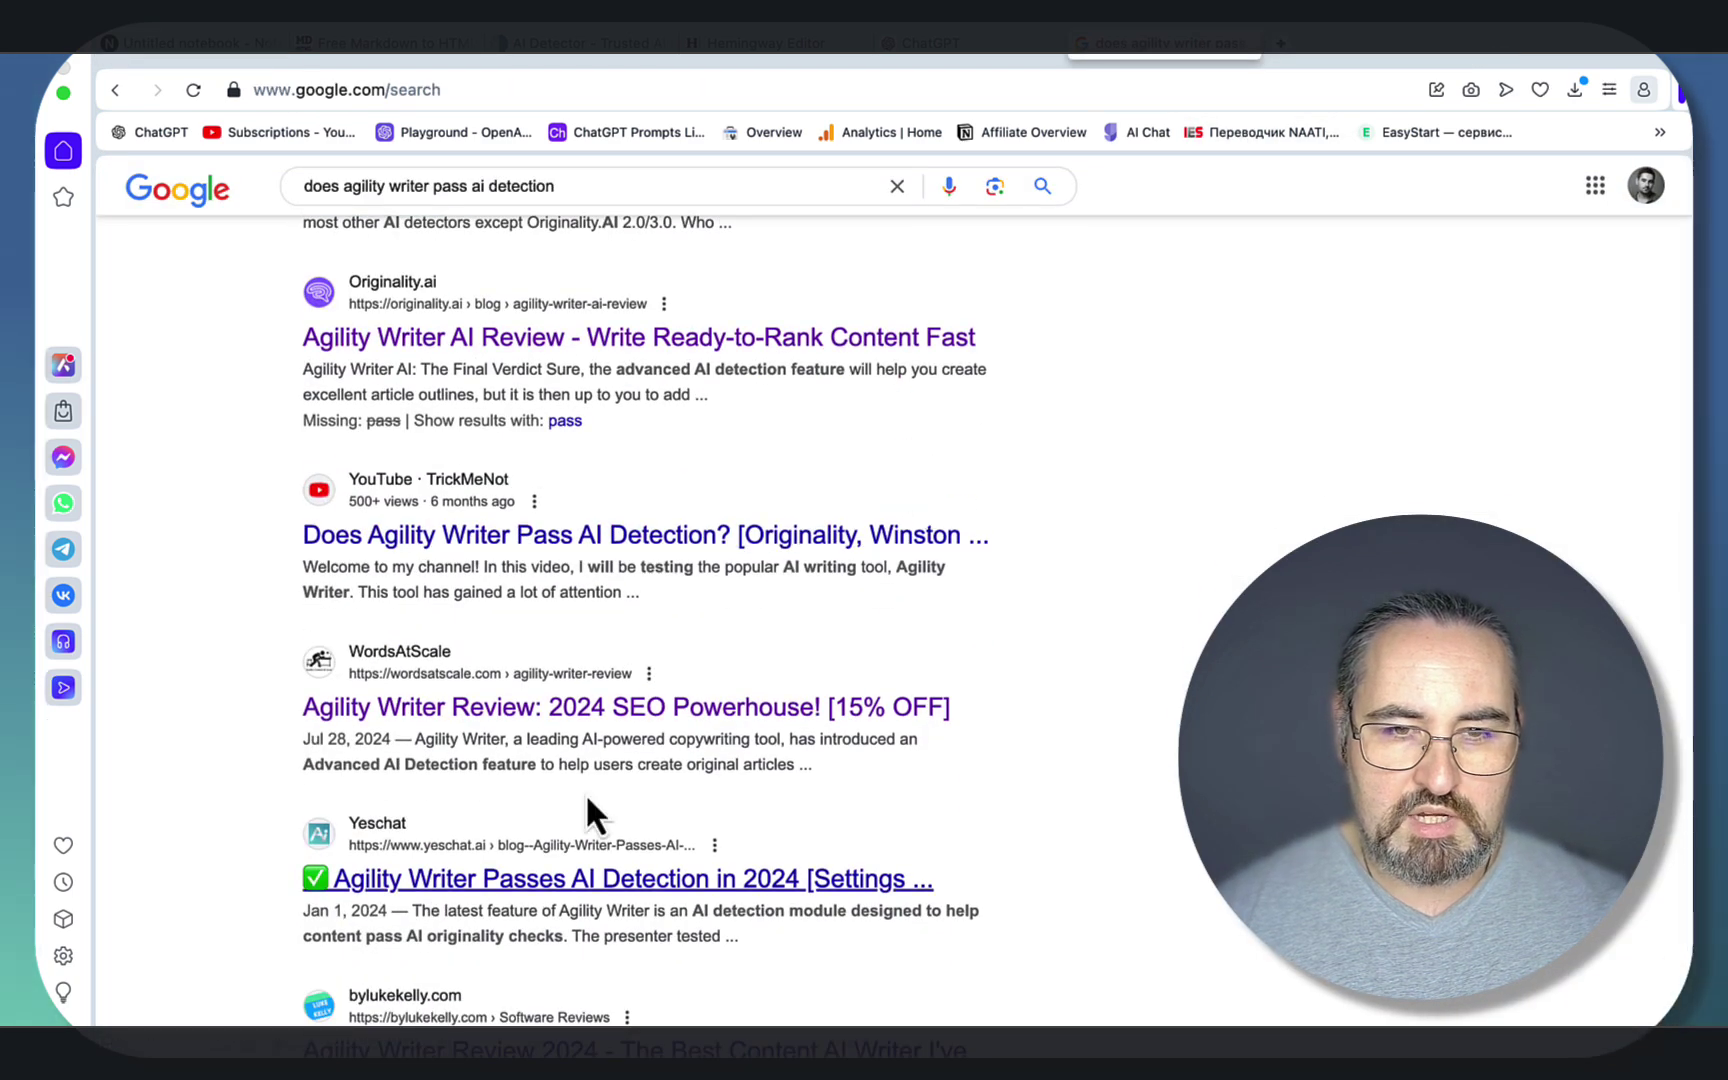
pyautogui.scroll(2, 485, 787)
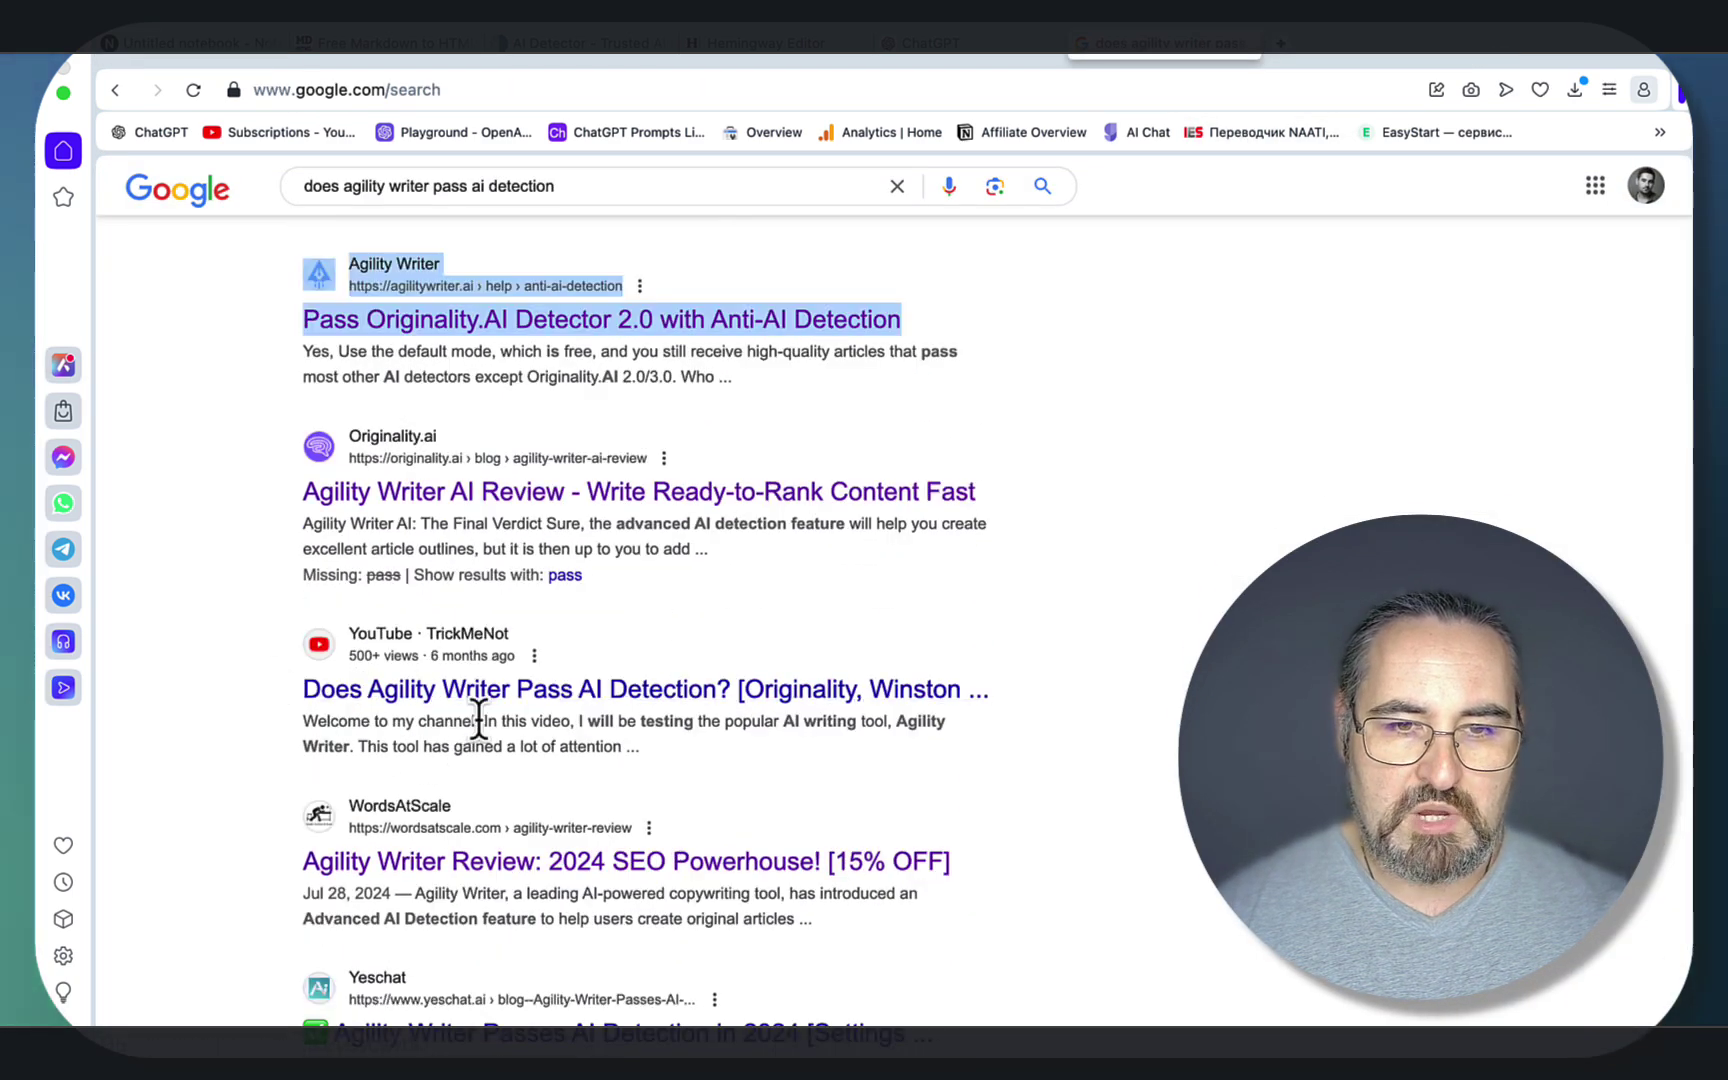
pyautogui.scroll(-3, 630, 700)
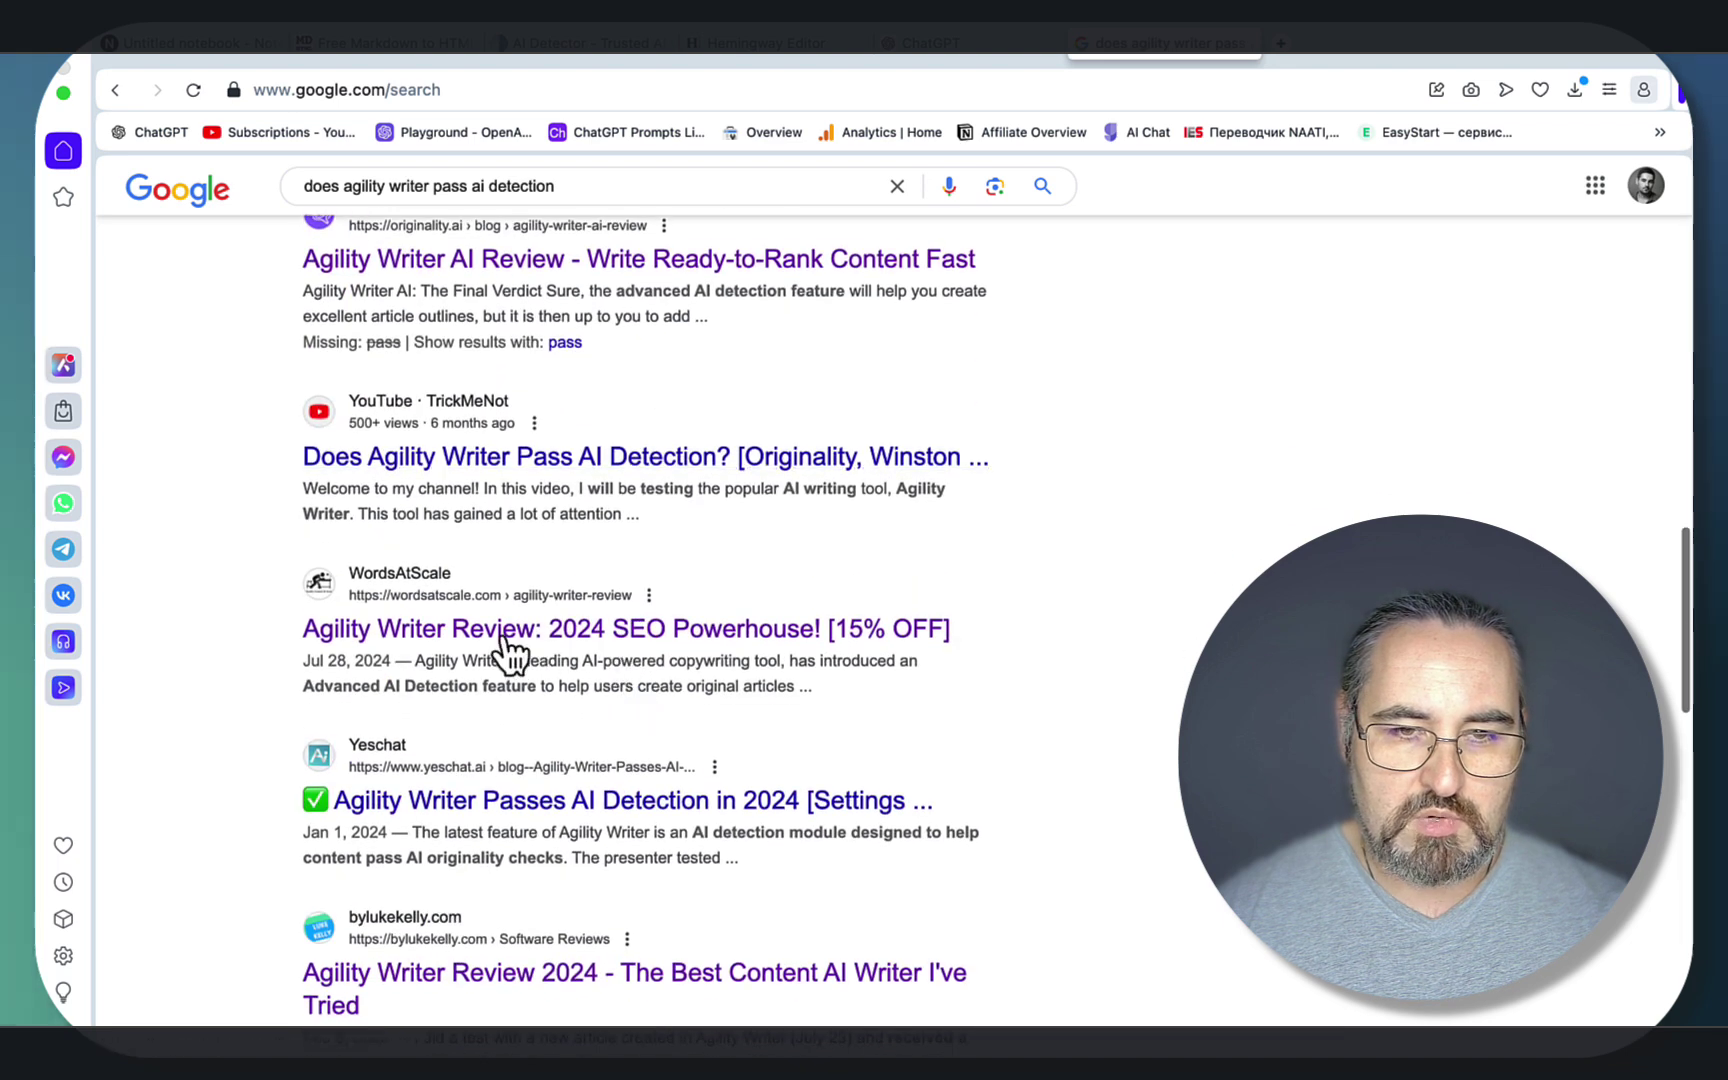
# - Open the WordsAtScale Agility Writer review and page through its slides to Key Features
pyautogui.click(449, 648)
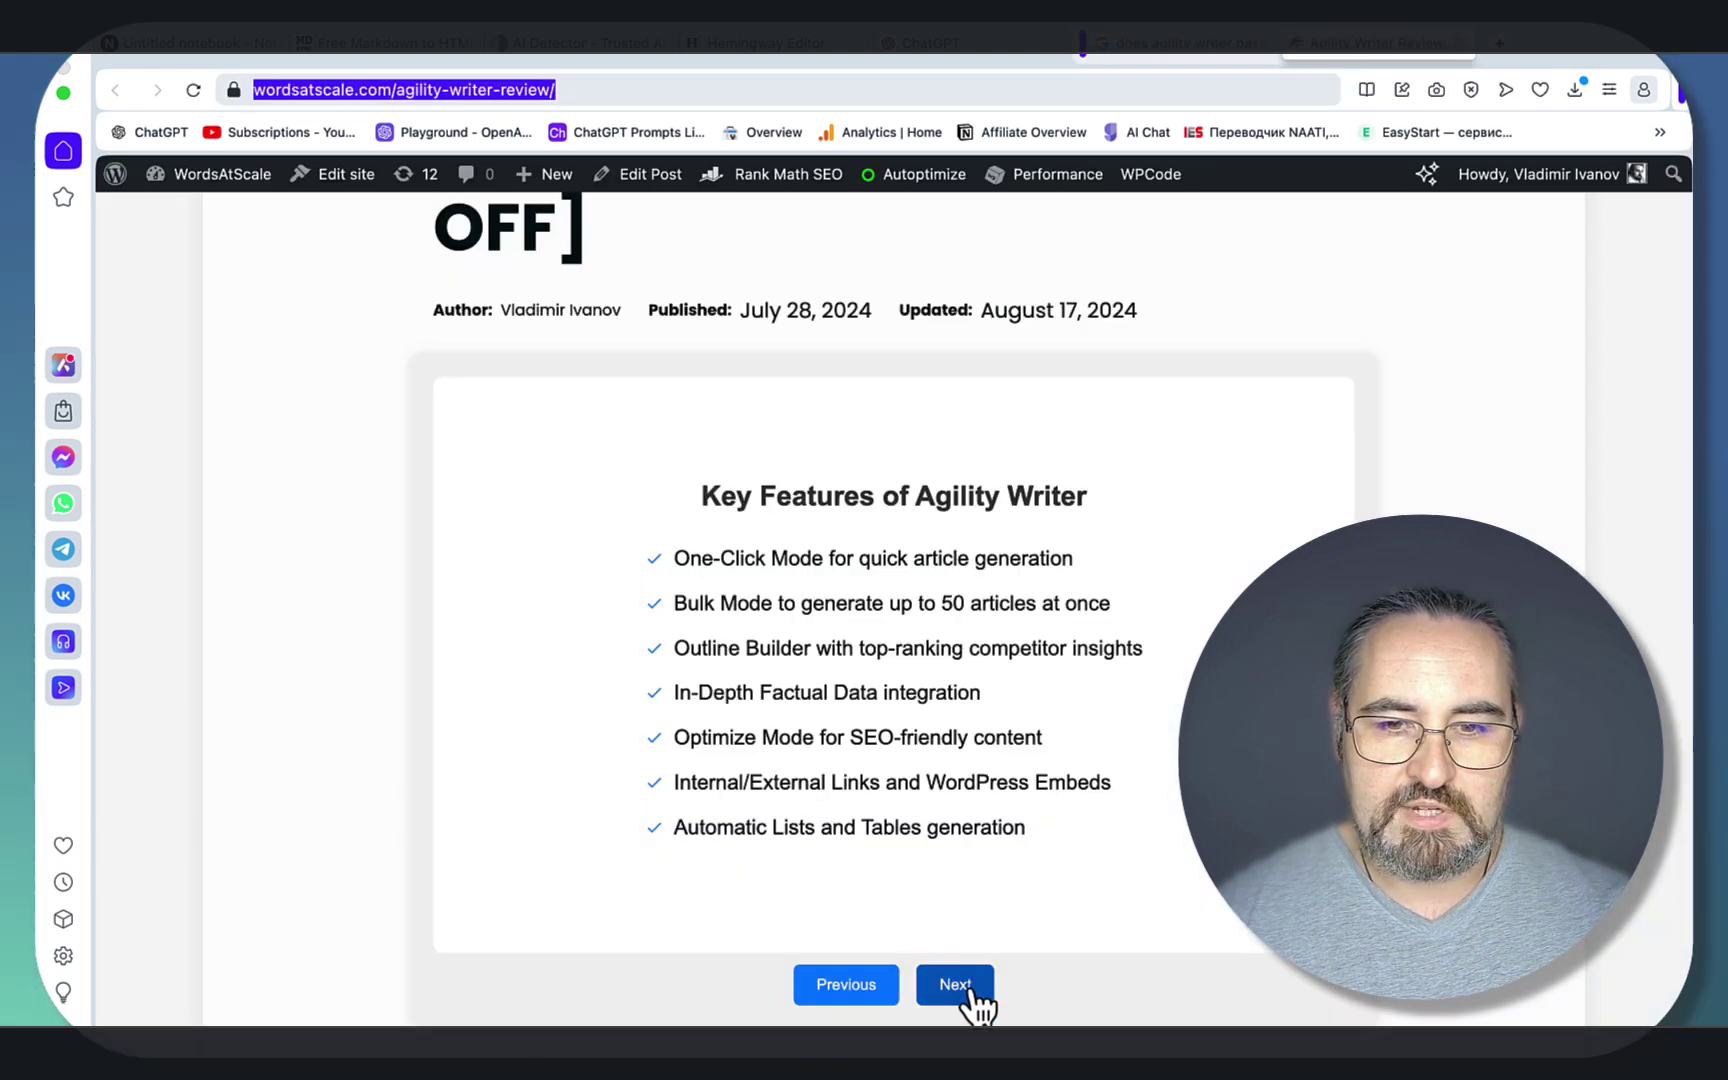
pyautogui.click(968, 990)
pyautogui.click(968, 990)
pyautogui.click(968, 990)
pyautogui.click(968, 990)
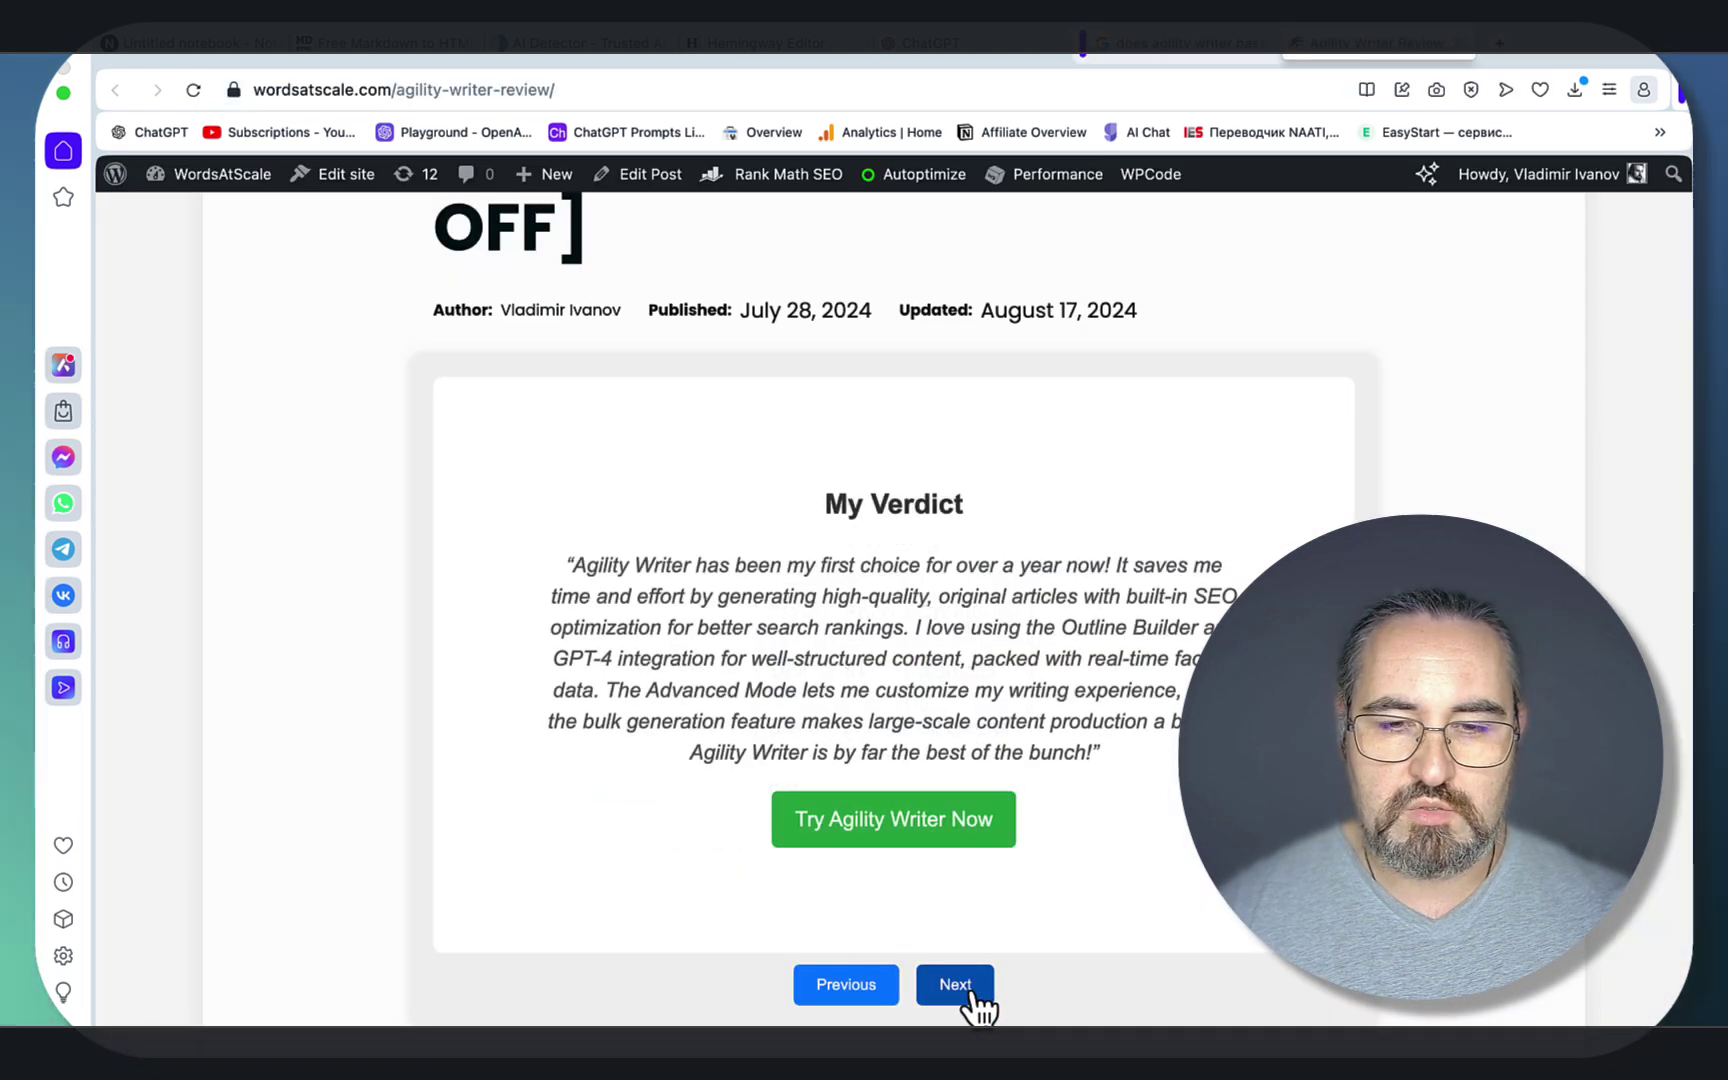
pyautogui.click(968, 990)
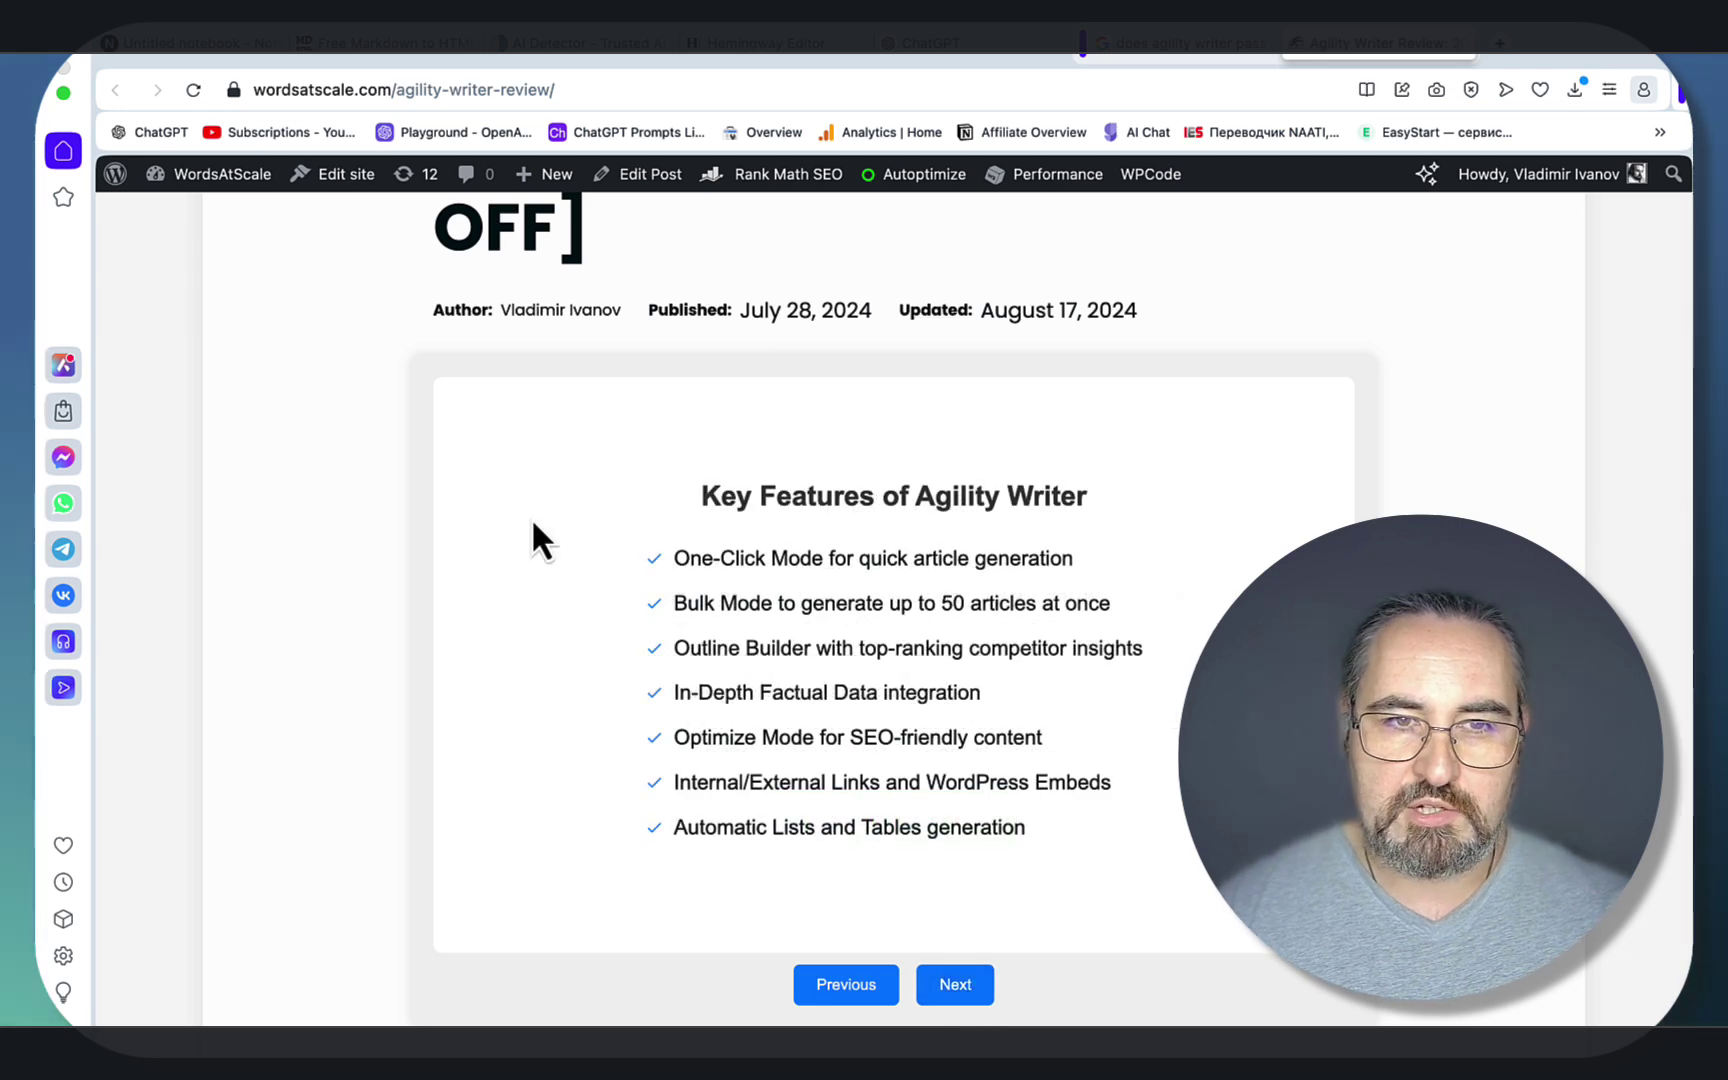
# - Add the WordsAtScale review URL to the notebook as a website source
pyautogui.click(185, 45)
pyautogui.click(358, 266)
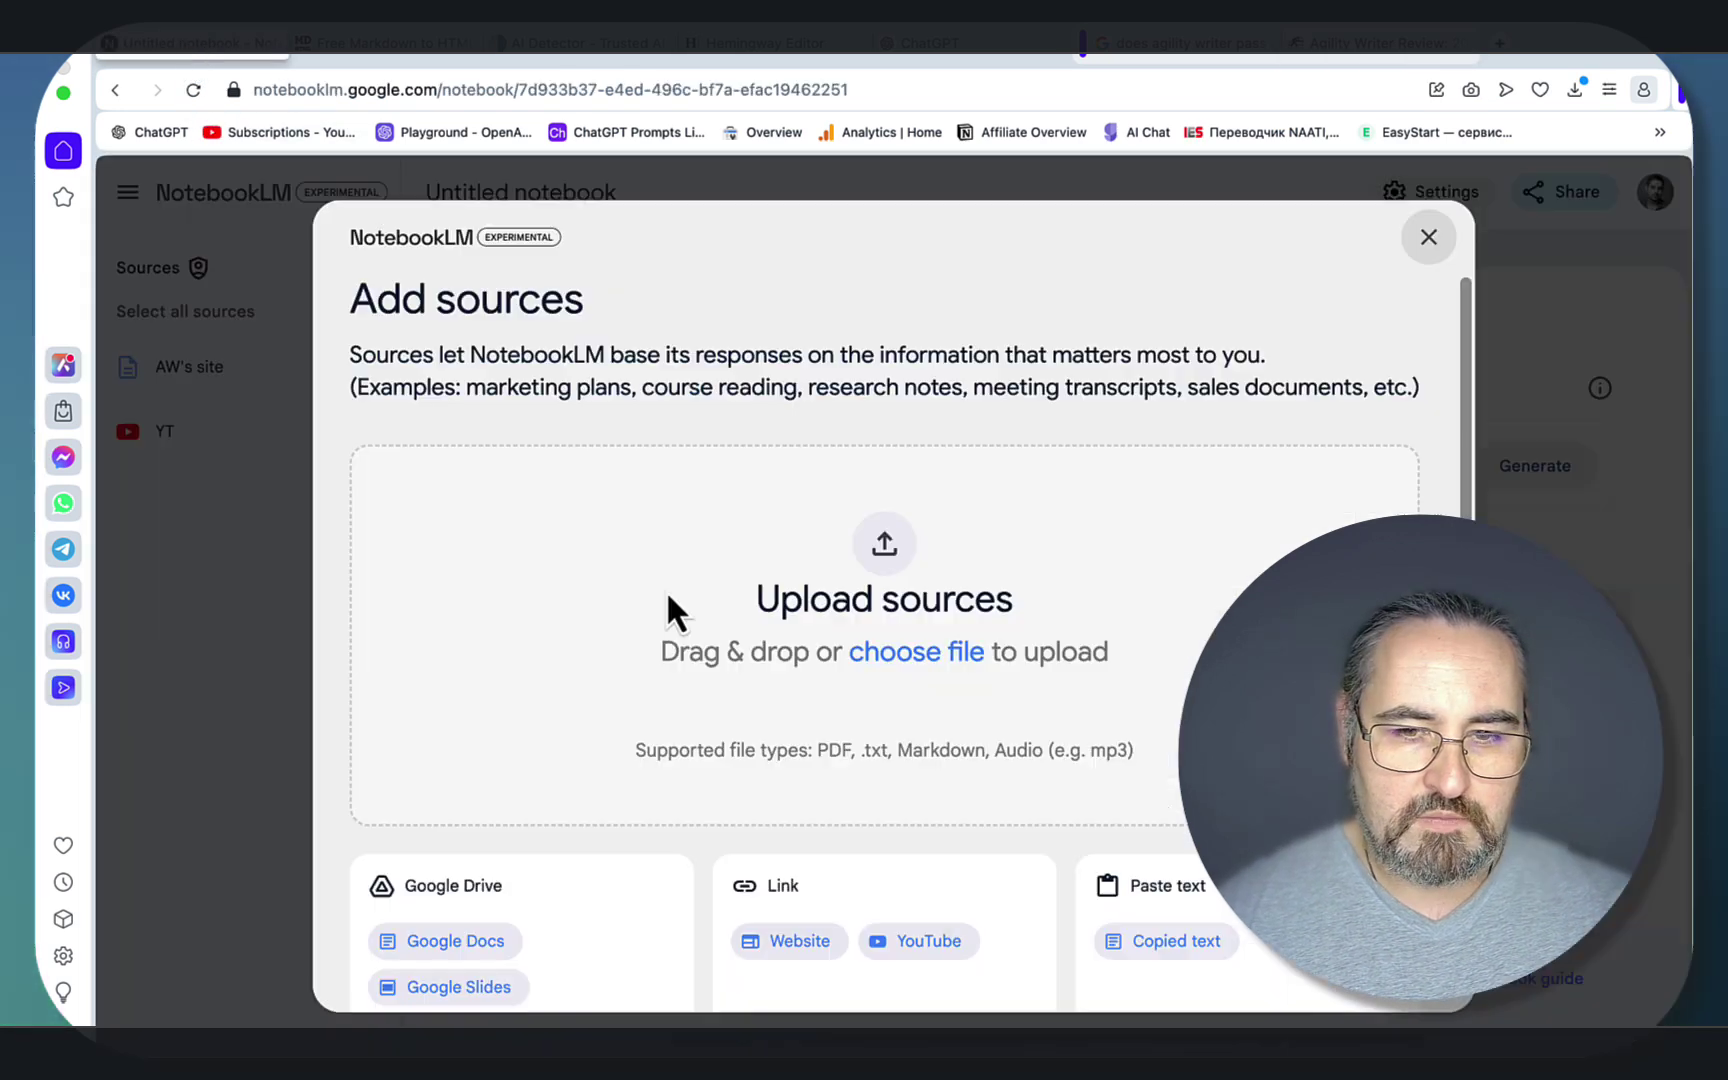
pyautogui.click(800, 941)
pyautogui.write('https://wordsatscale.com/agility-writer-review/')
pyautogui.press('Return')
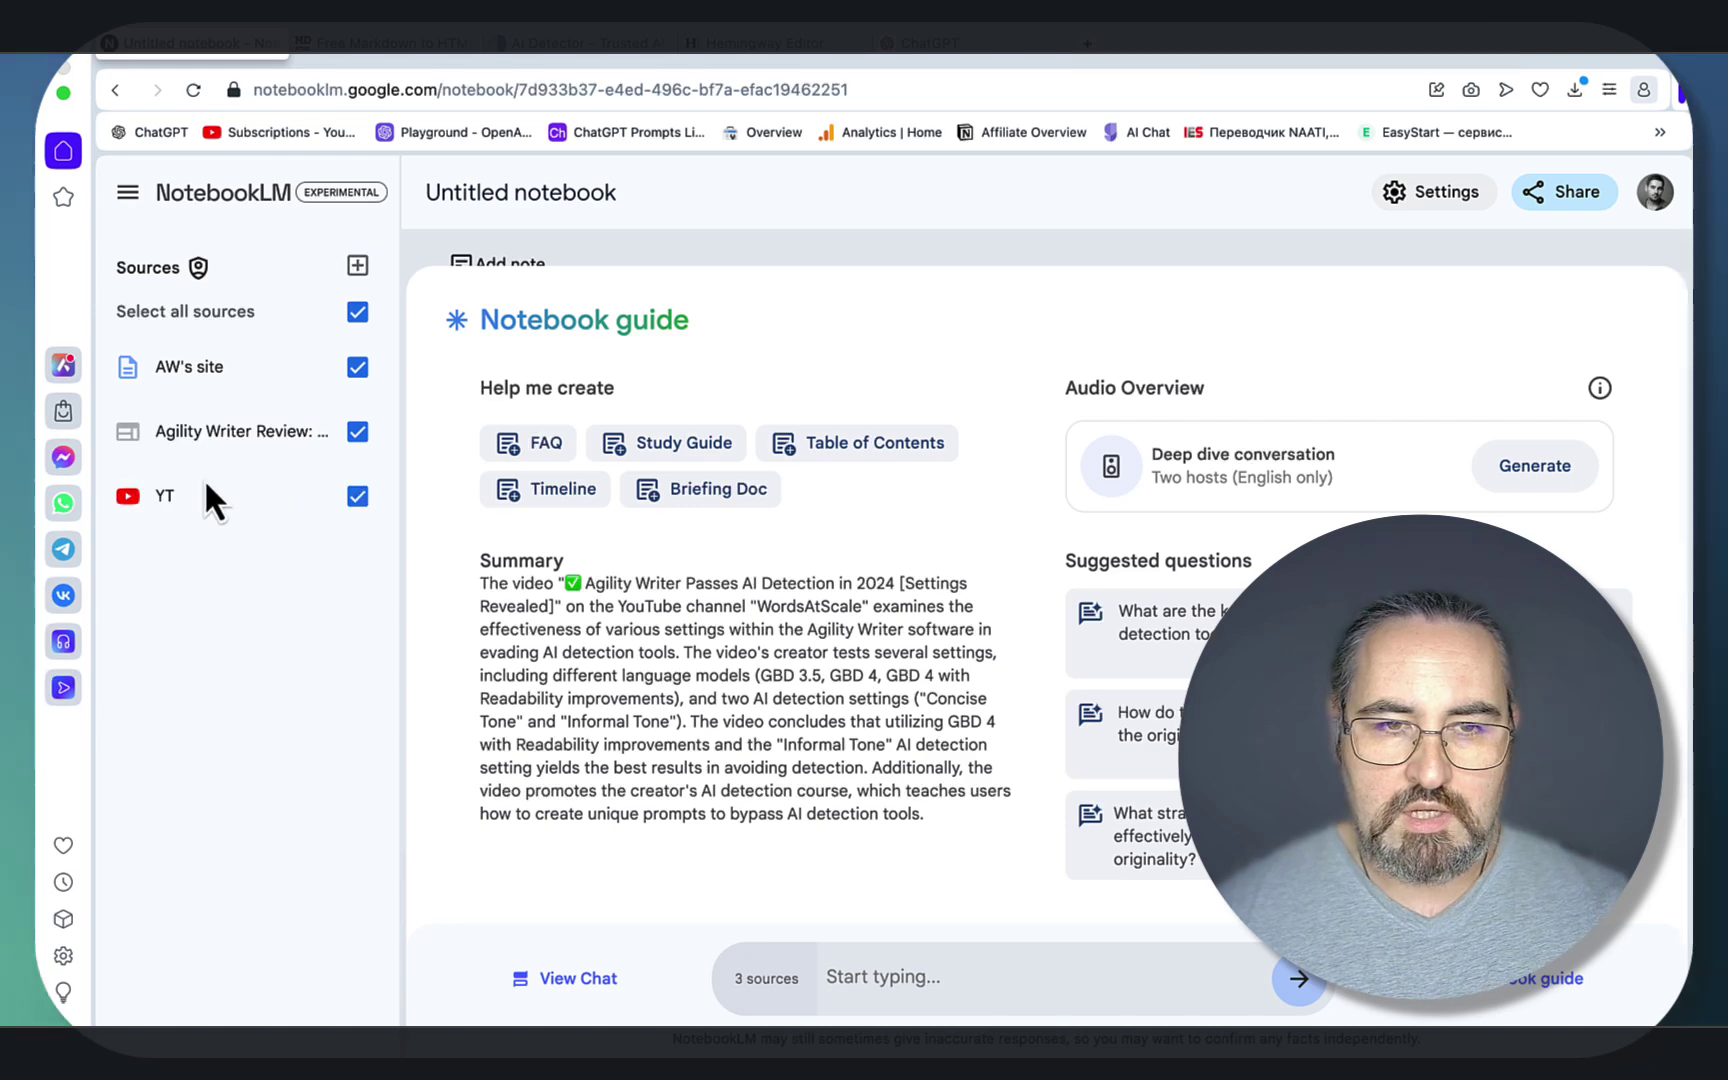
# - Rename the new review source to 'My Article'
pyautogui.click(128, 438)
pyautogui.click(152, 551)
pyautogui.press('super+a')
pyautogui.write('My')
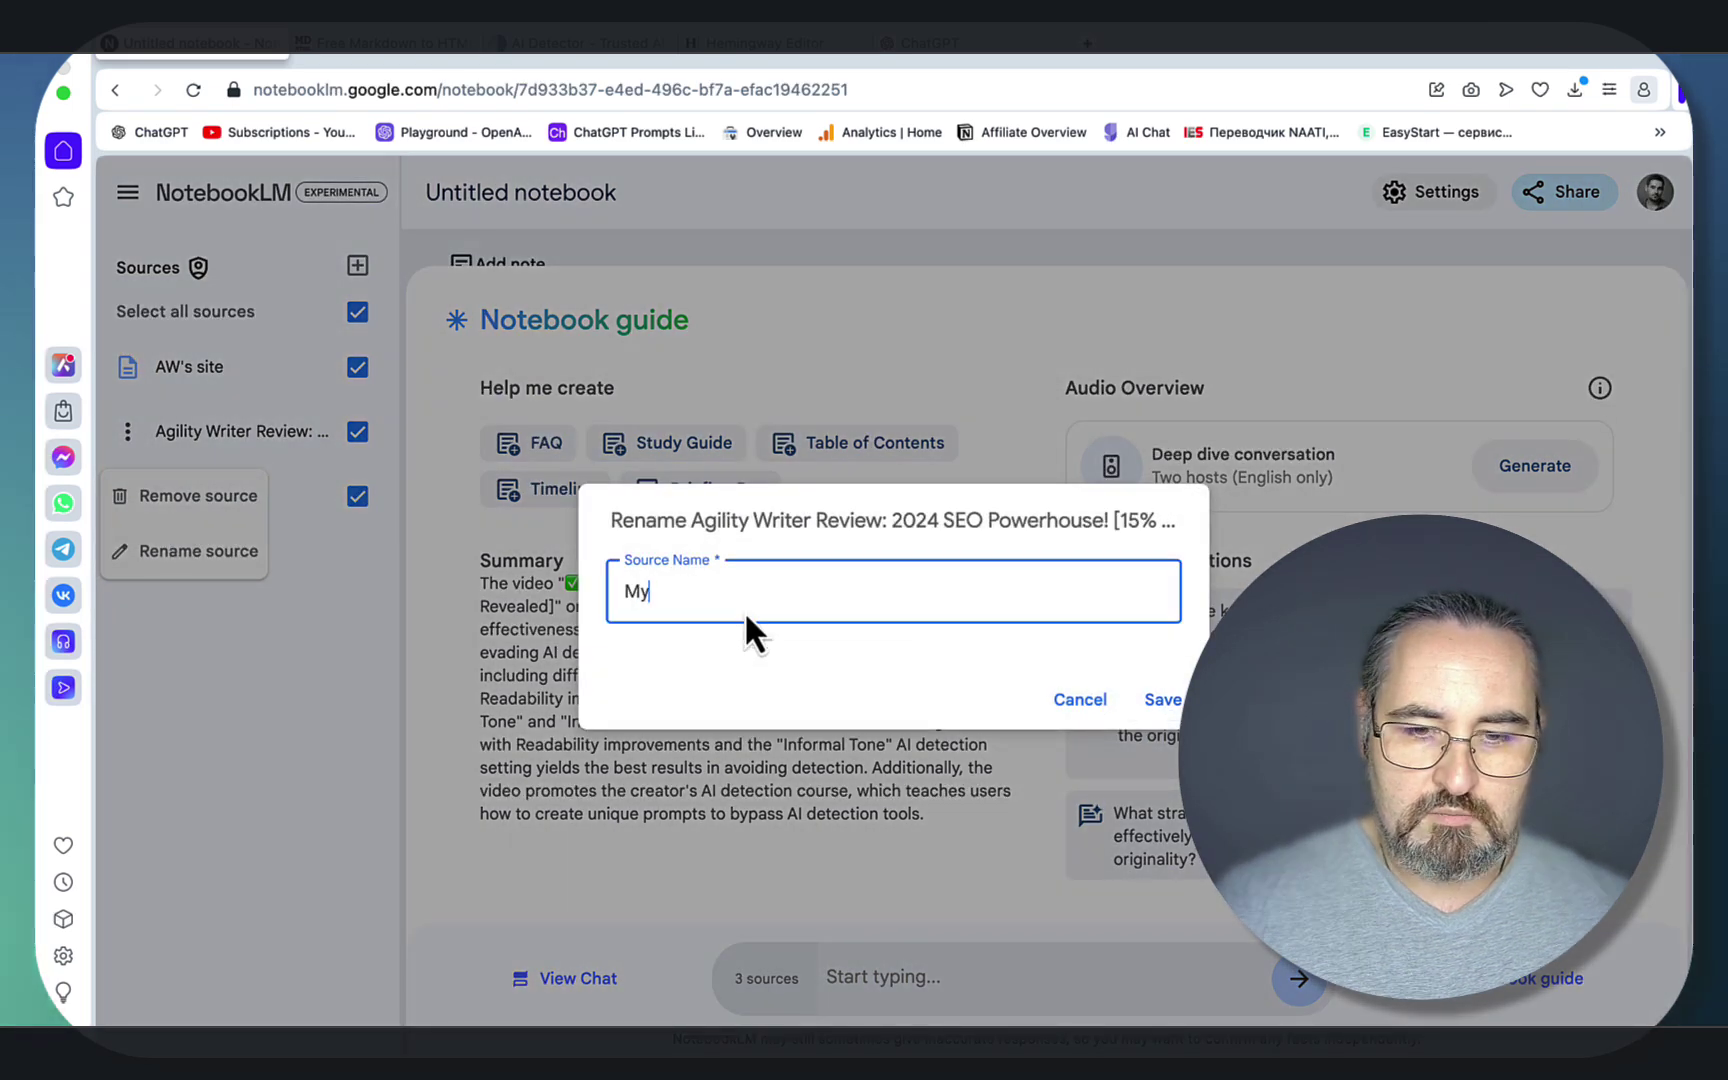
pyautogui.write(' Article')
pyautogui.press('Return')
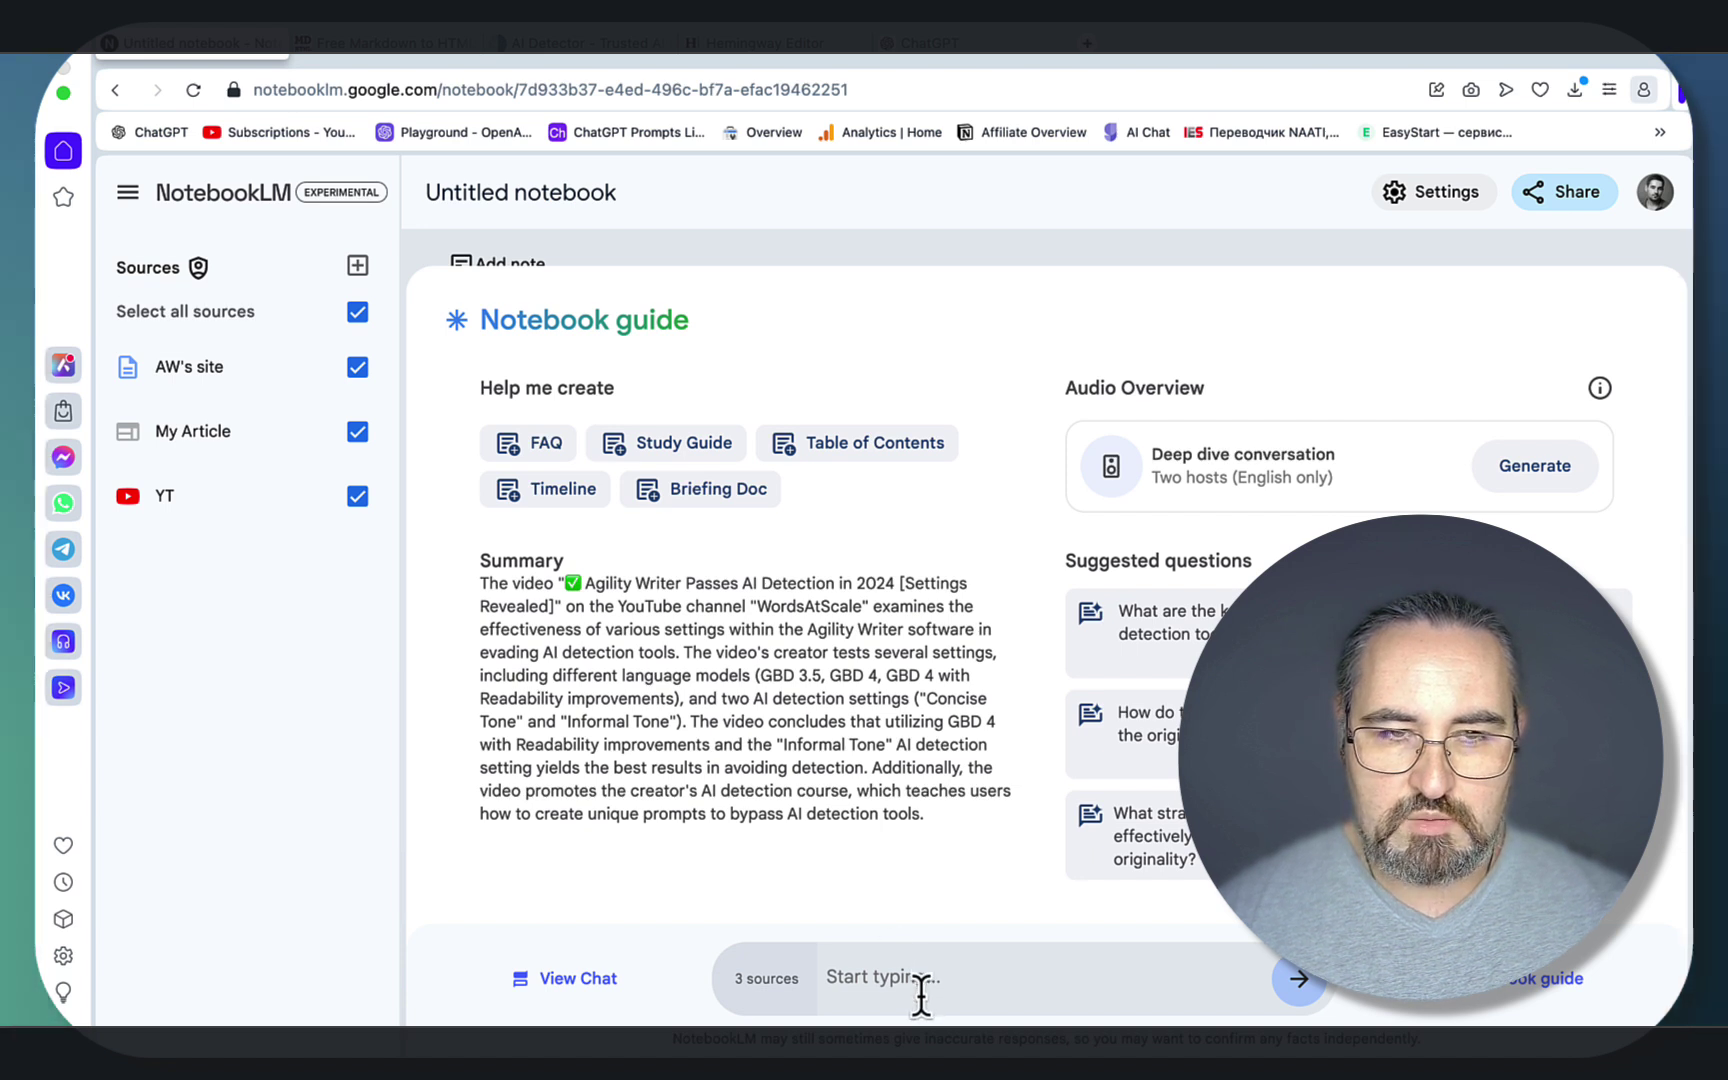
# - Toggle My Article's chat-source checkbox and select the 3000-word article prompt in Notes
pyautogui.click(357, 433)
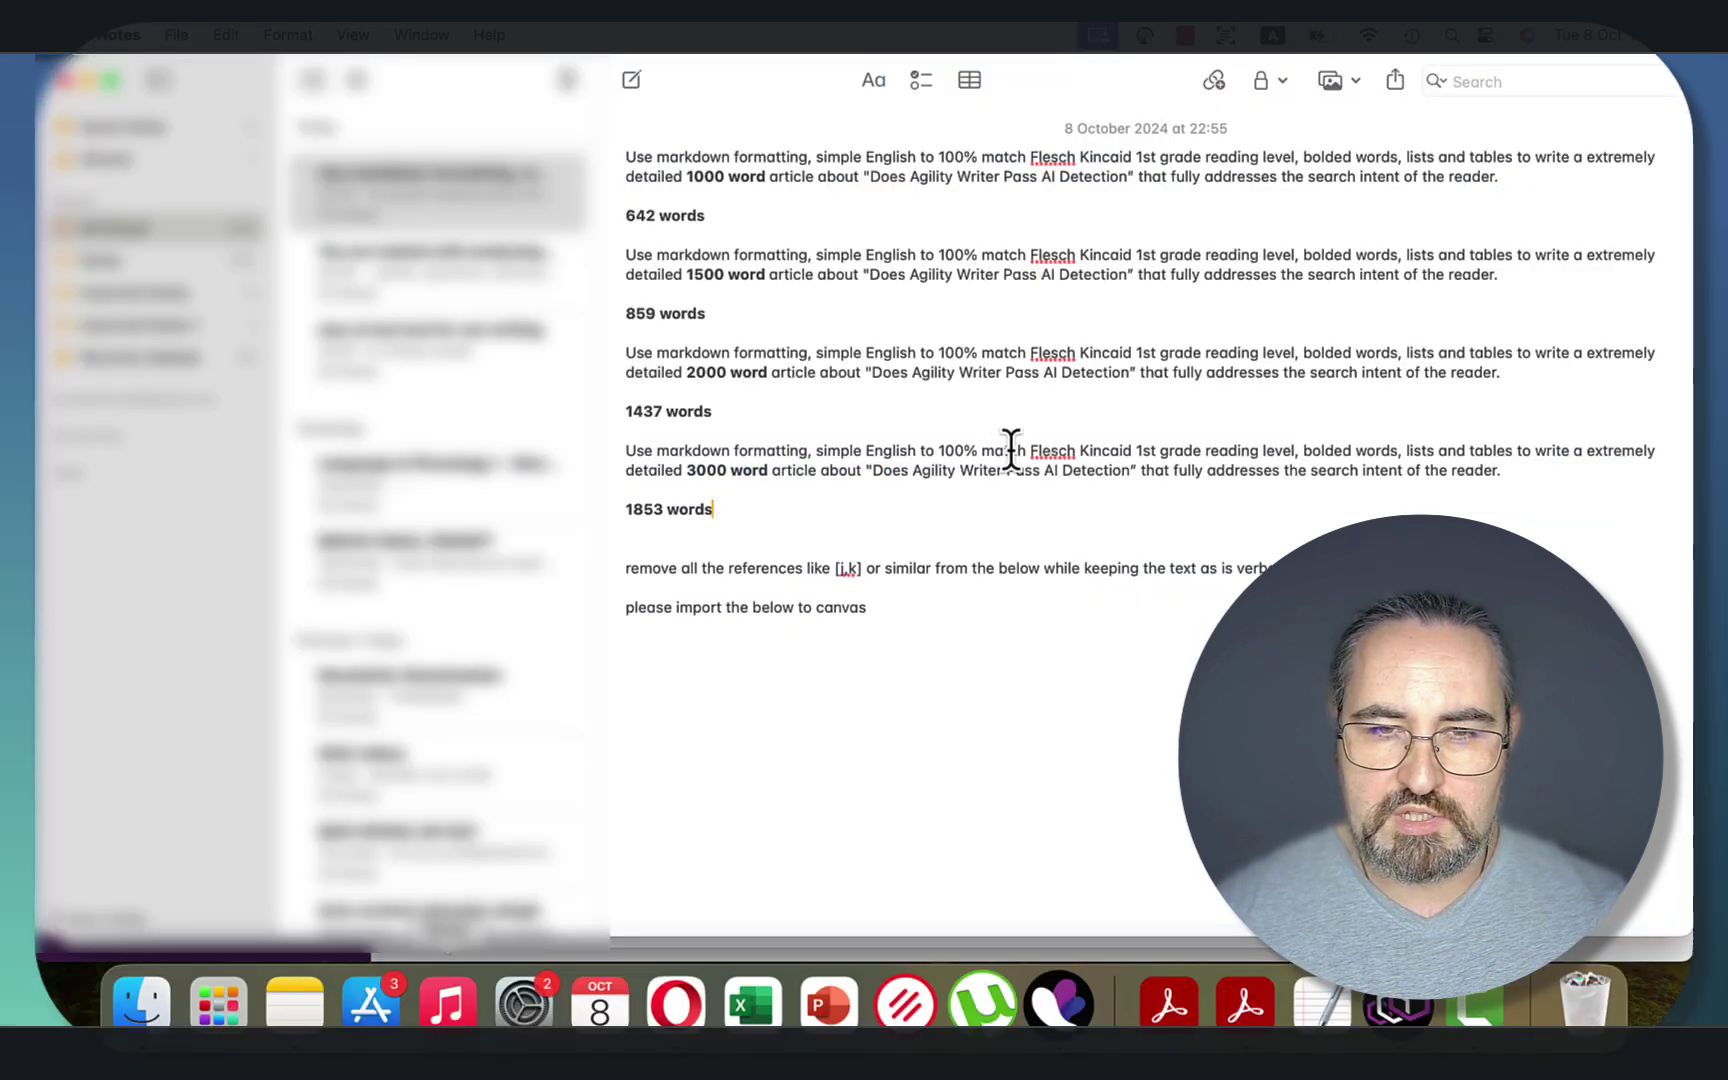
pyautogui.tripleClick(638, 452)
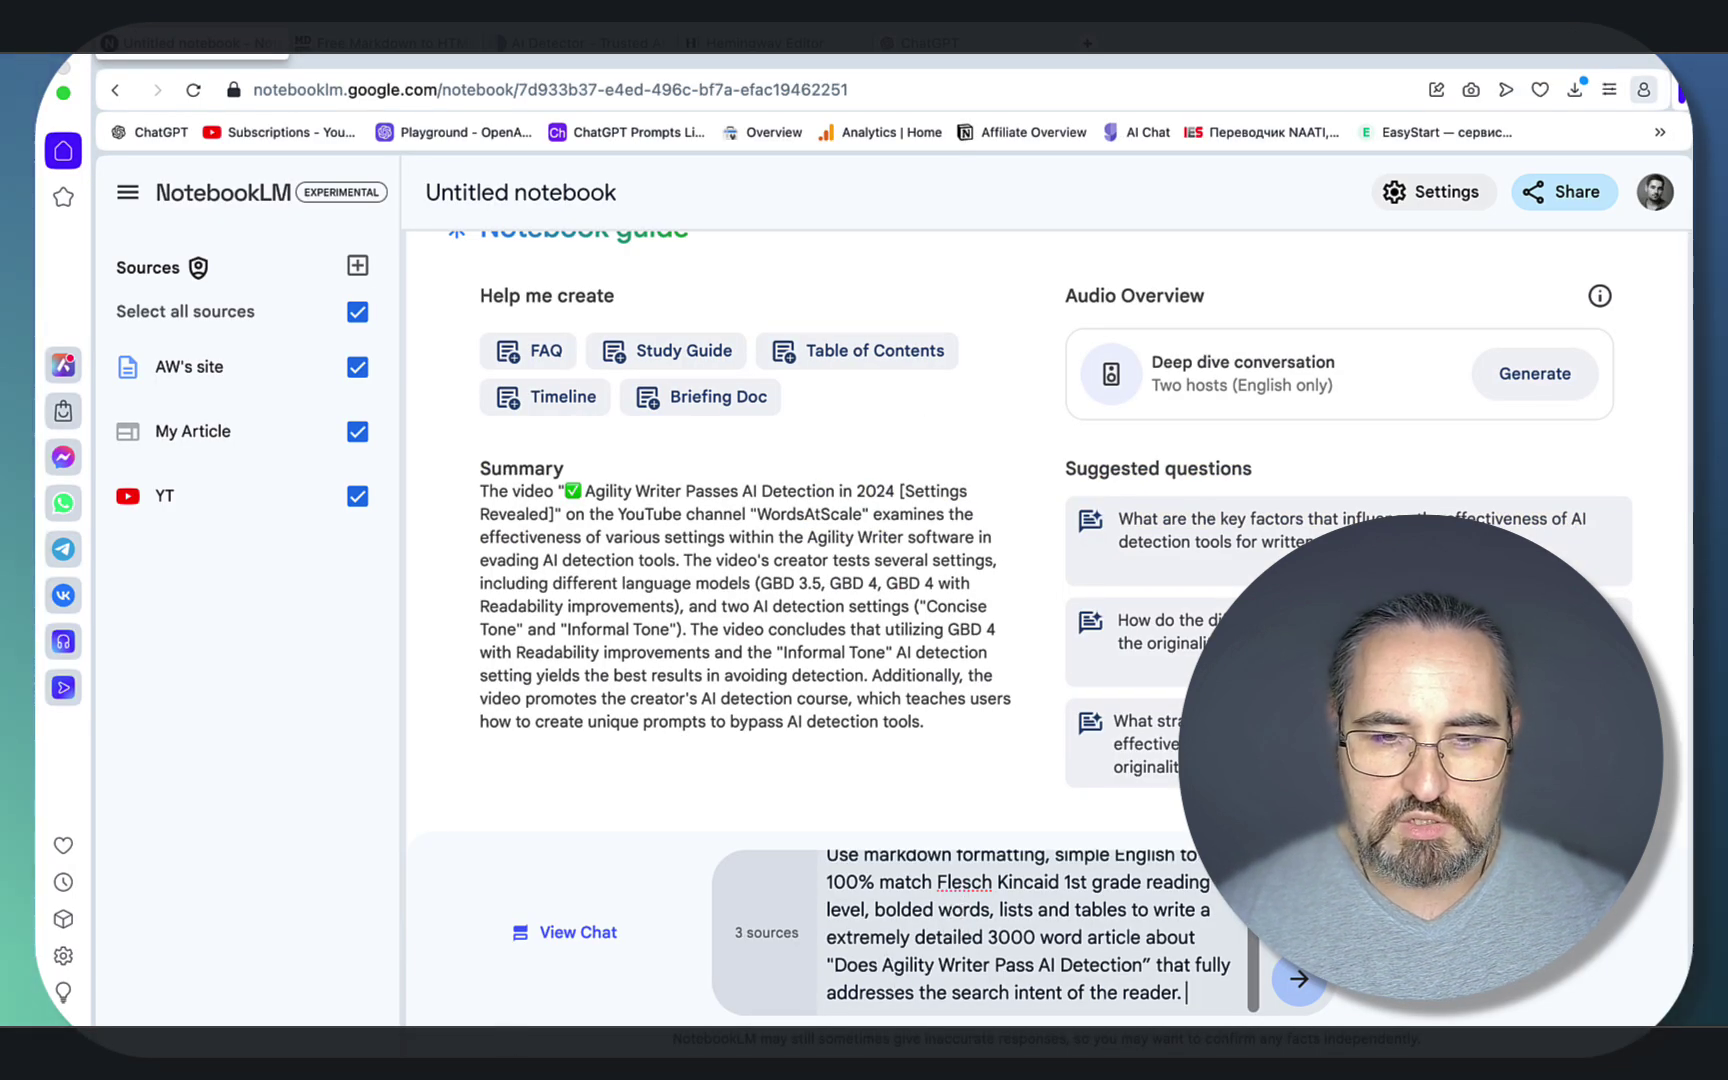
pyautogui.moveTo(447, 1003)
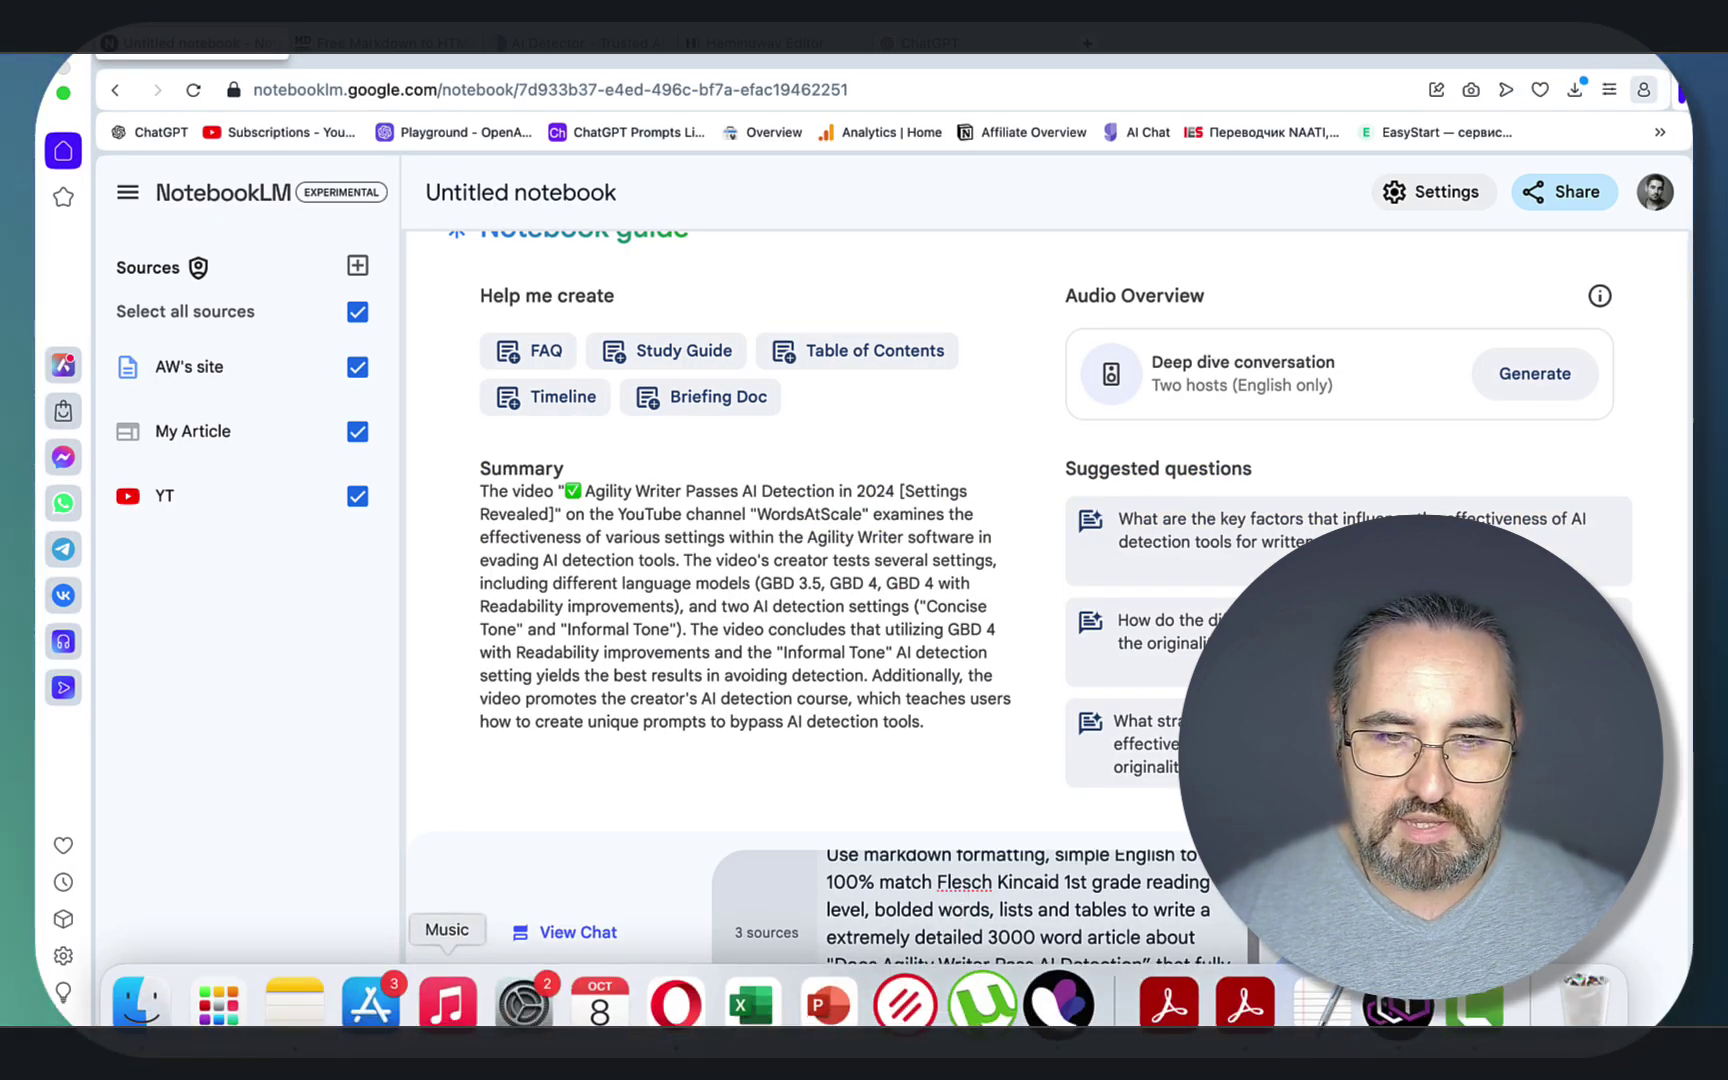
pyautogui.click(295, 1003)
pyautogui.click(787, 644)
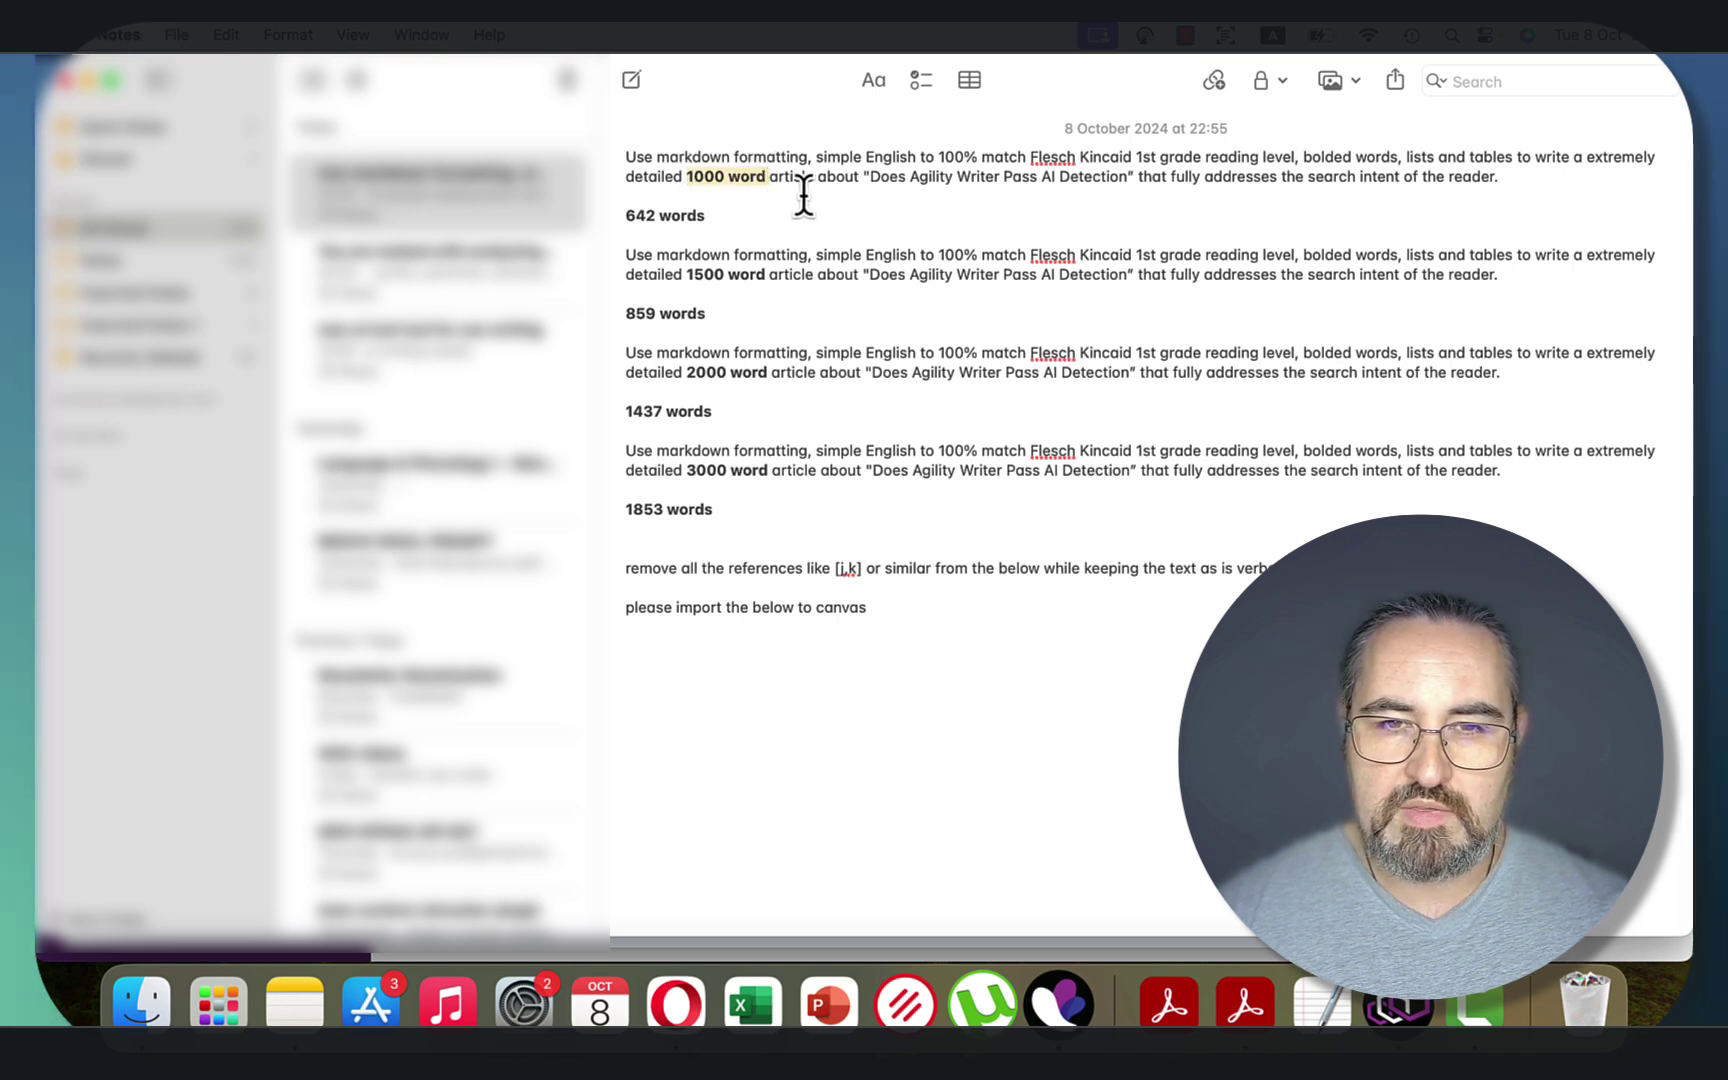
pyautogui.moveTo(625, 216); pyautogui.dragTo(656, 216)
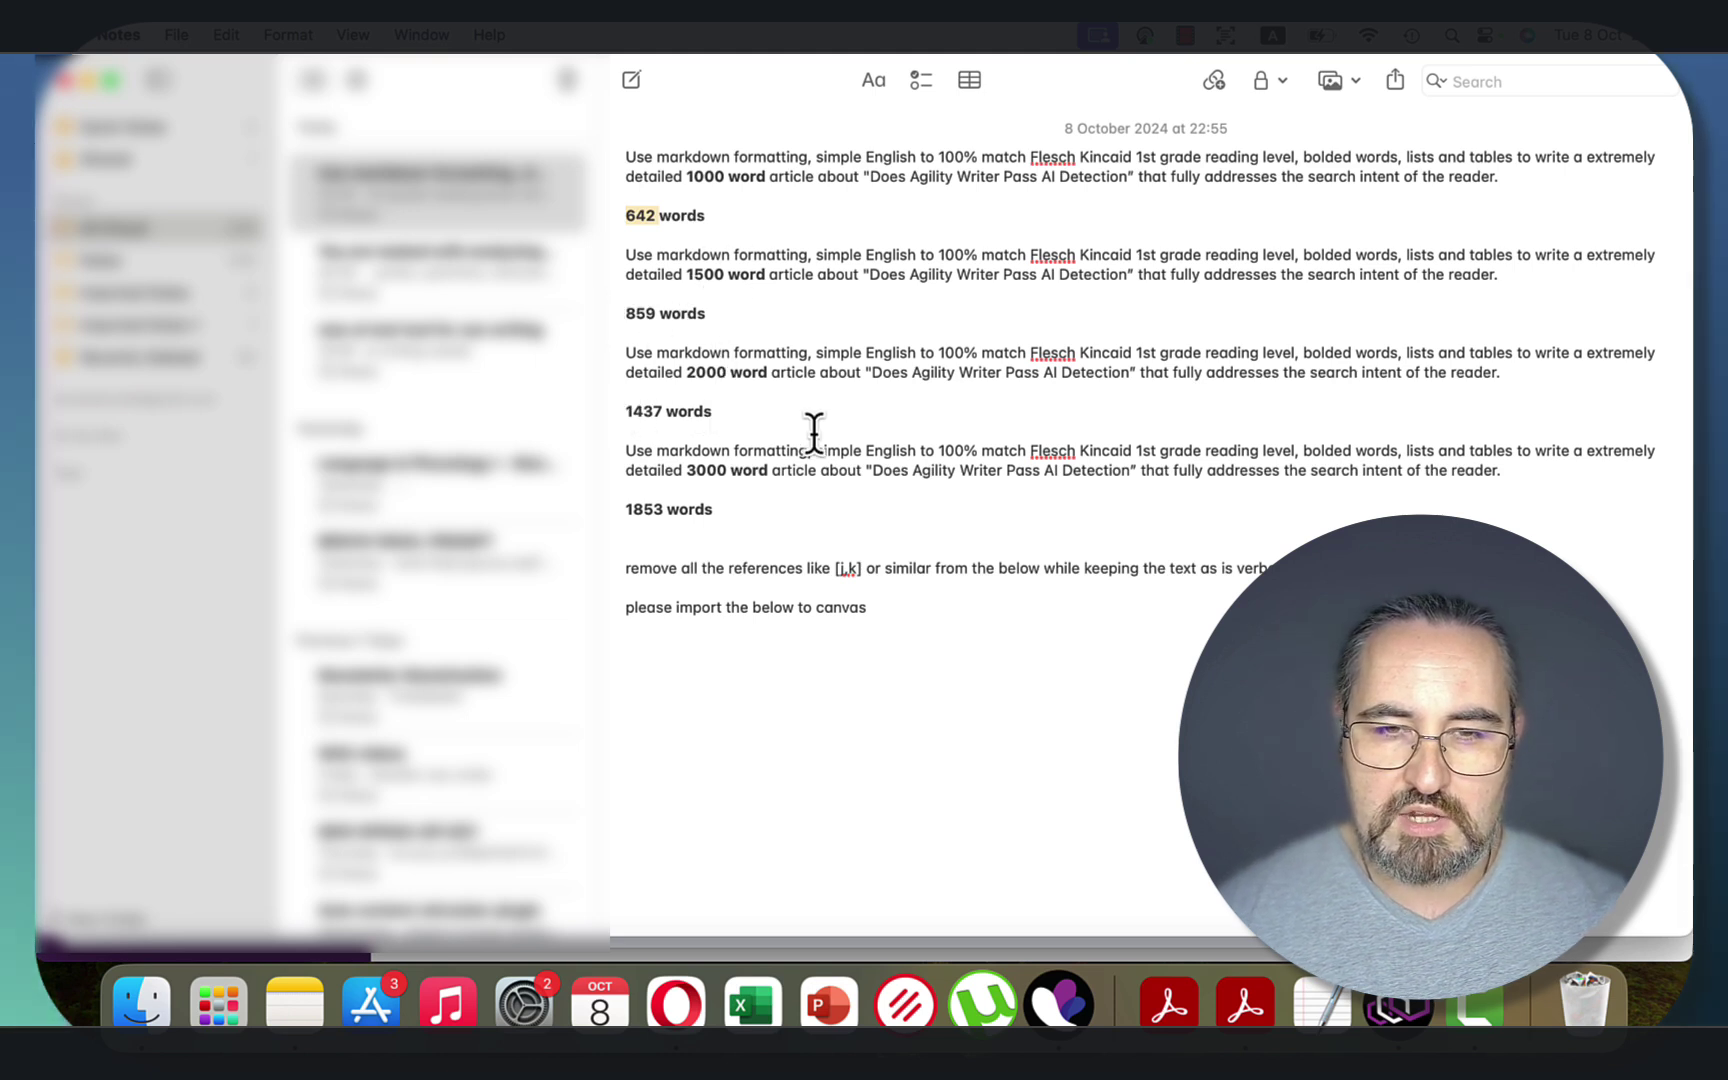
pyautogui.click(737, 506)
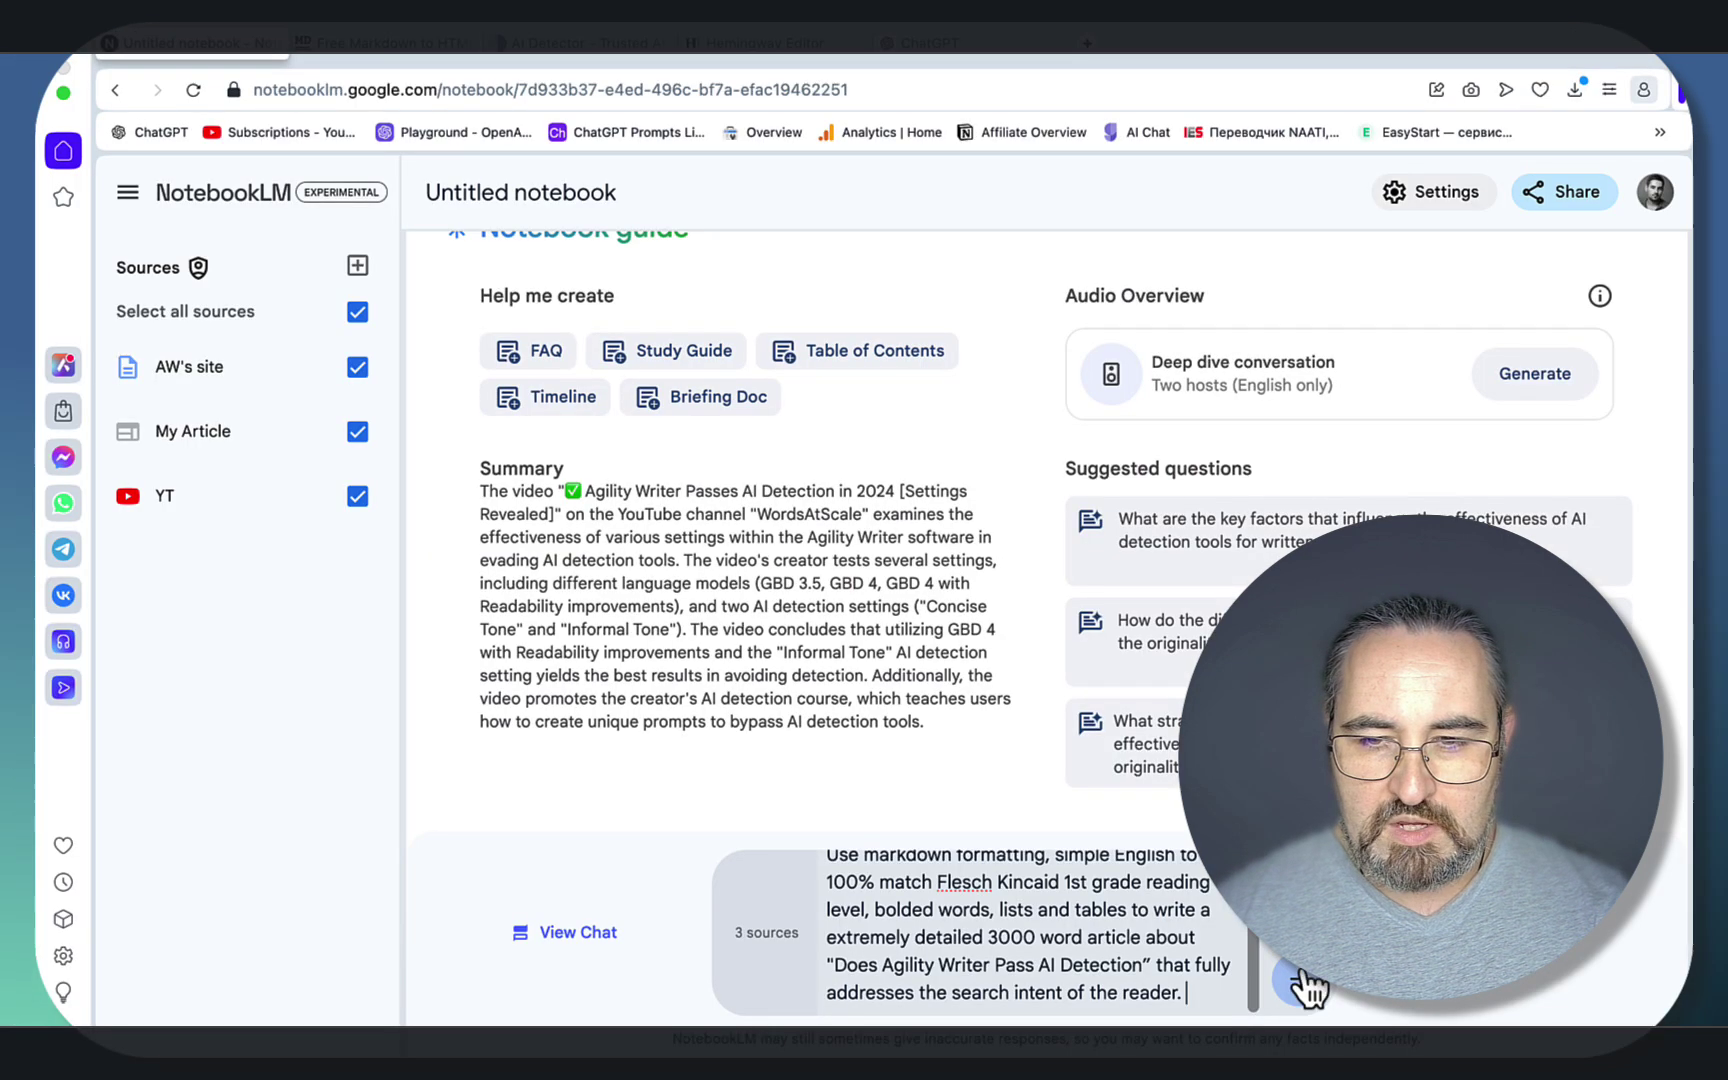
# - Send the 3000-word Agility Writer article prompt in NotebookLM's chat
pyautogui.click(1301, 980)
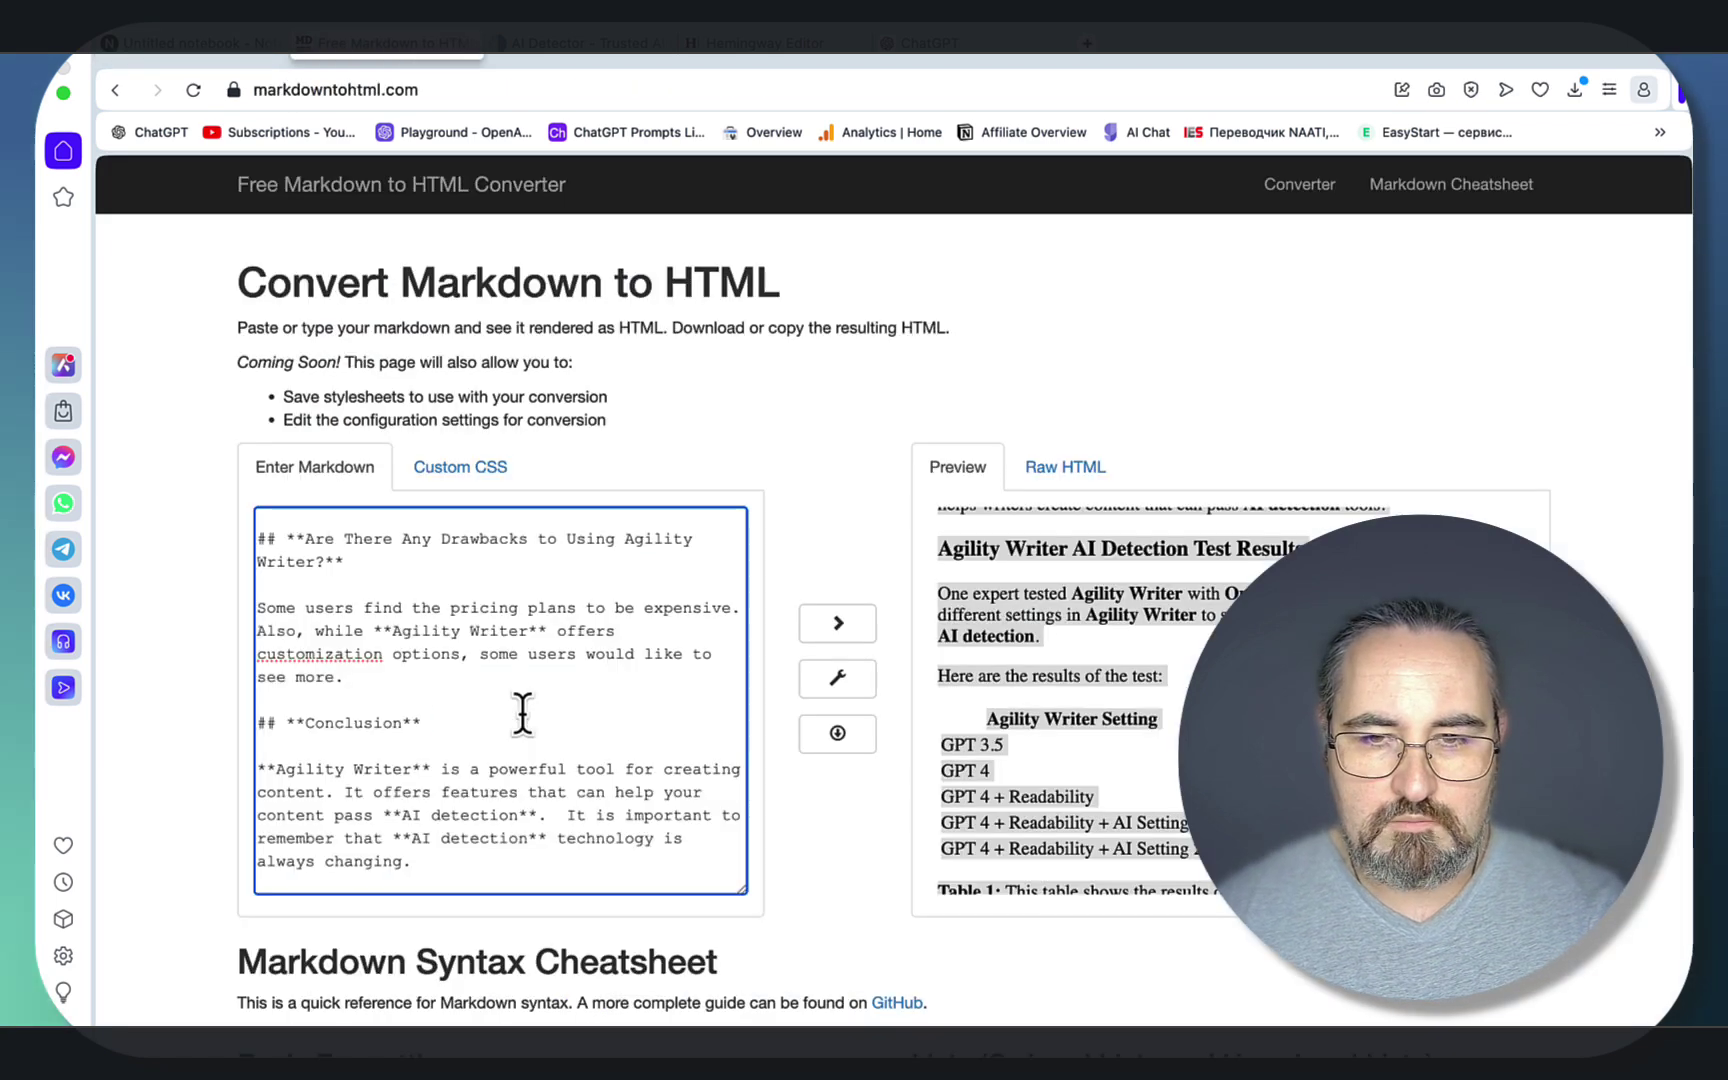
# - Copy the rendered article preview and paste it over Hemingway Editor's text (676 words, Grade 9)
pyautogui.press('super+a')
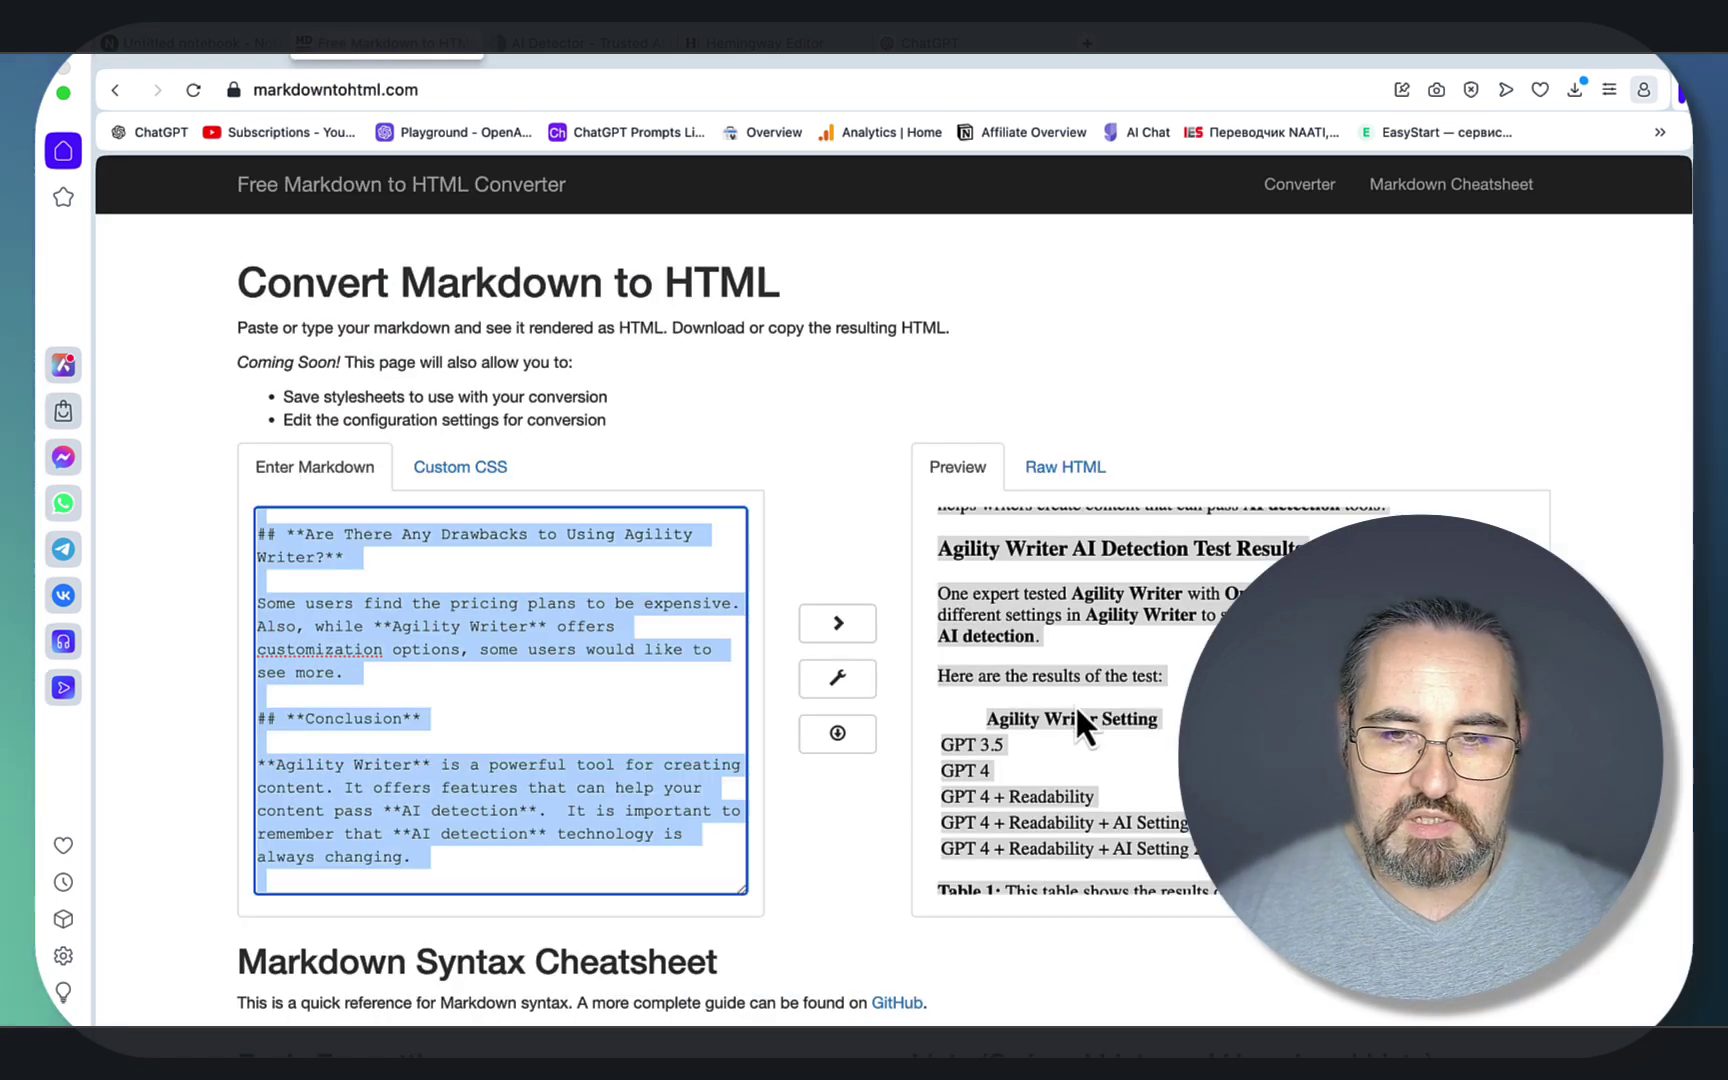
pyautogui.click(1180, 700)
pyautogui.press('super+a')
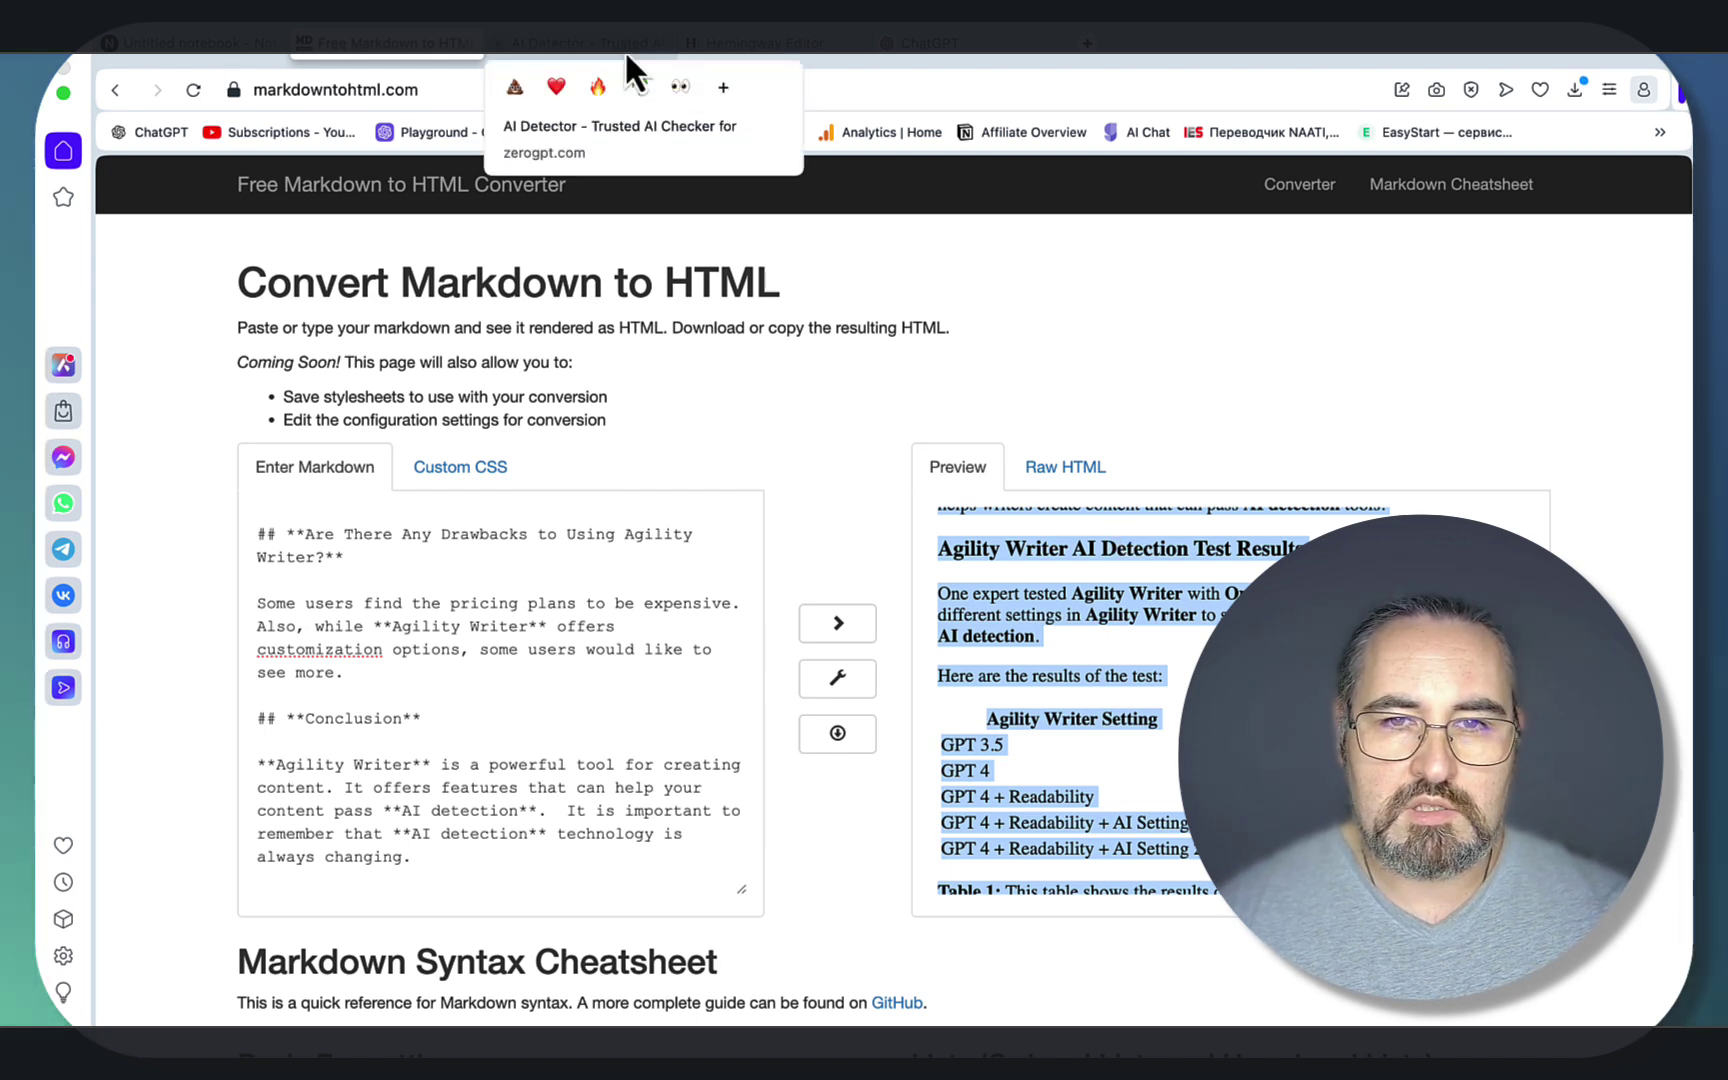
pyautogui.click(755, 50)
pyautogui.press('super+a')
pyautogui.press('super+v')
# - Review the article's Grade 9 readability in Hemingway, then view ZeroGPT's 23.52% AI rating
pyautogui.scroll(5, 1548, 530)
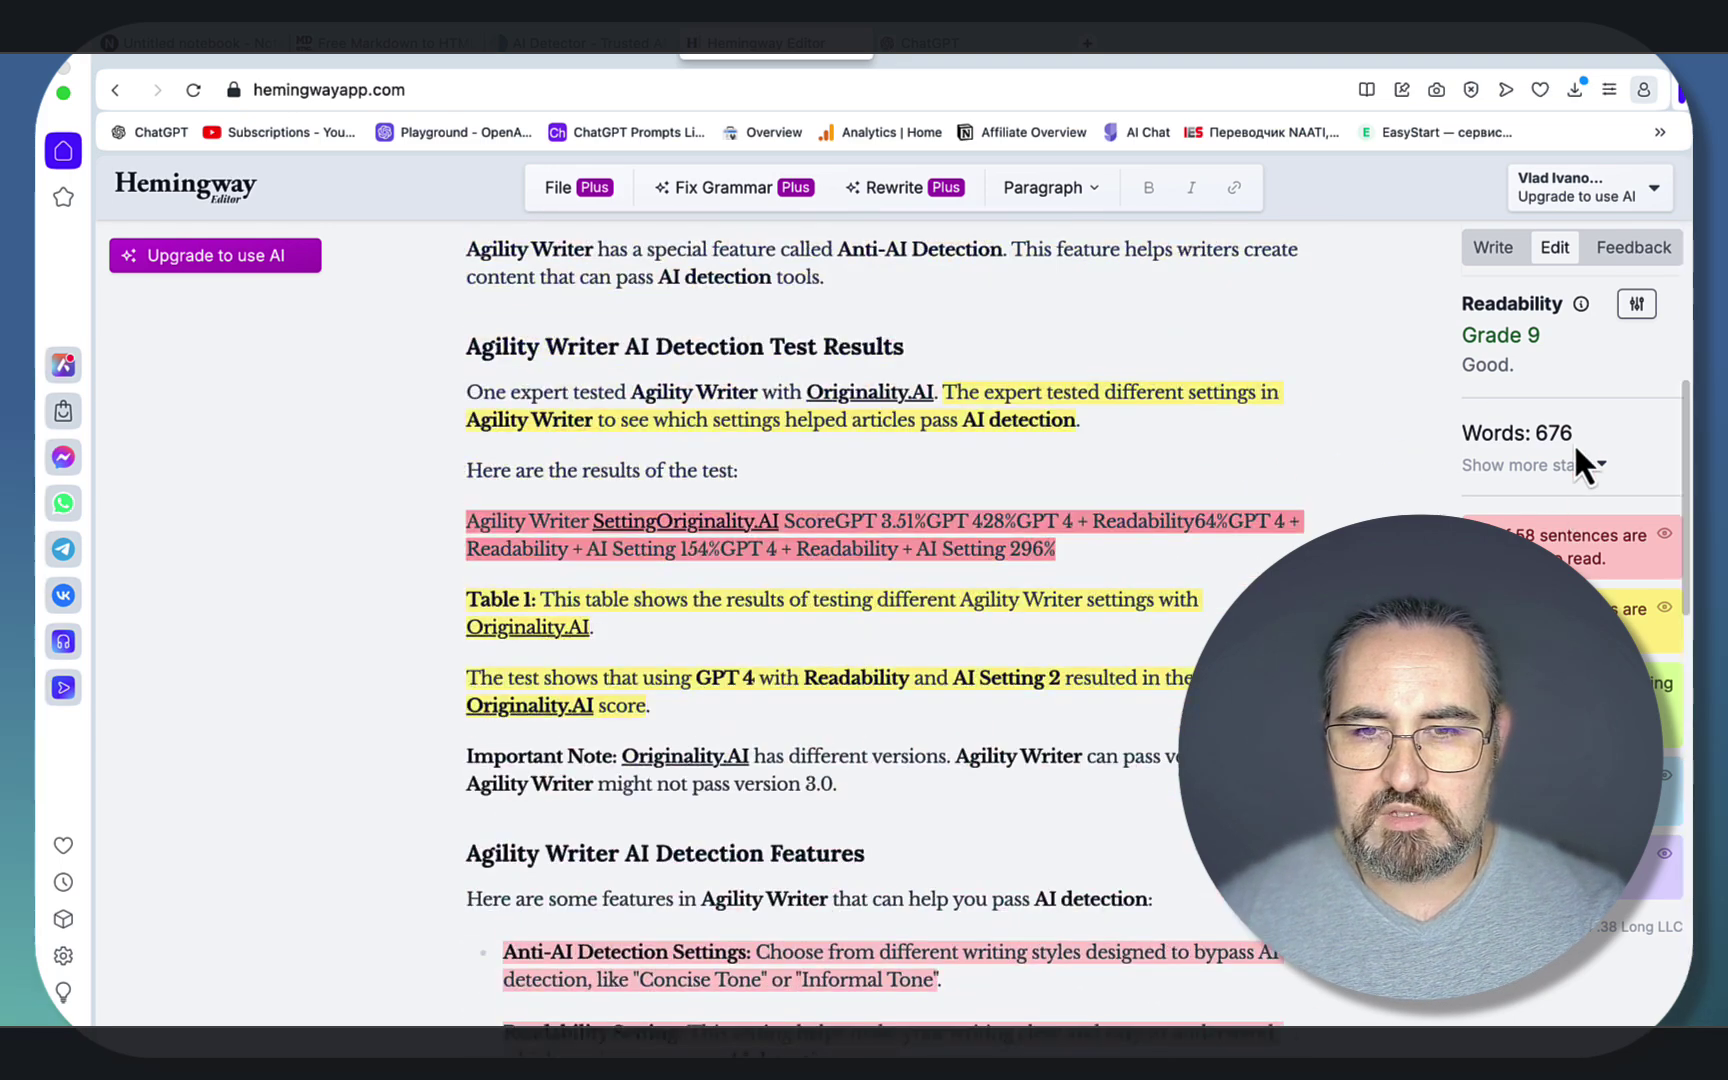
pyautogui.scroll(10, 1099, 598)
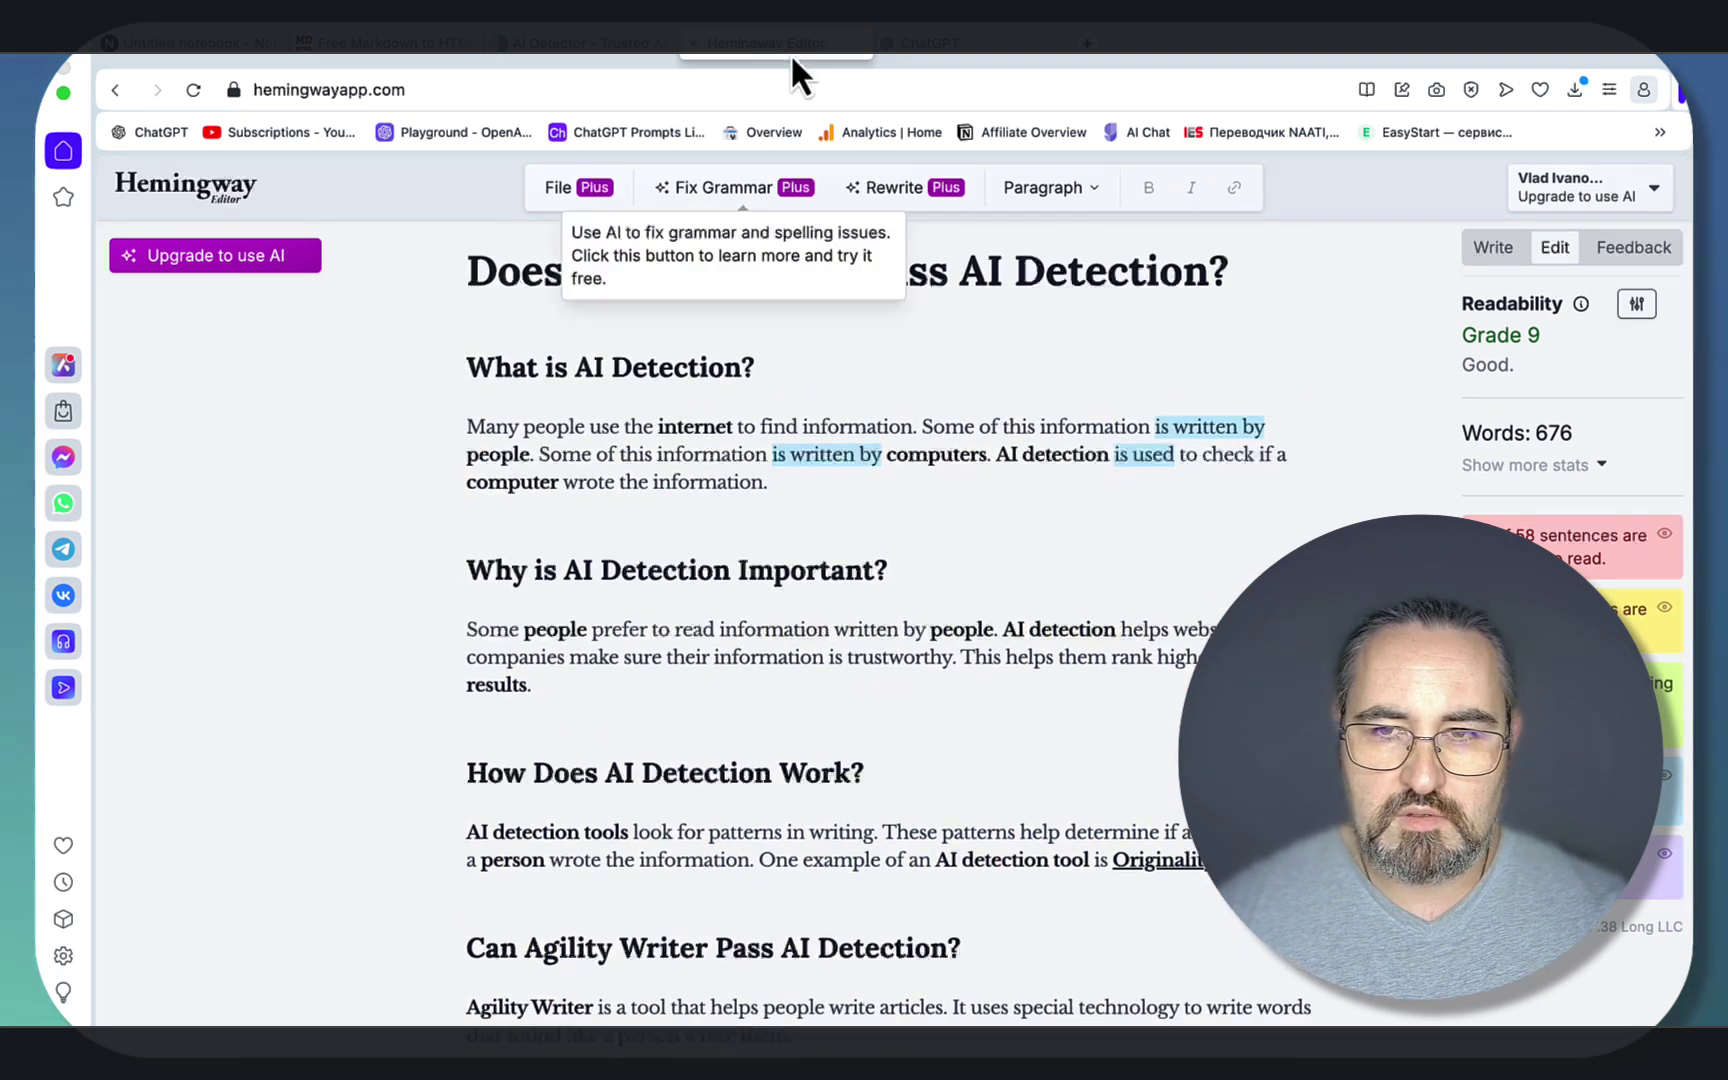
pyautogui.click(582, 47)
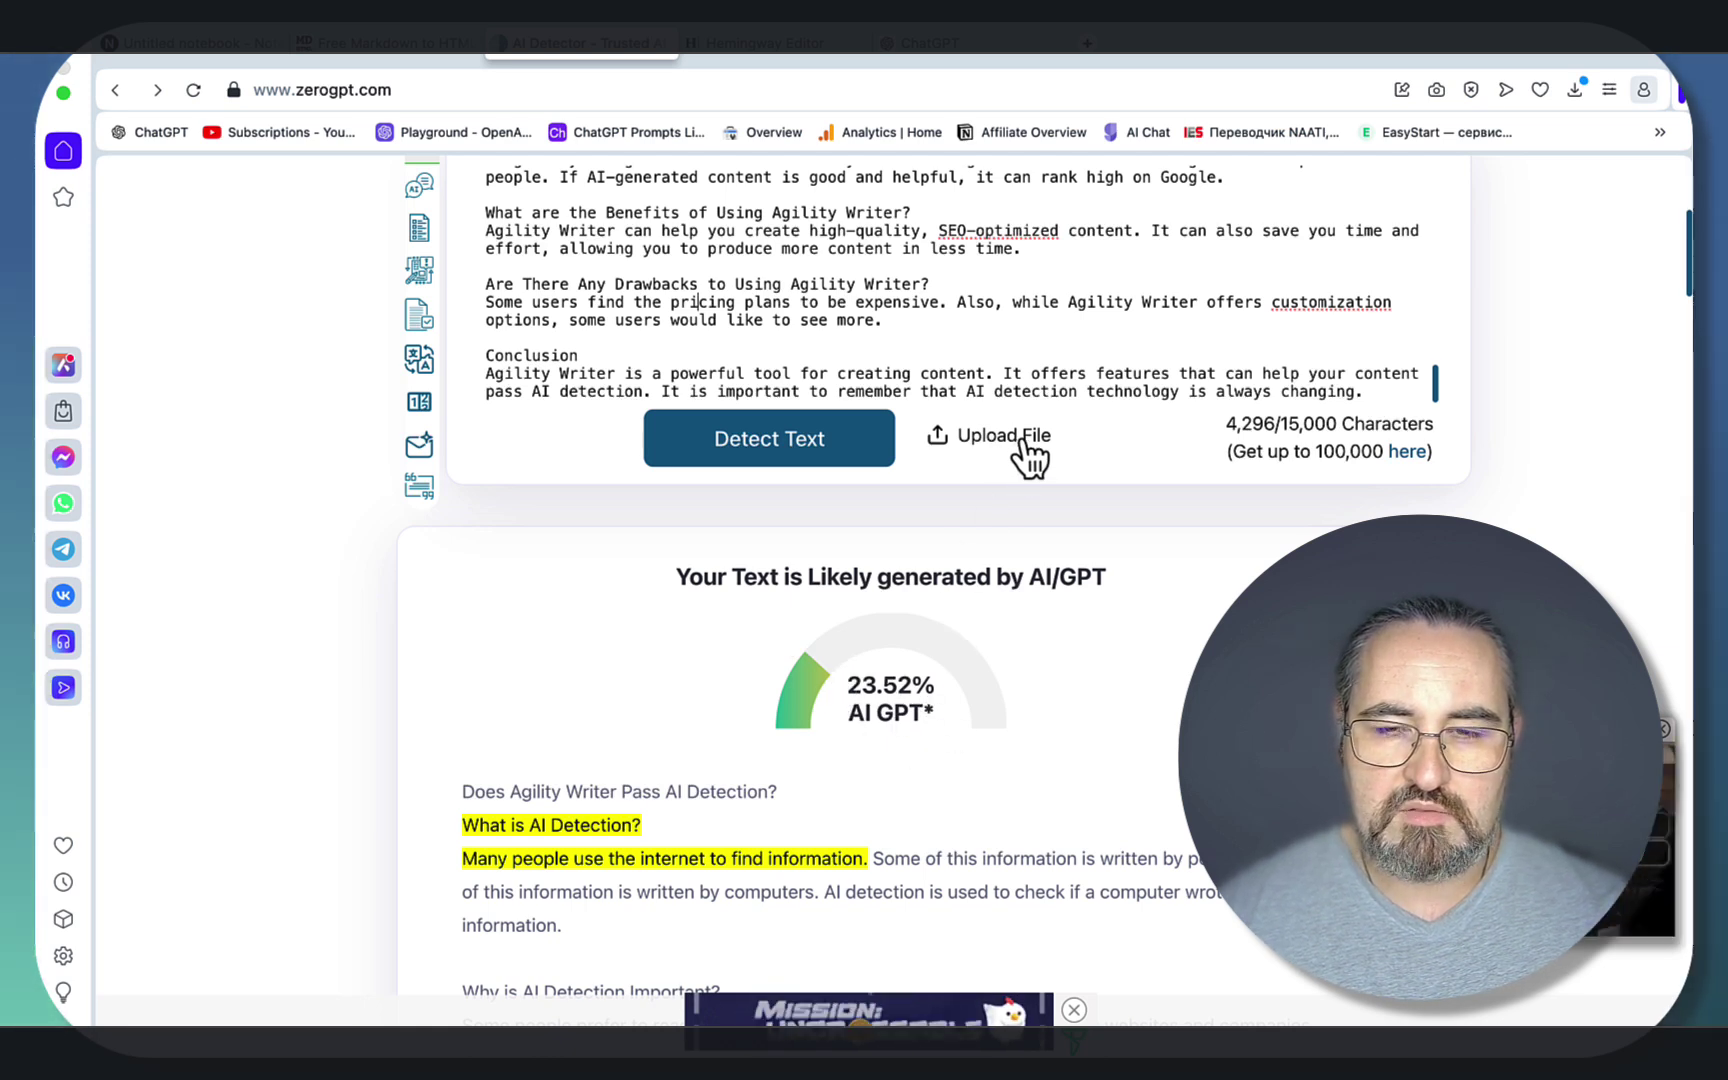
# - Start a new ChatGPT chat and paste the converter's Markdown article into the message box
pyautogui.click(935, 44)
pyautogui.click(544, 184)
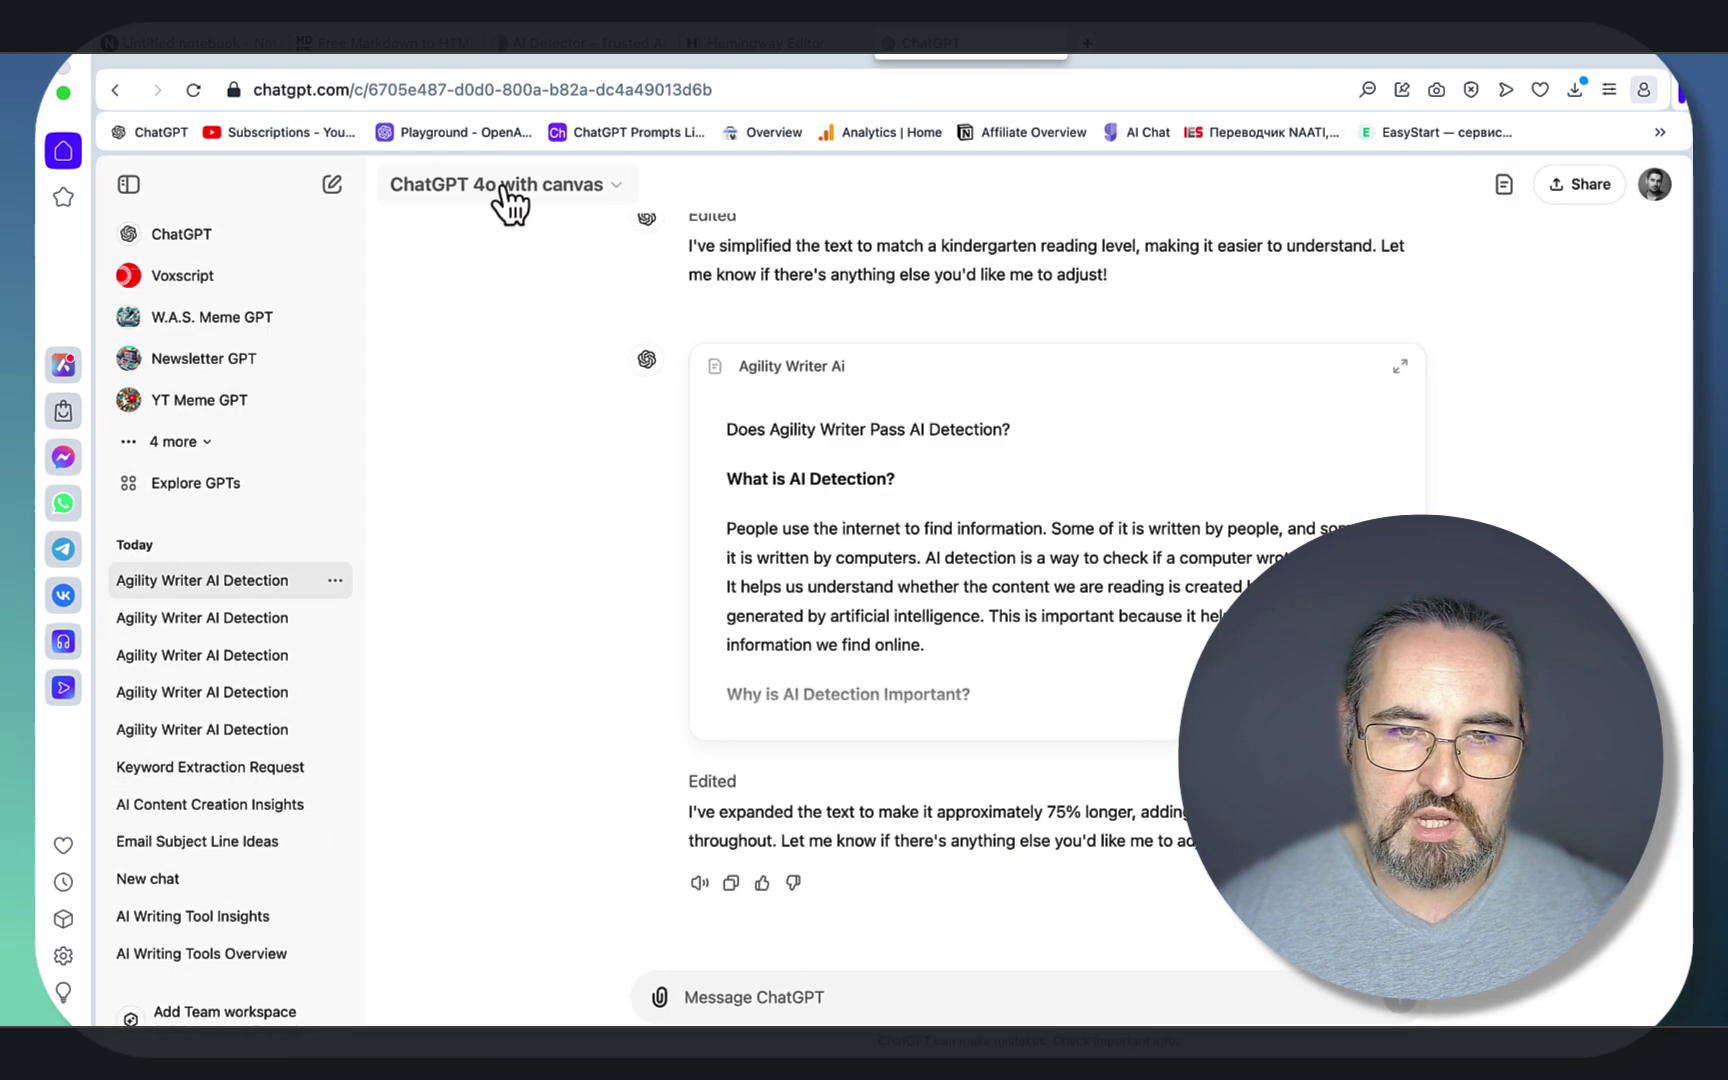
pyautogui.click(332, 184)
pyautogui.press('super+2')
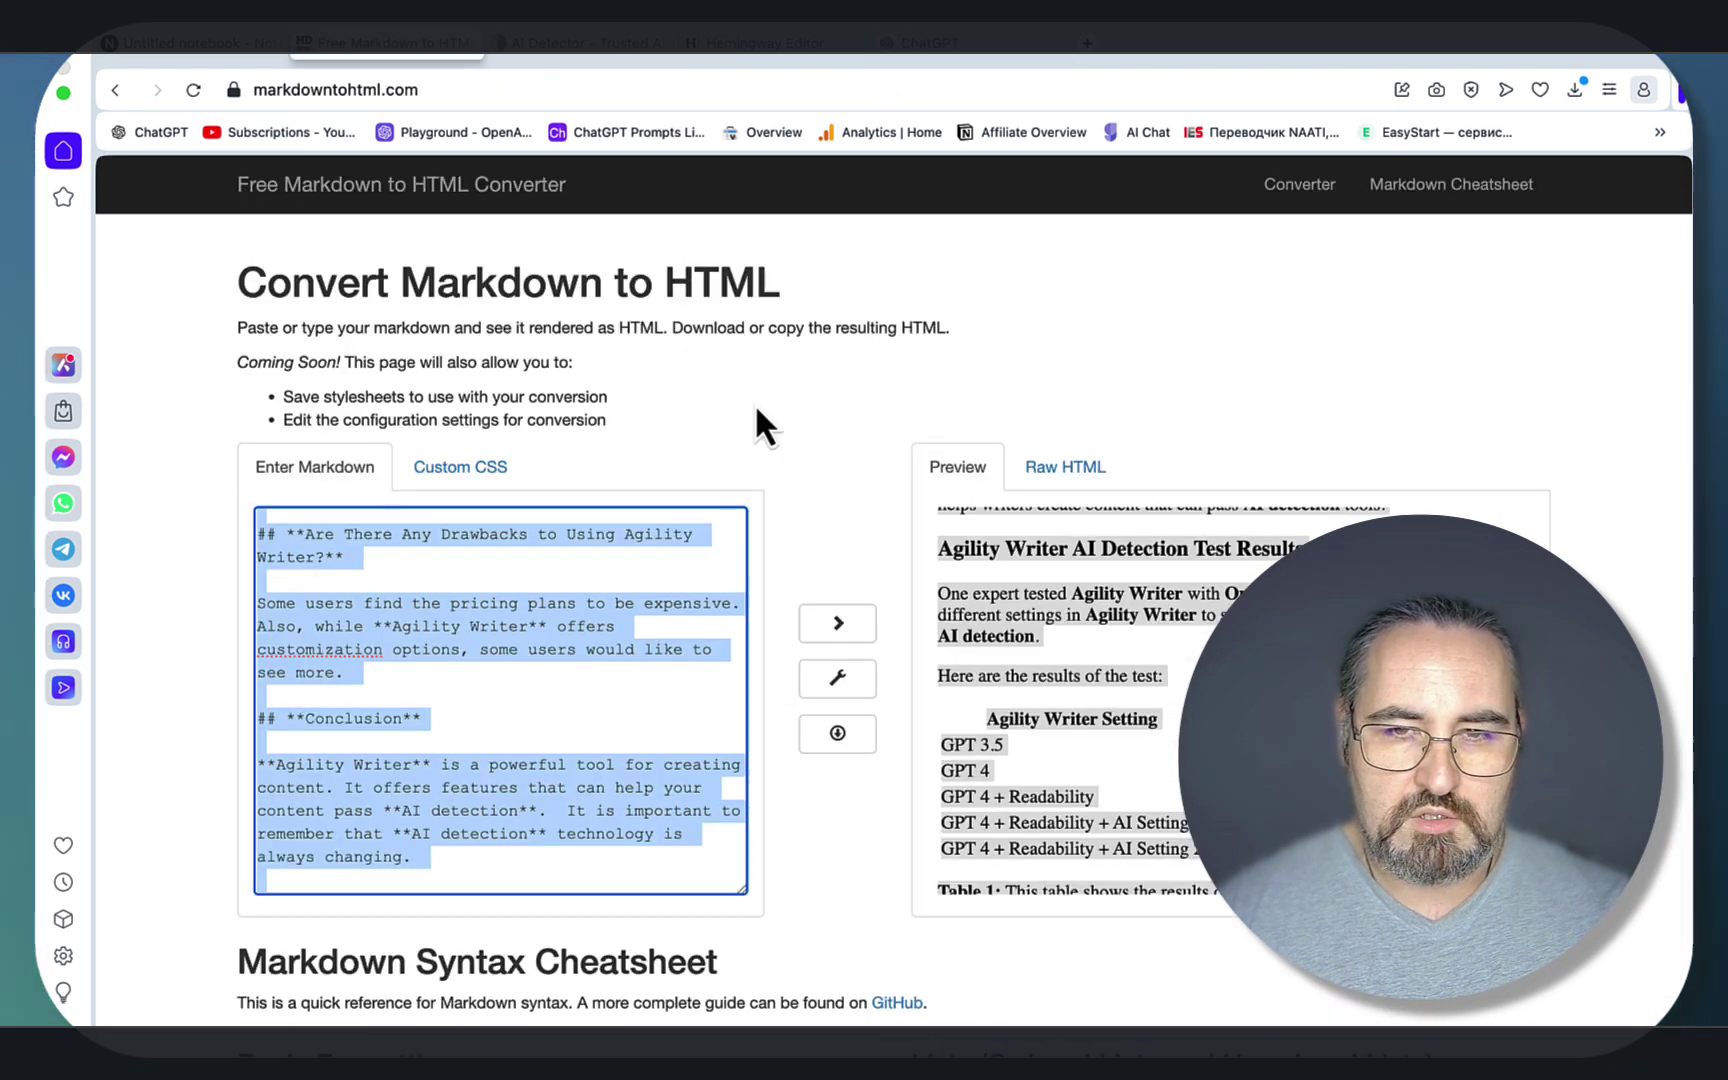
pyautogui.click(957, 54)
pyautogui.press('super+v')
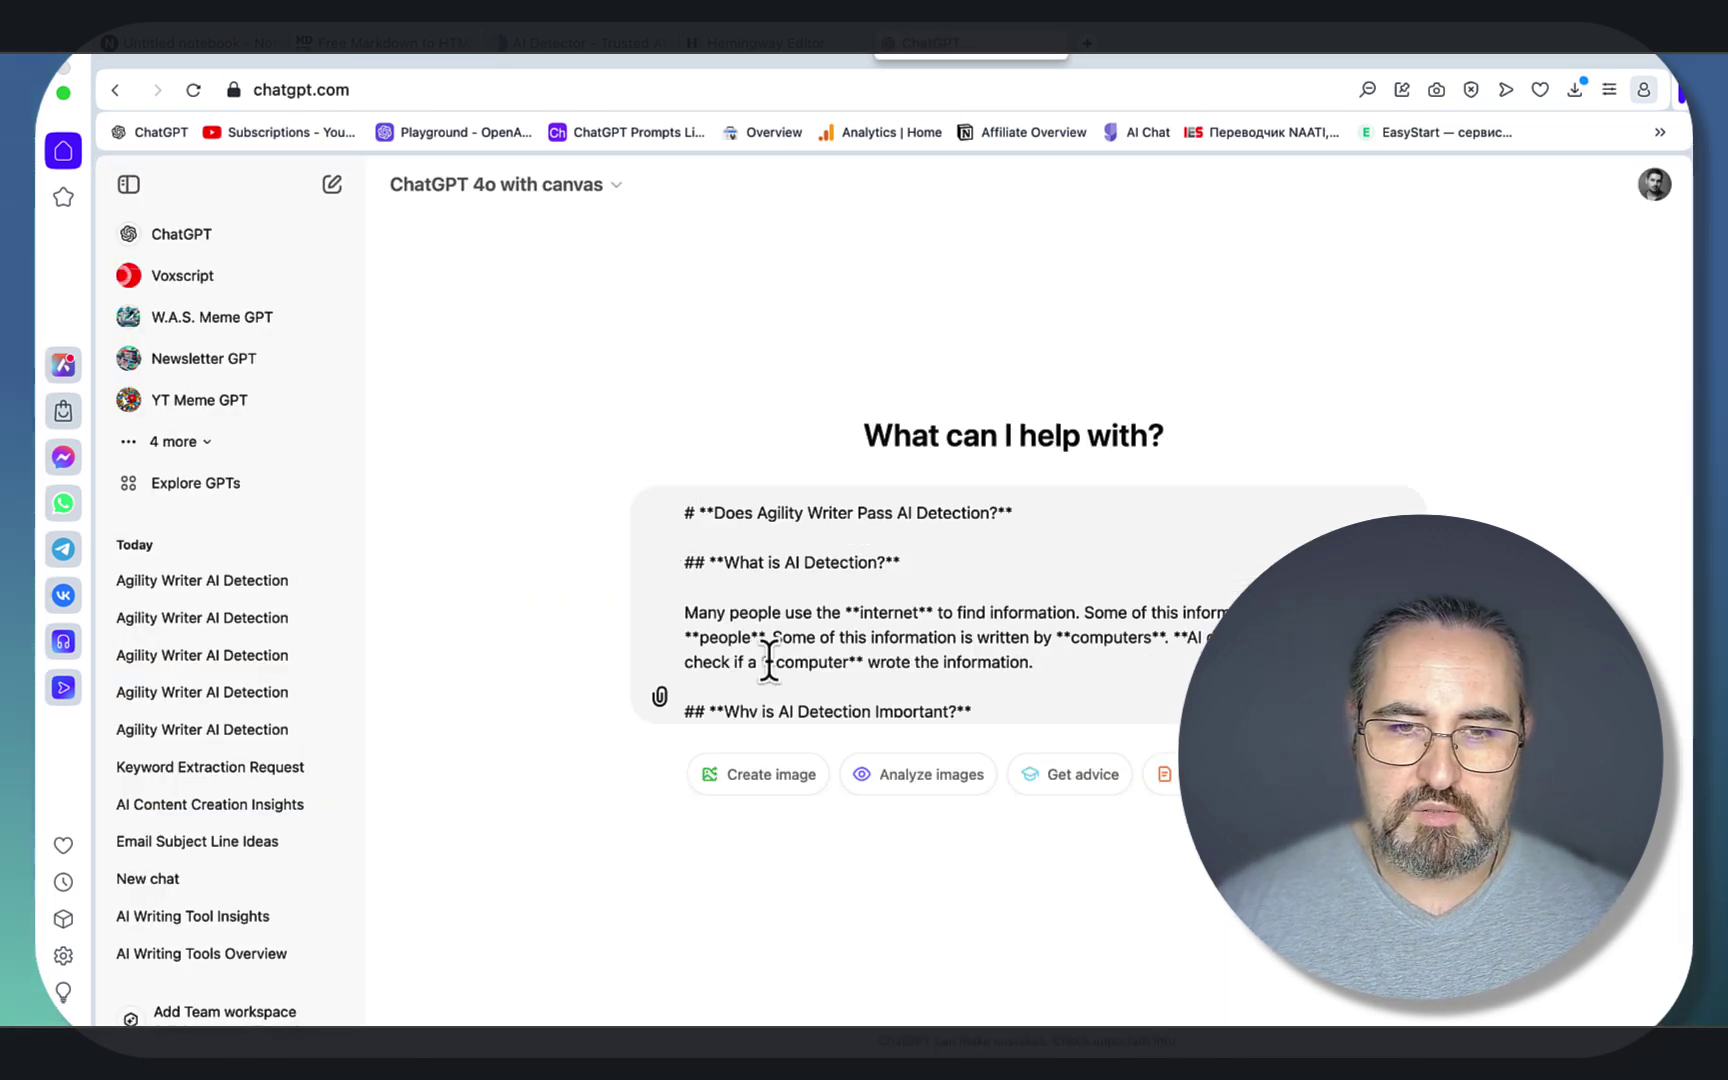
# - Prefix the Markdown with 'please import the below to canvas:', send it, and review the resulting canvas
pyautogui.hotkey('shift', 'Return')
pyautogui.hotkey('shift', 'Return')
pyautogui.hotkey('shift', 'Return')
pyautogui.press('Up')
pyautogui.press('Up')
pyautogui.press('Up')
pyautogui.write('please import the below to canvas')
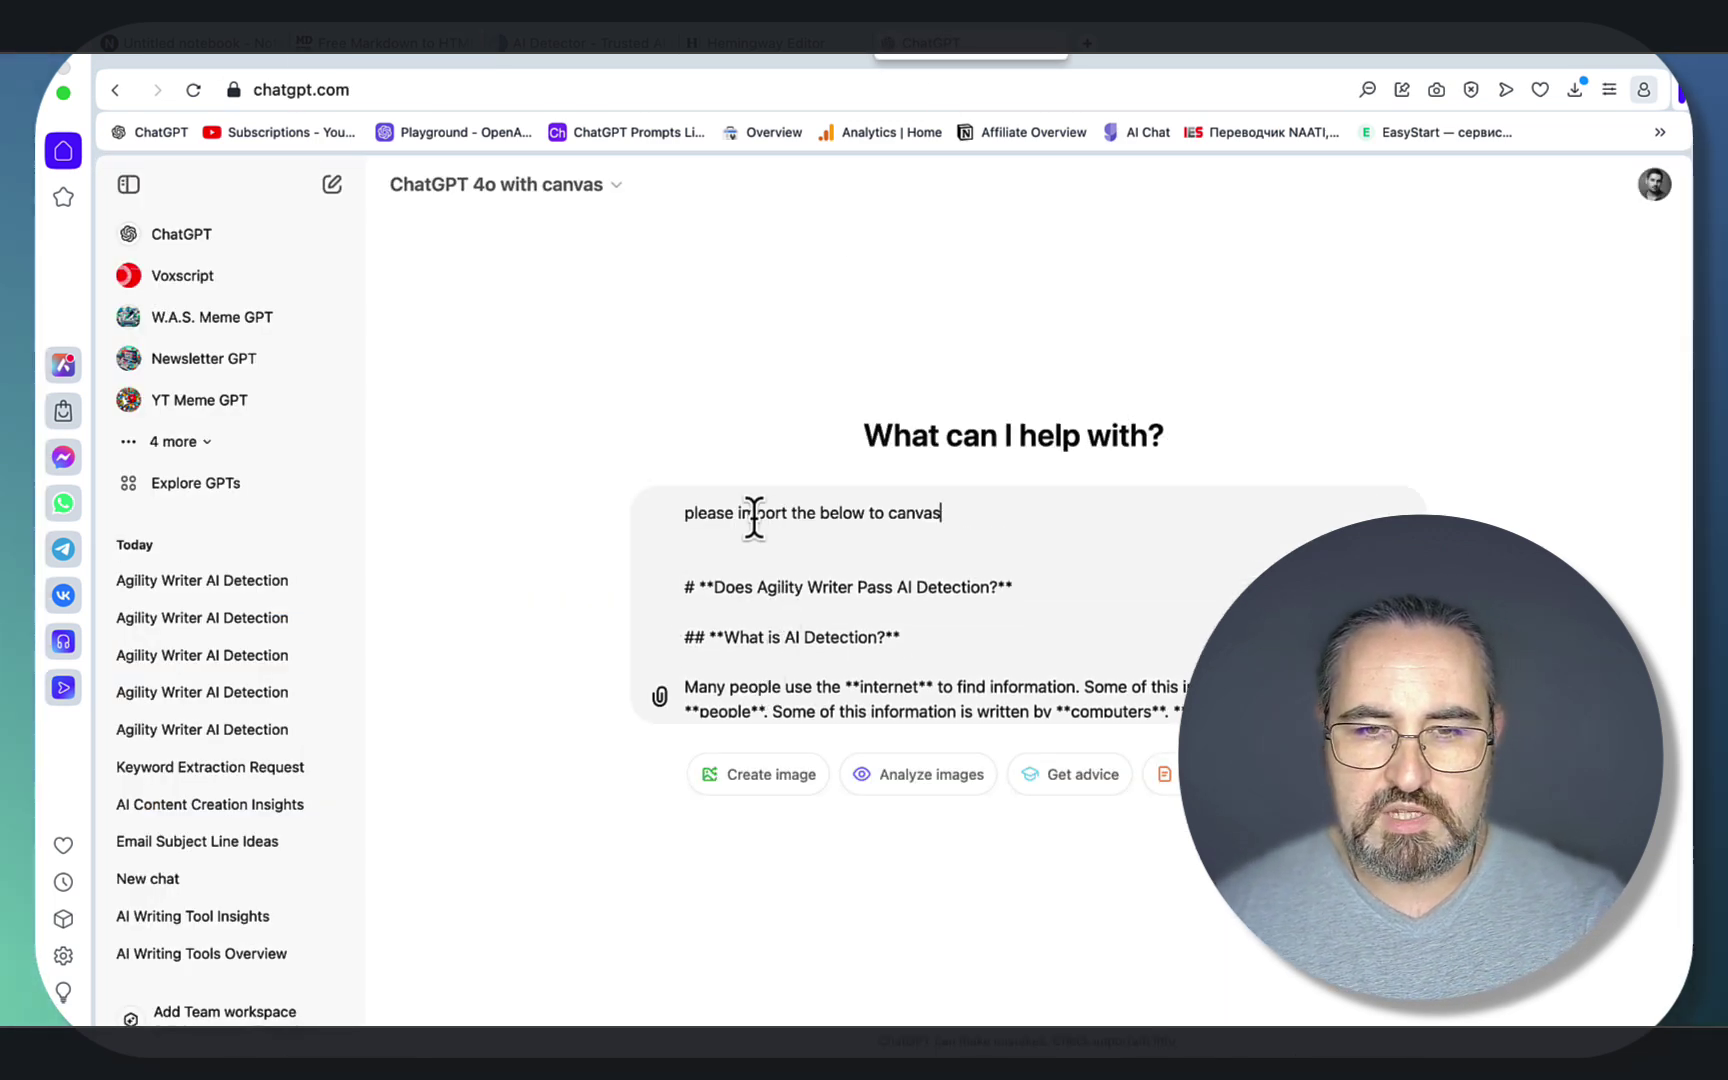
pyautogui.write(':')
pyautogui.press('Return')
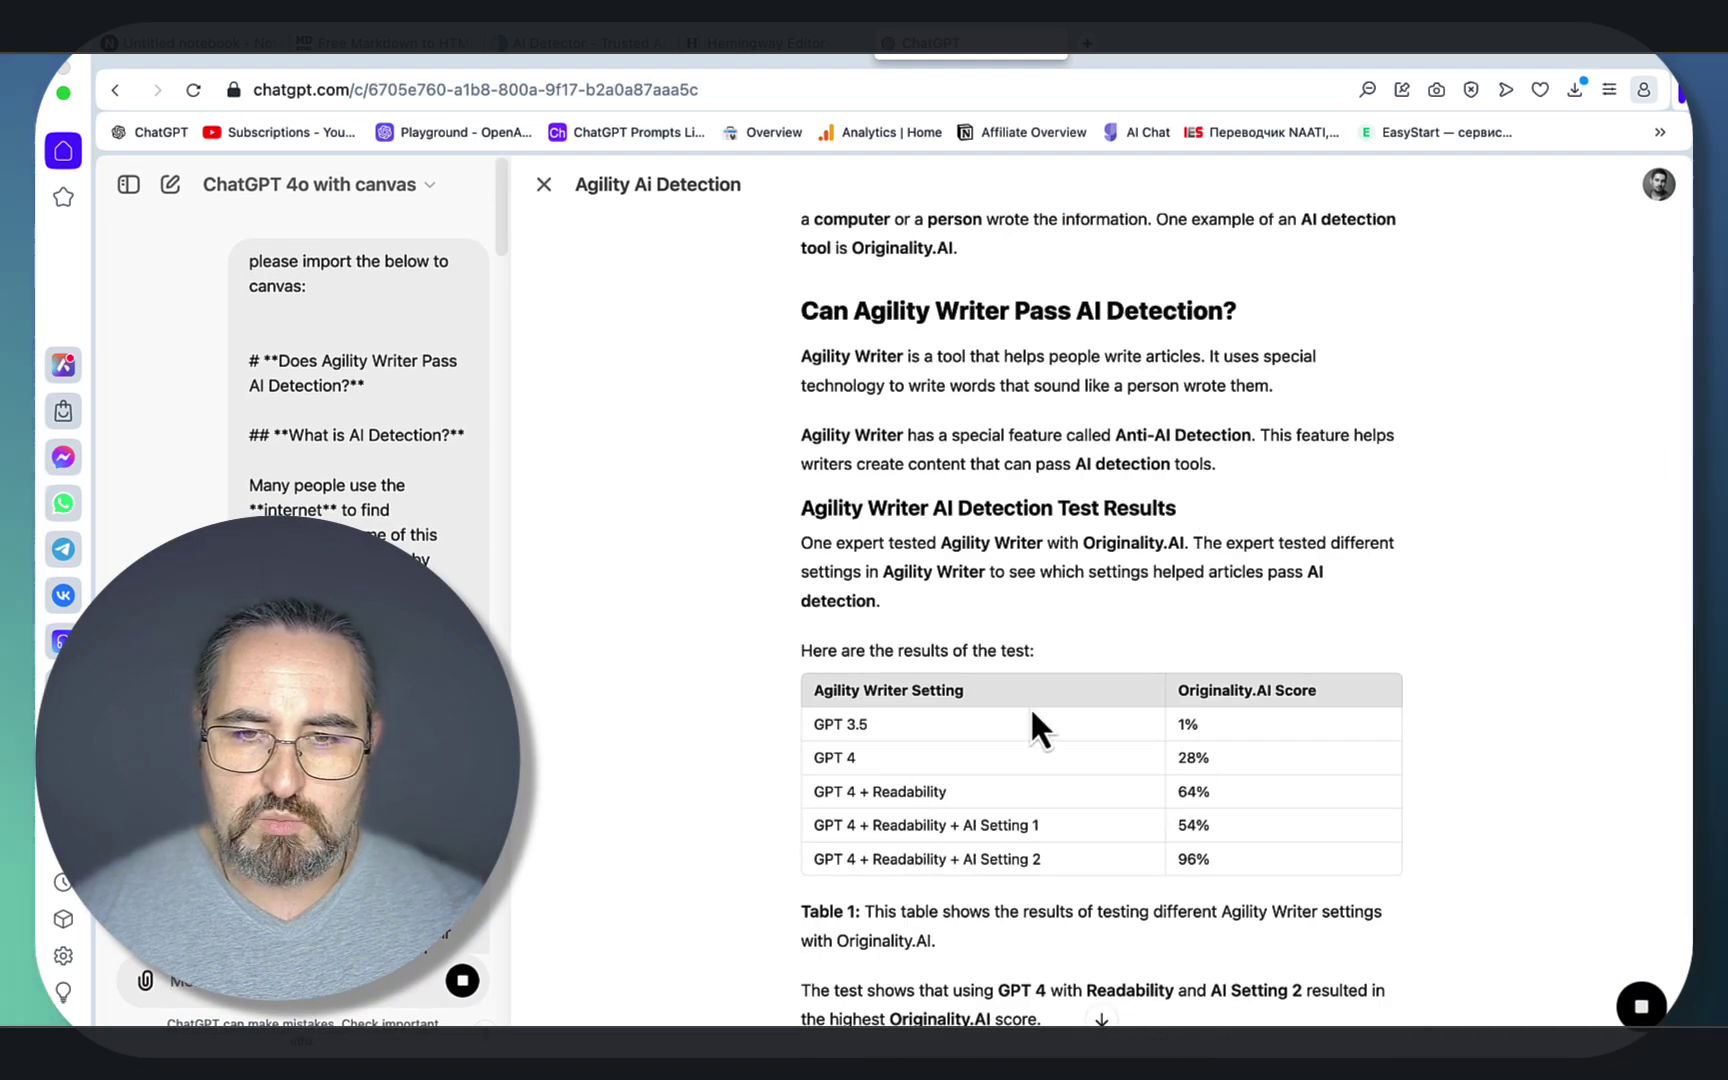
pyautogui.scroll(-5, 1290, 680)
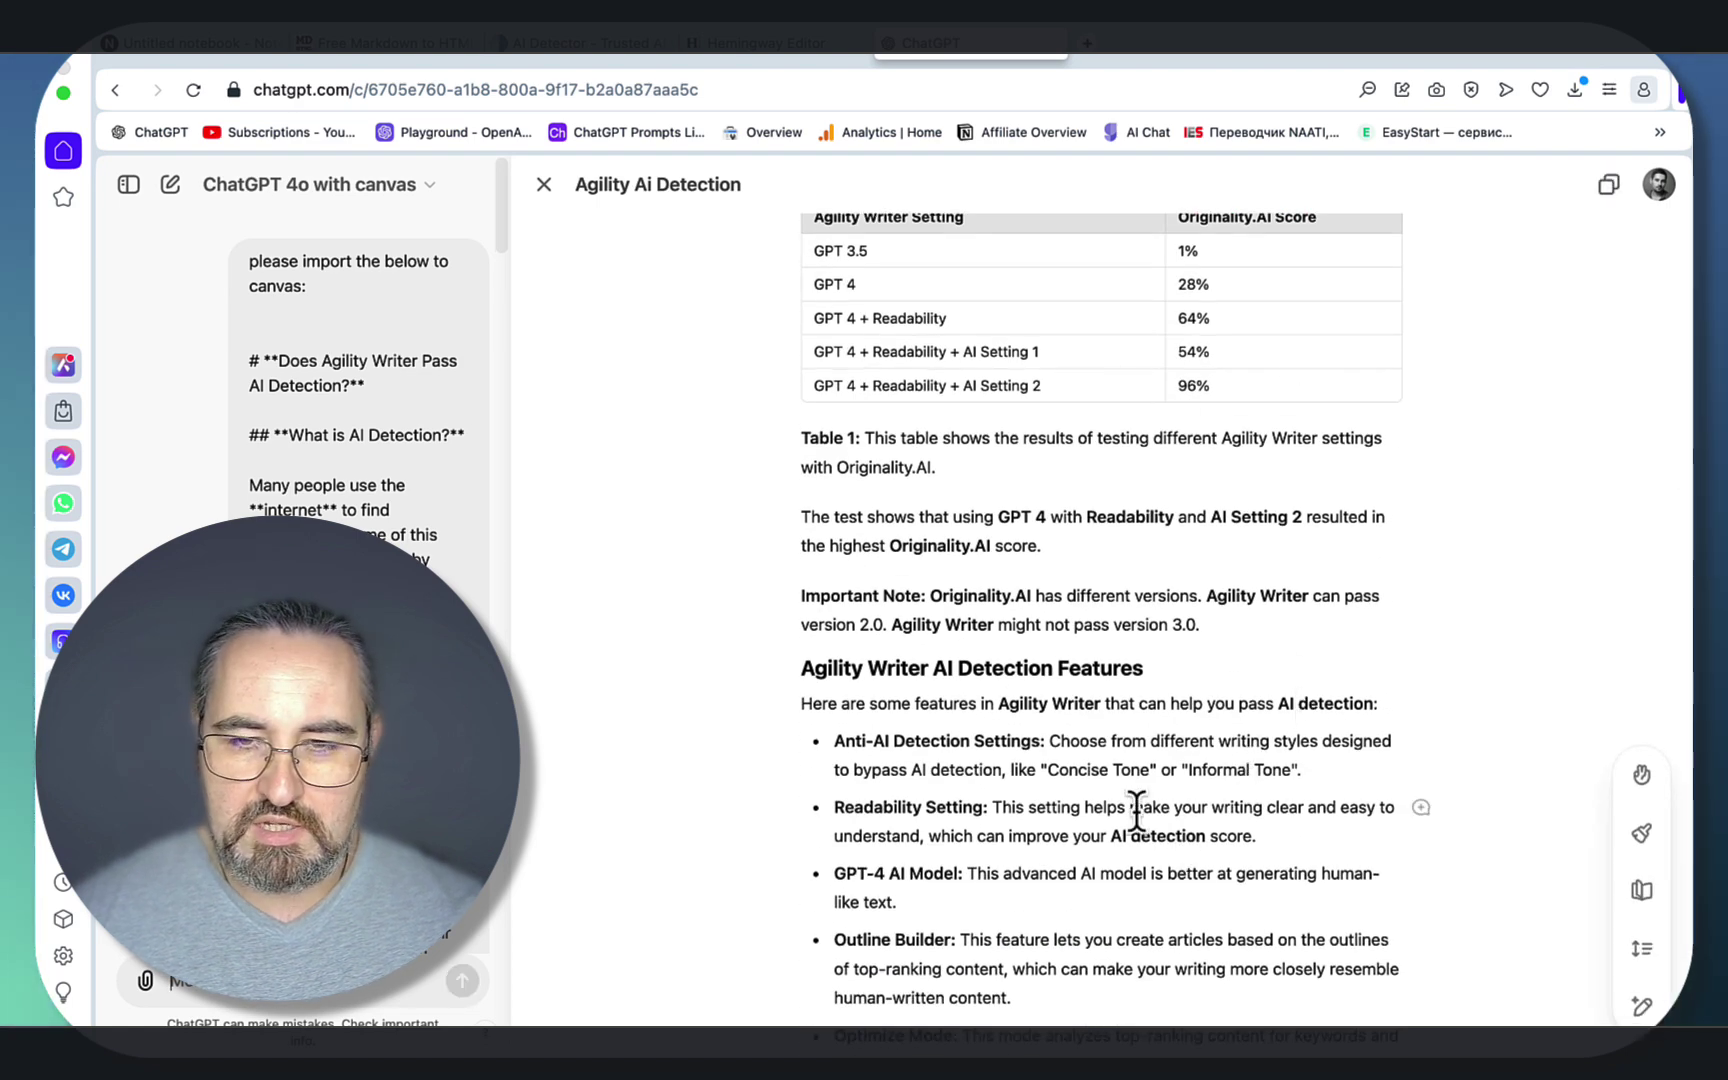
pyautogui.scroll(-15, 1137, 812)
pyautogui.scroll(20, 1053, 757)
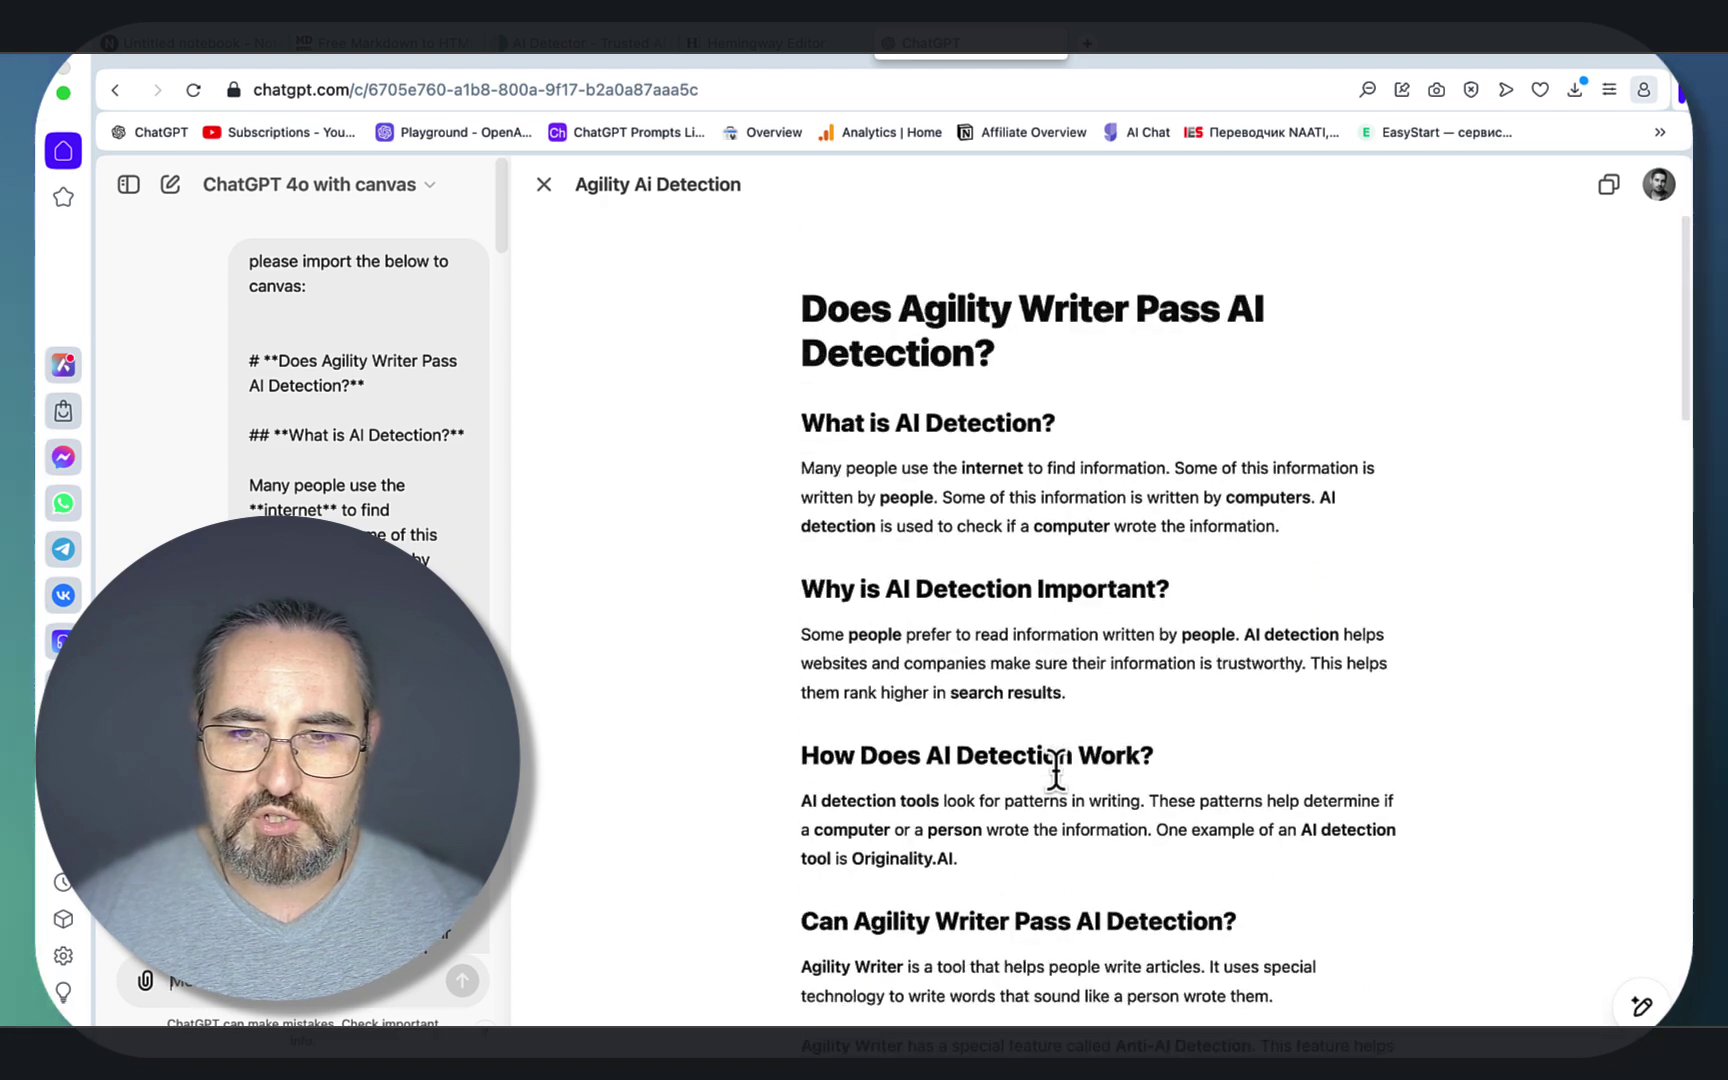
pyautogui.scroll(-20, 1056, 770)
pyautogui.scroll(-1, 1056, 770)
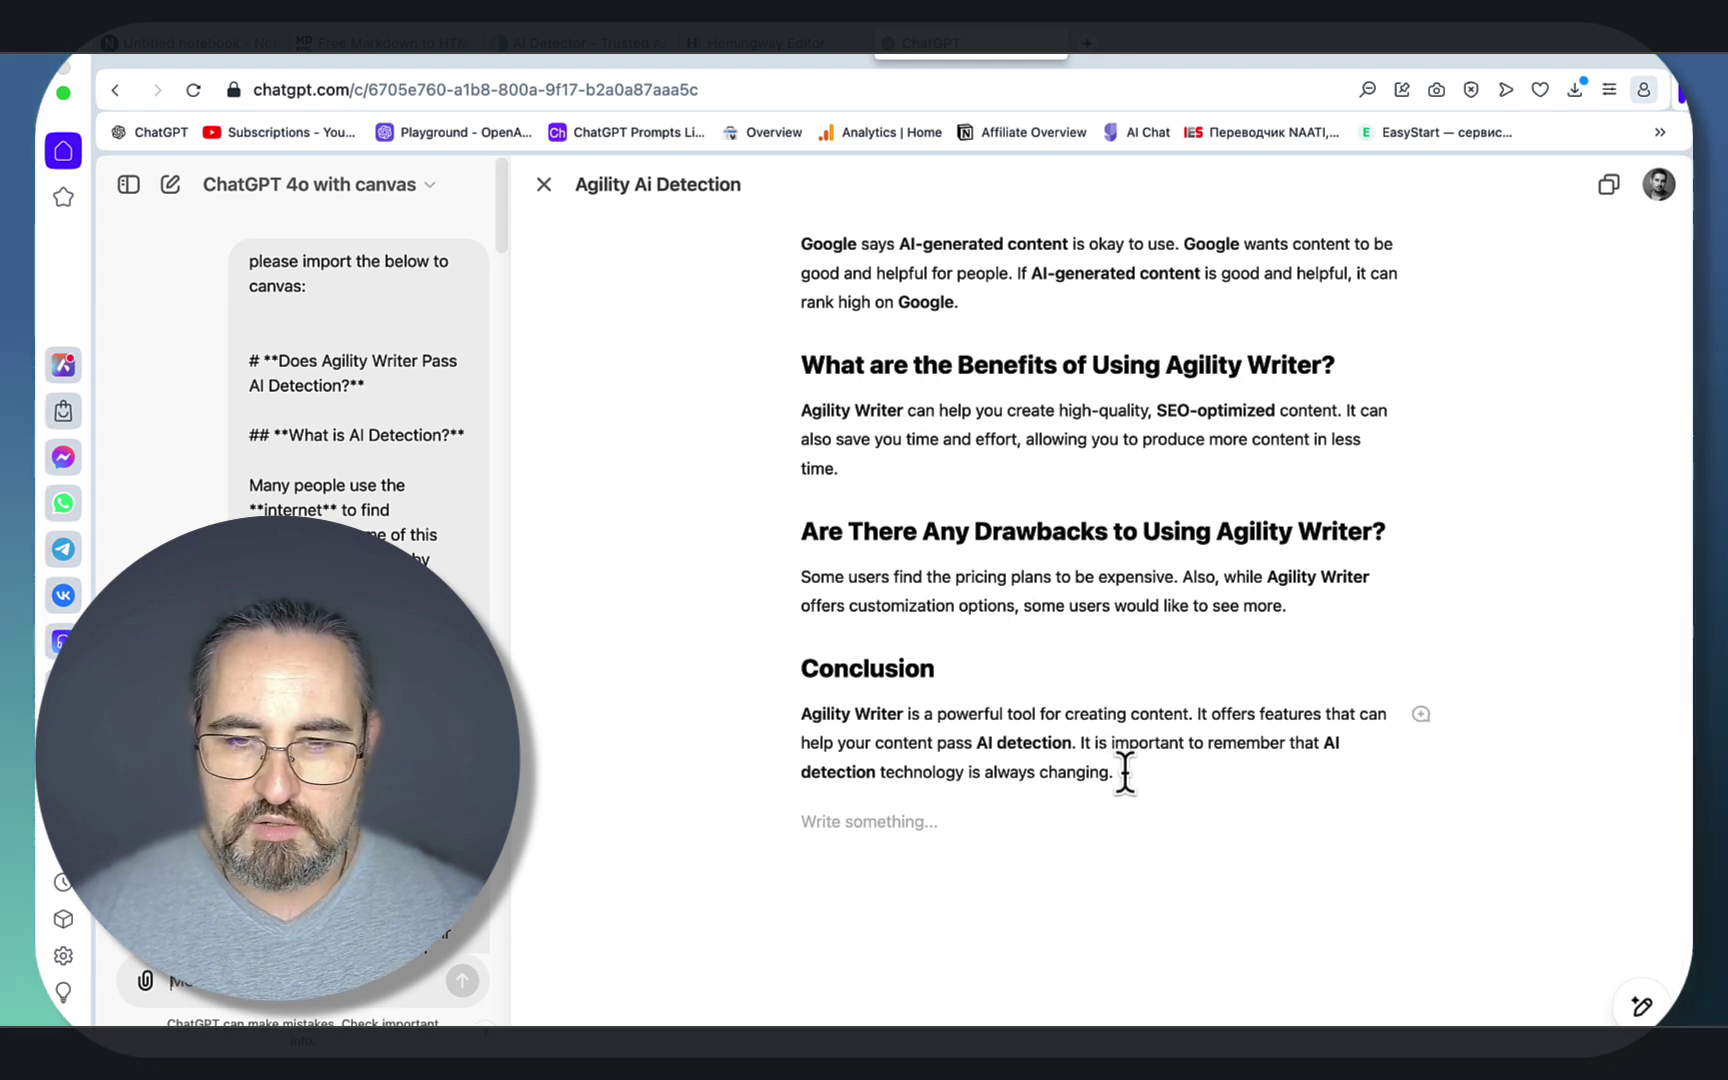
# - Regenerate the Agility Ai Detection canvas article at the Longest length setting
pyautogui.moveTo(1648, 1010)
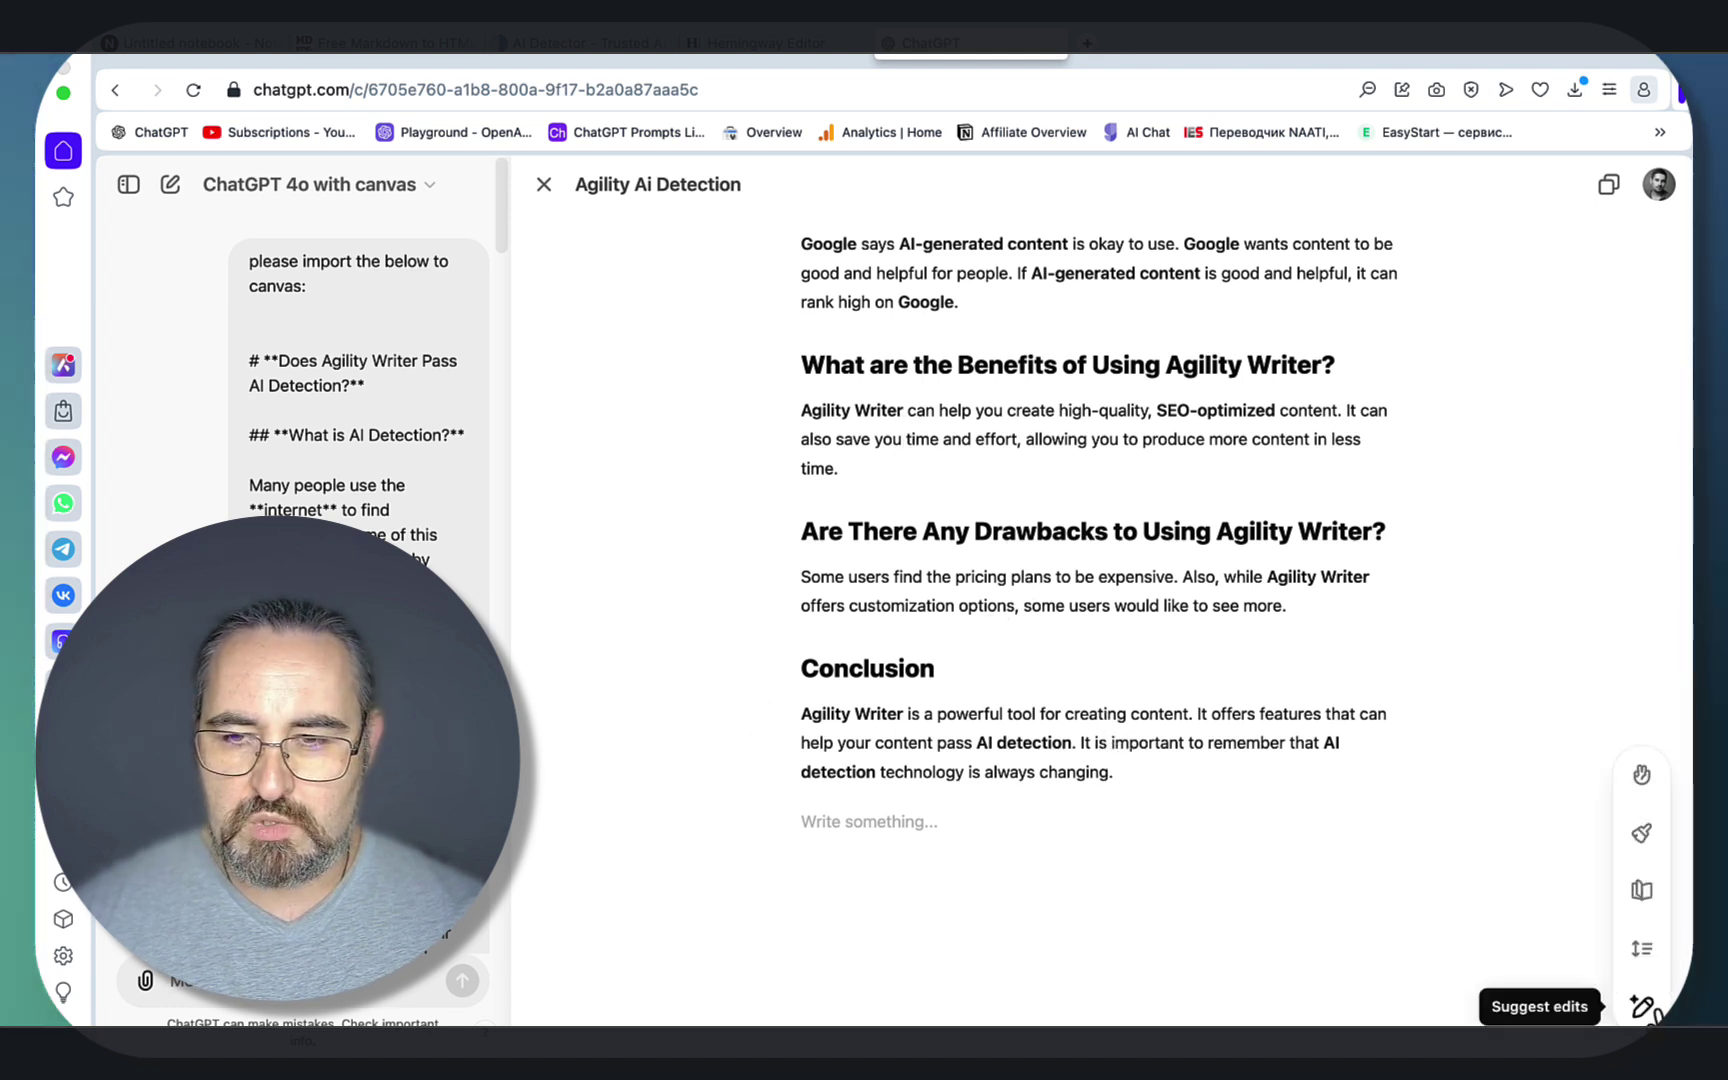
pyautogui.click(1645, 955)
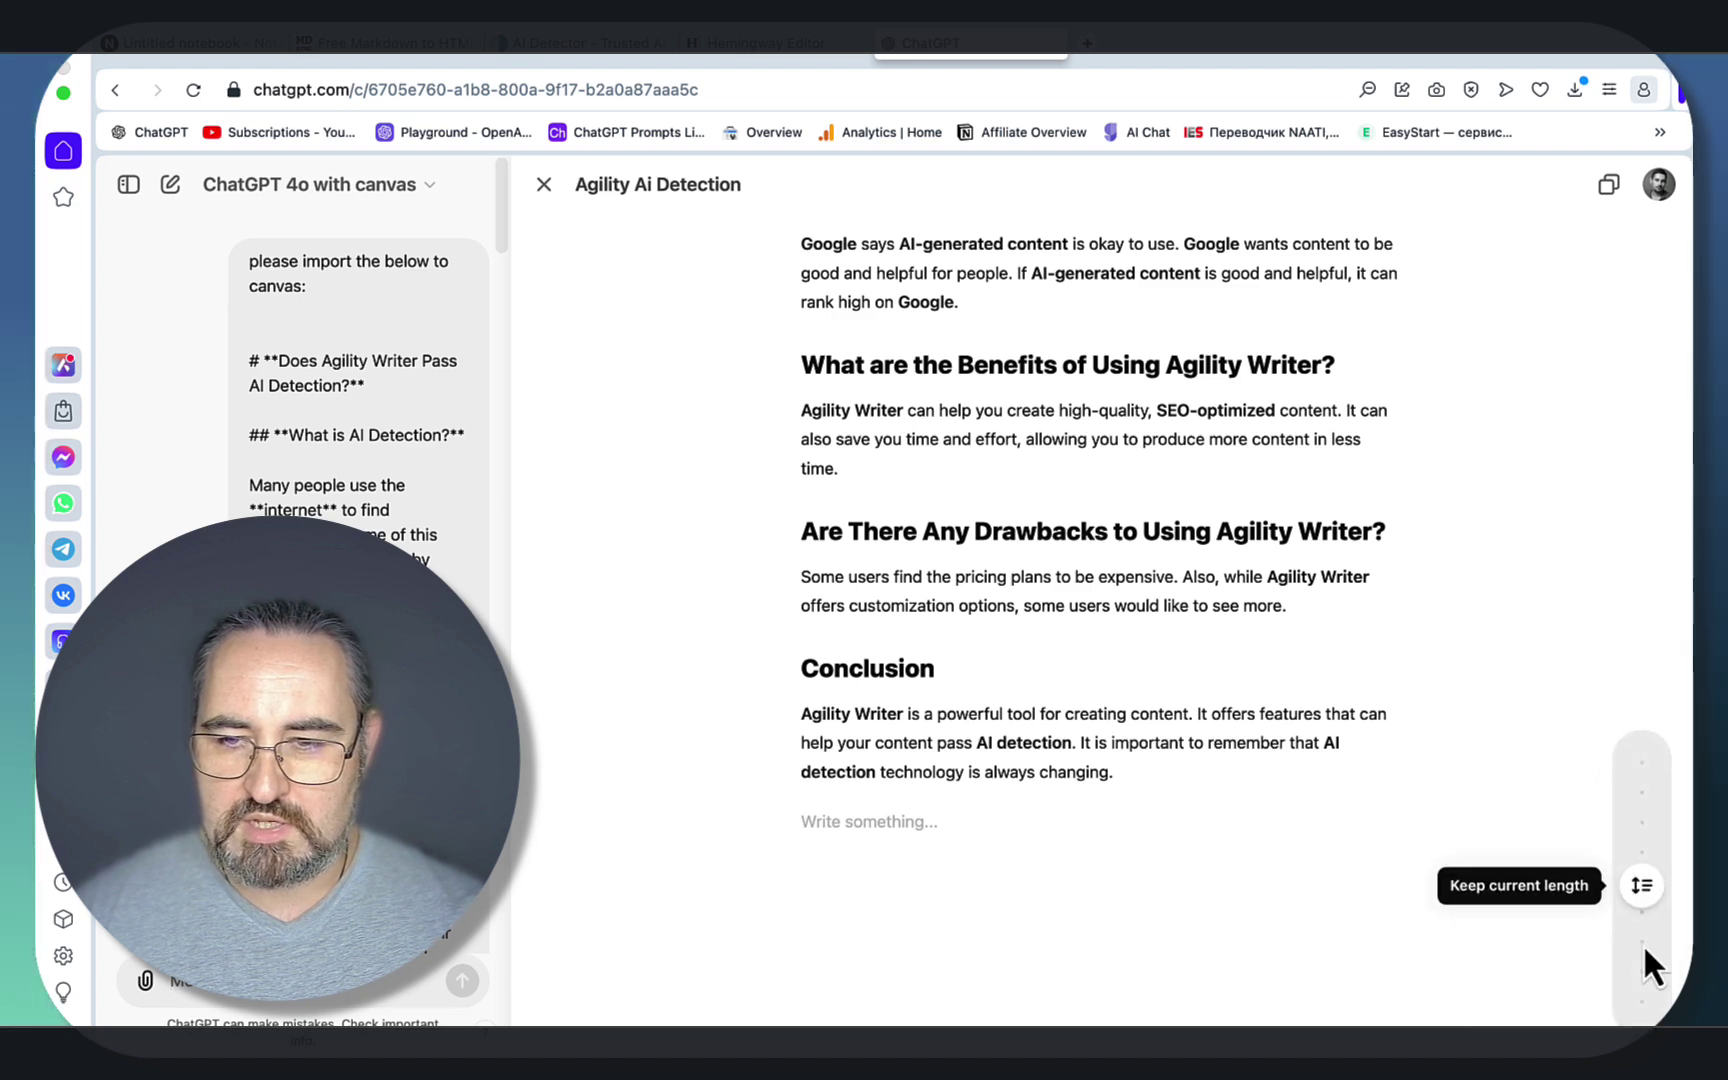
pyautogui.moveTo(1643, 882); pyautogui.dragTo(1650, 762)
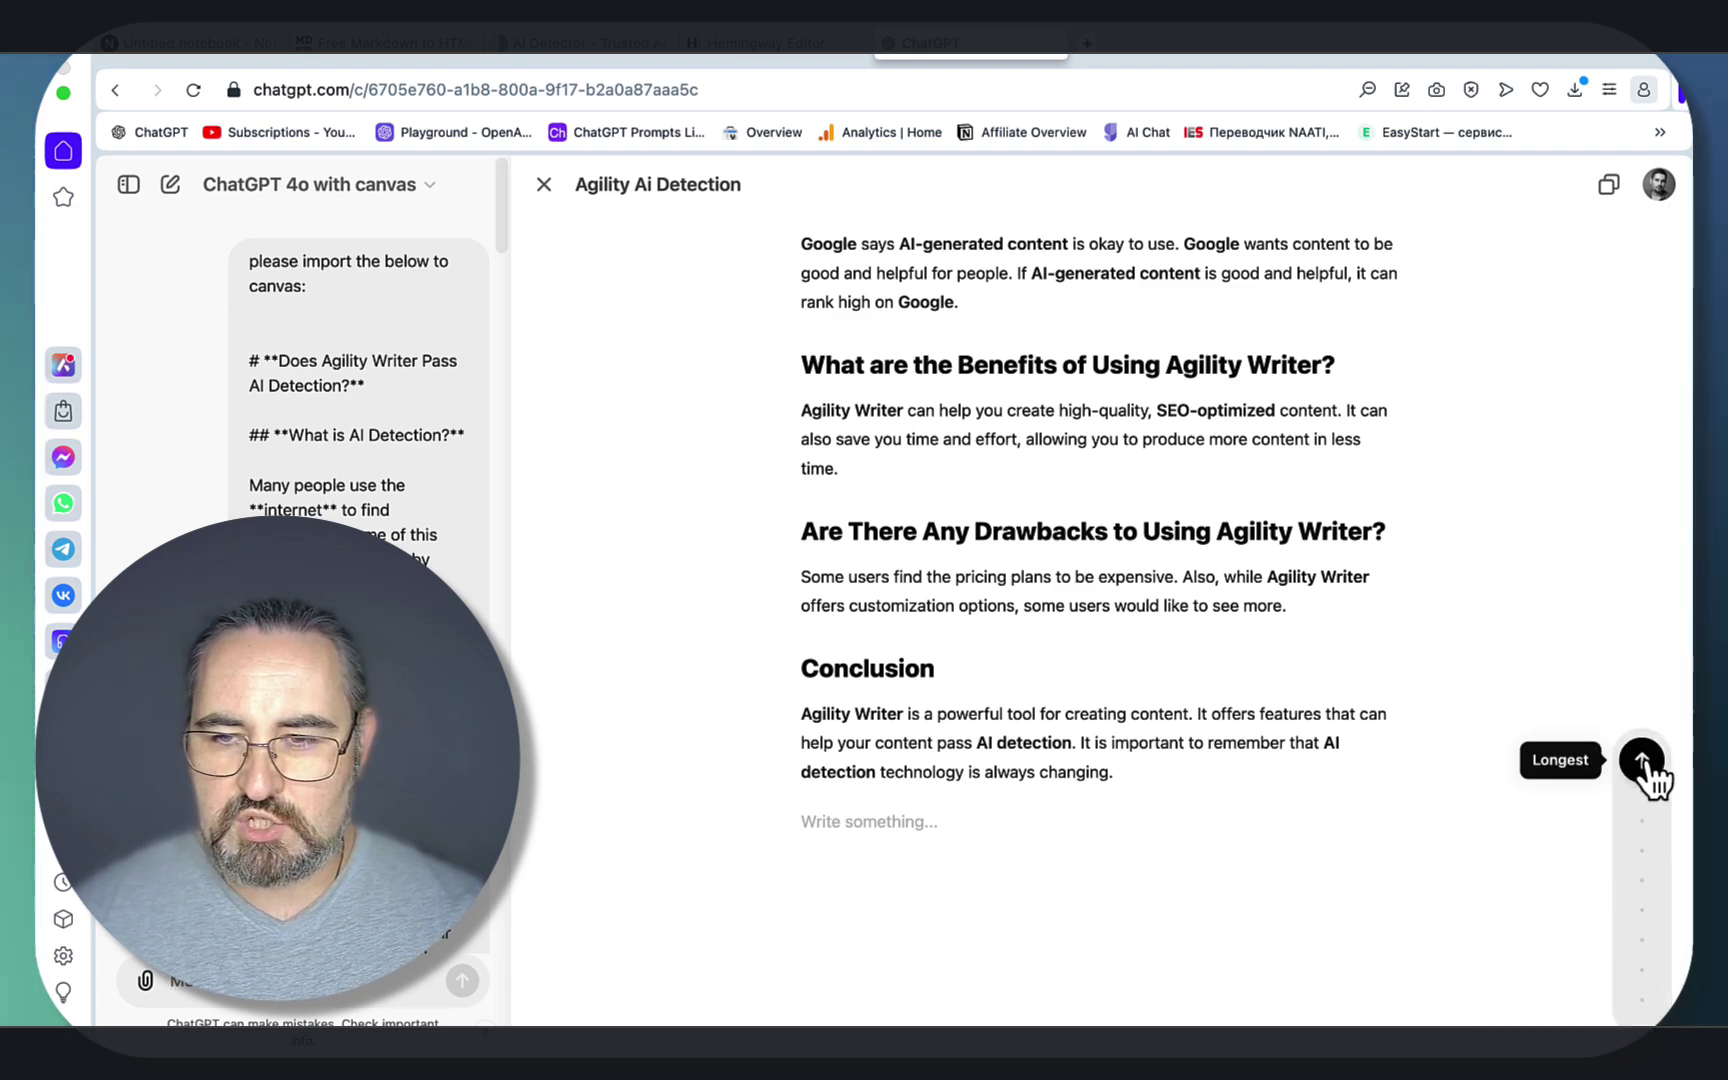
pyautogui.click(1643, 760)
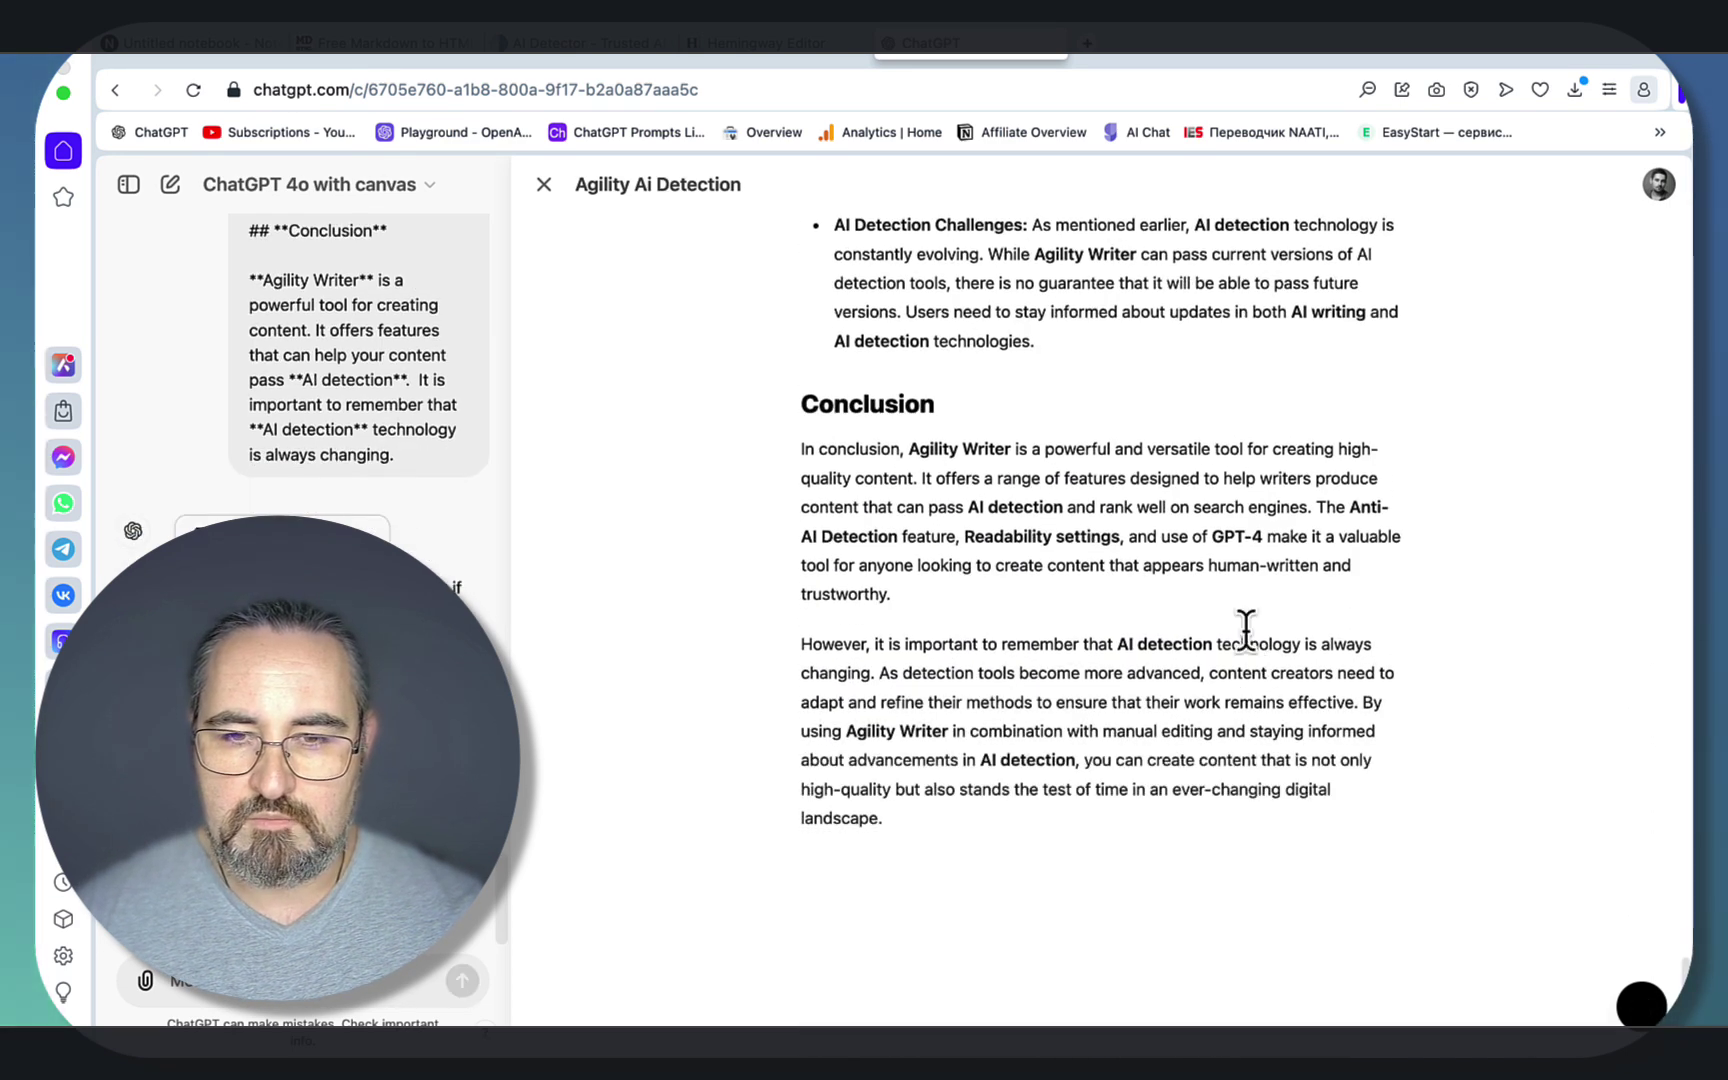
pyautogui.scroll(15, 1240, 630)
# - Paste the expanded article into Hemingway, which rates it Grade 12 at 1,935 words
pyautogui.click(751, 53)
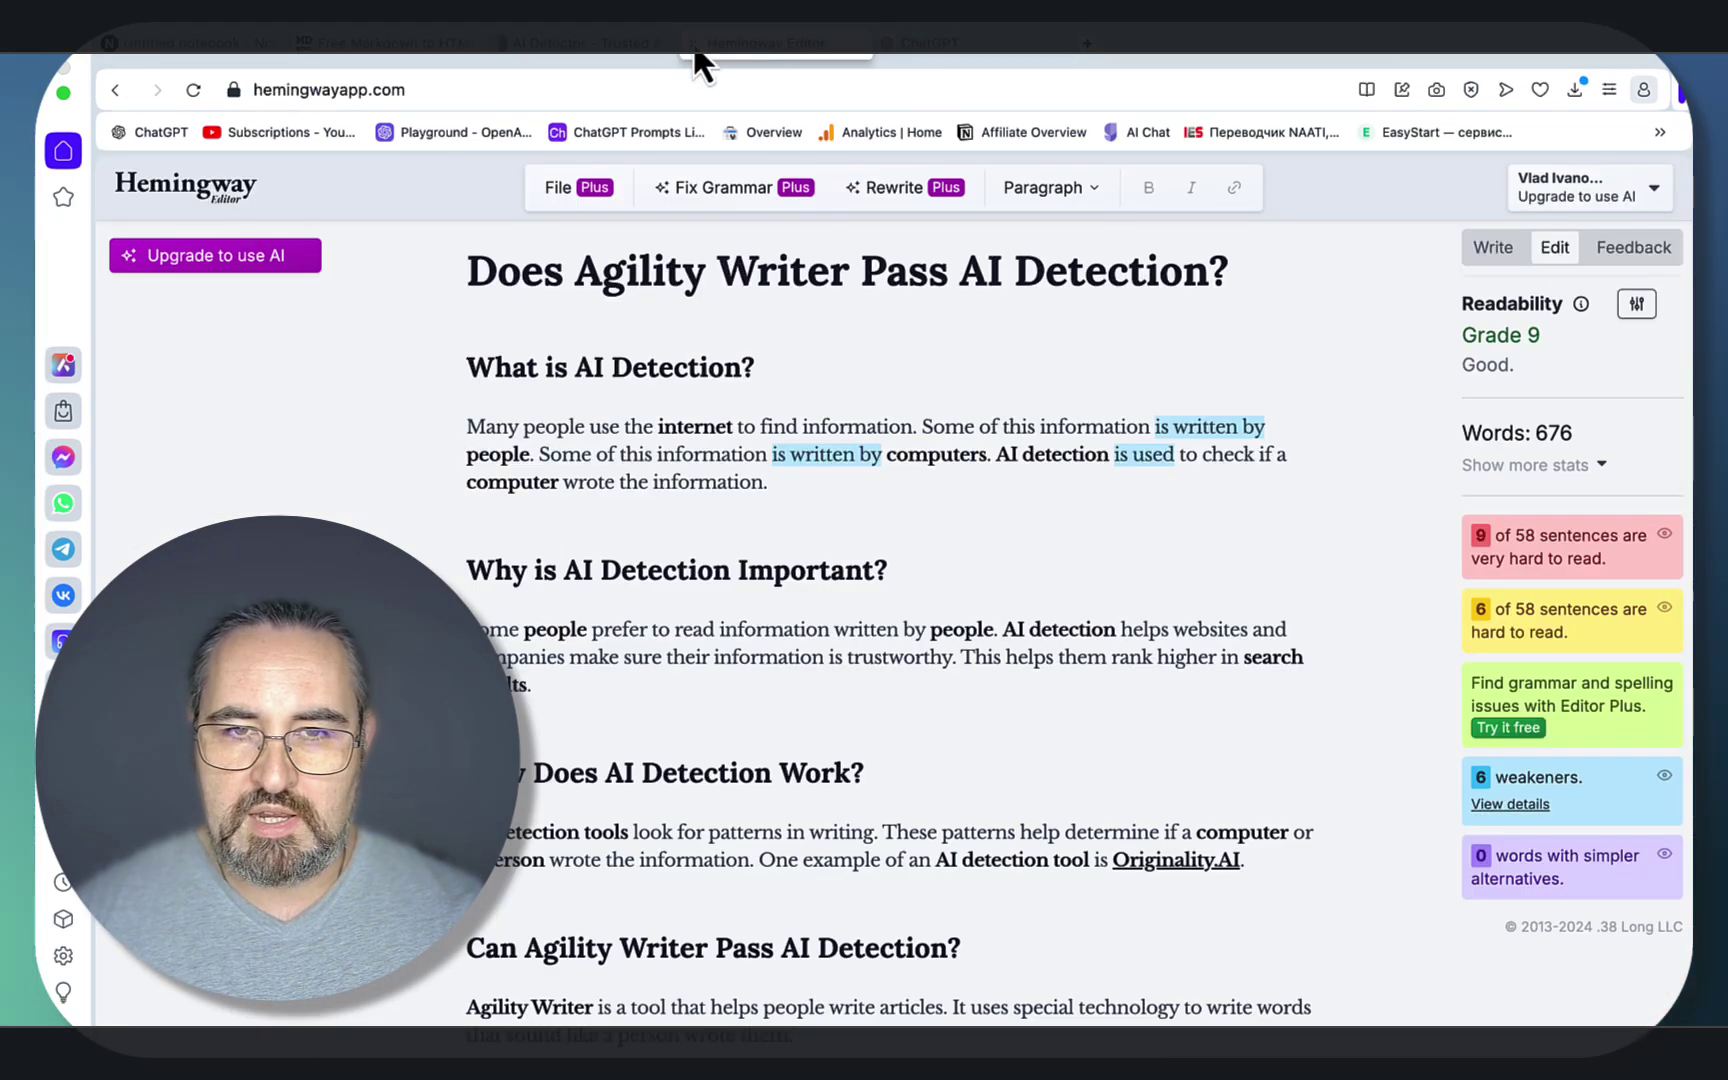
pyautogui.click(625, 45)
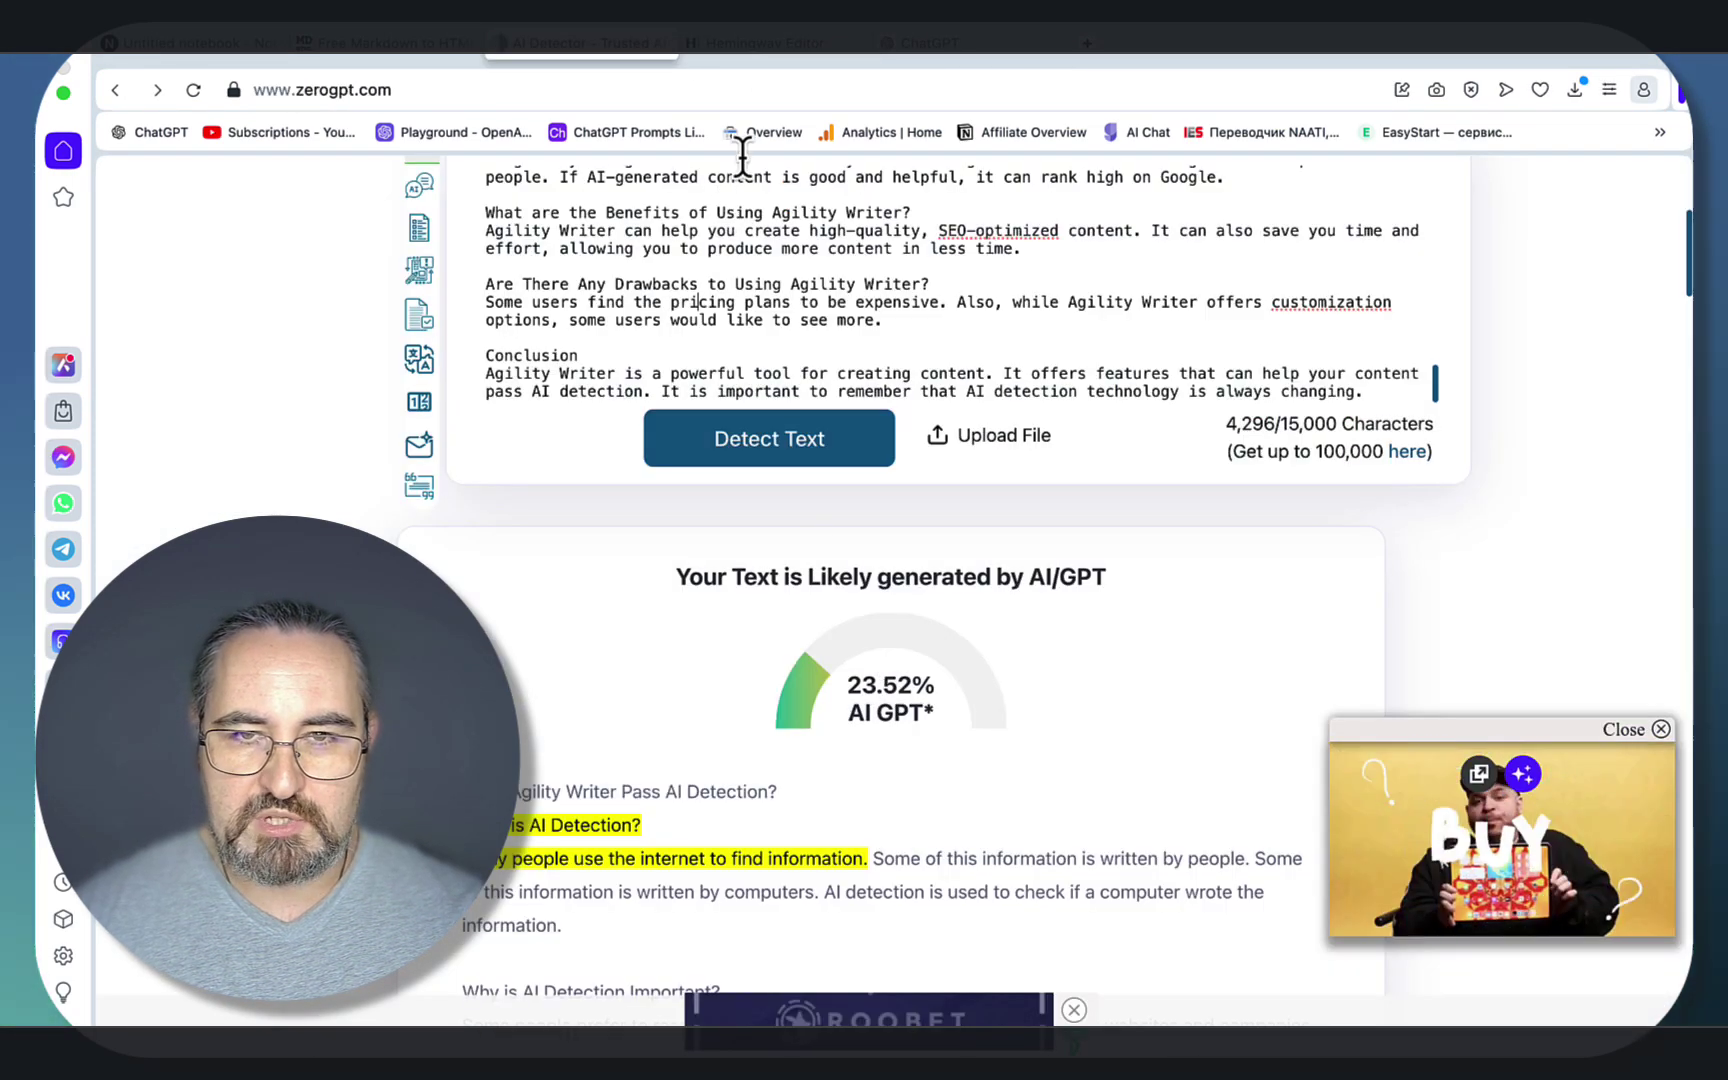
pyautogui.click(770, 45)
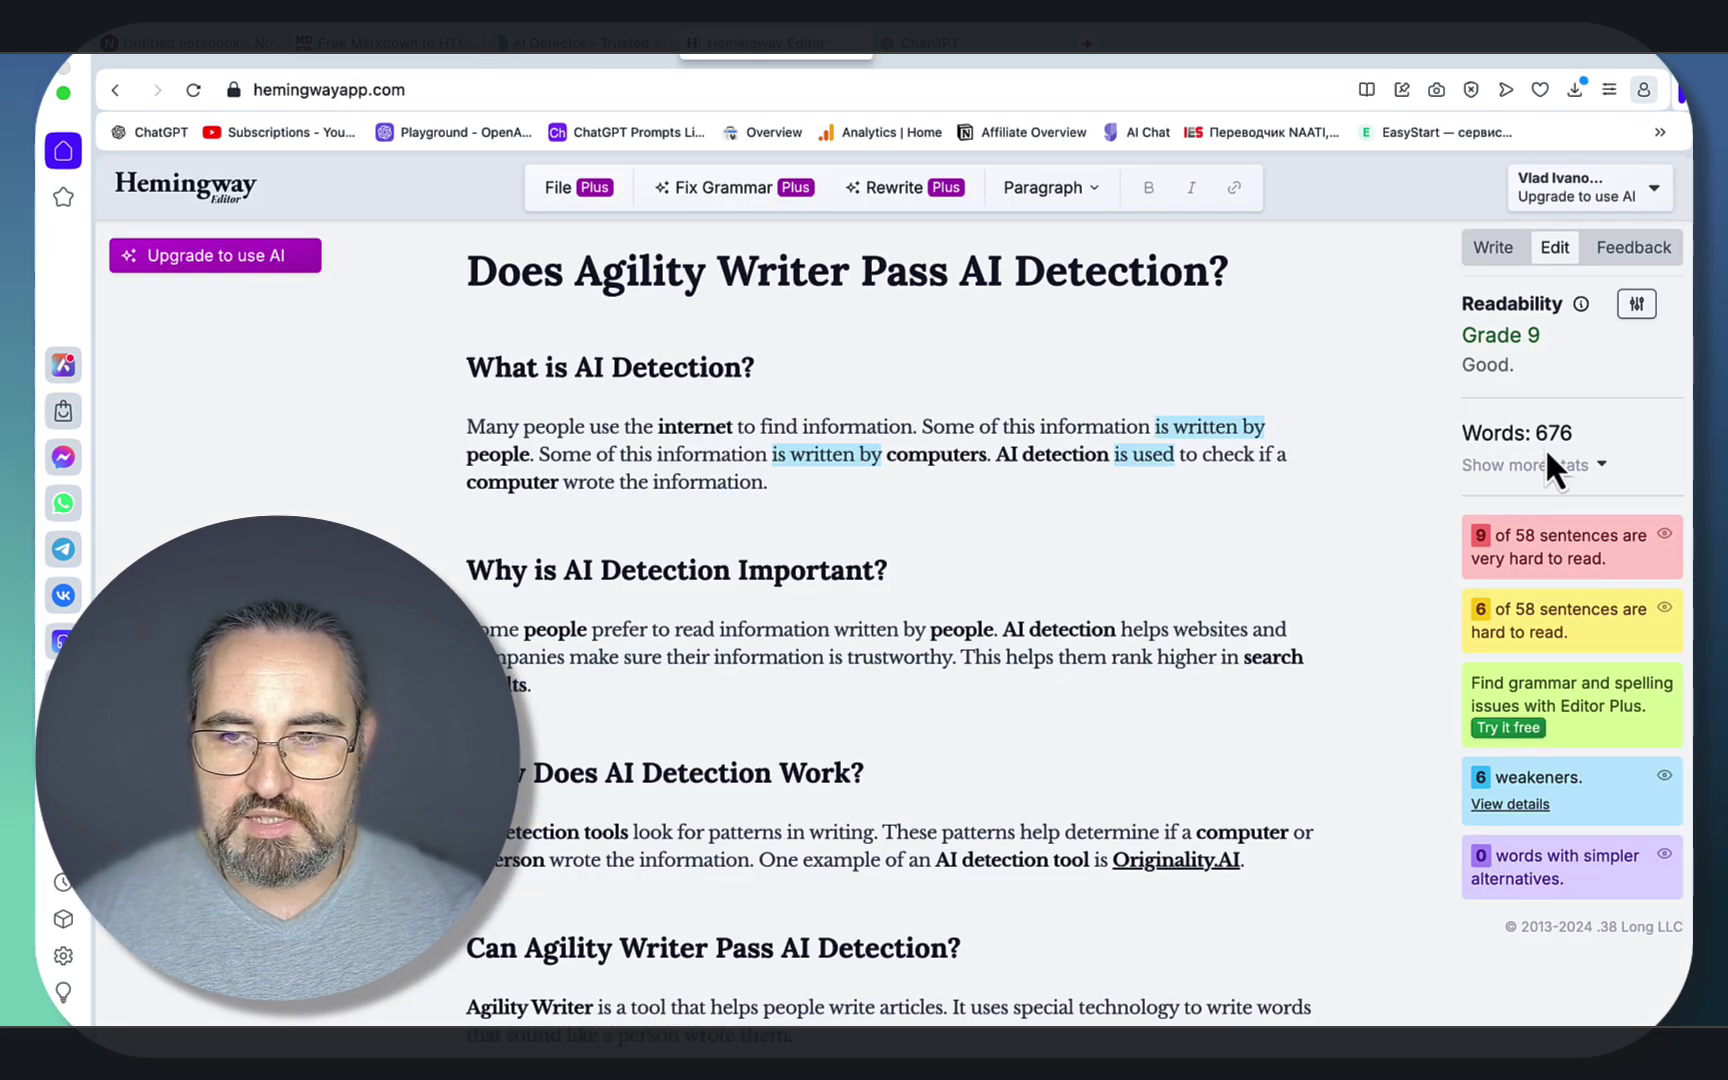
pyautogui.press('super+v')
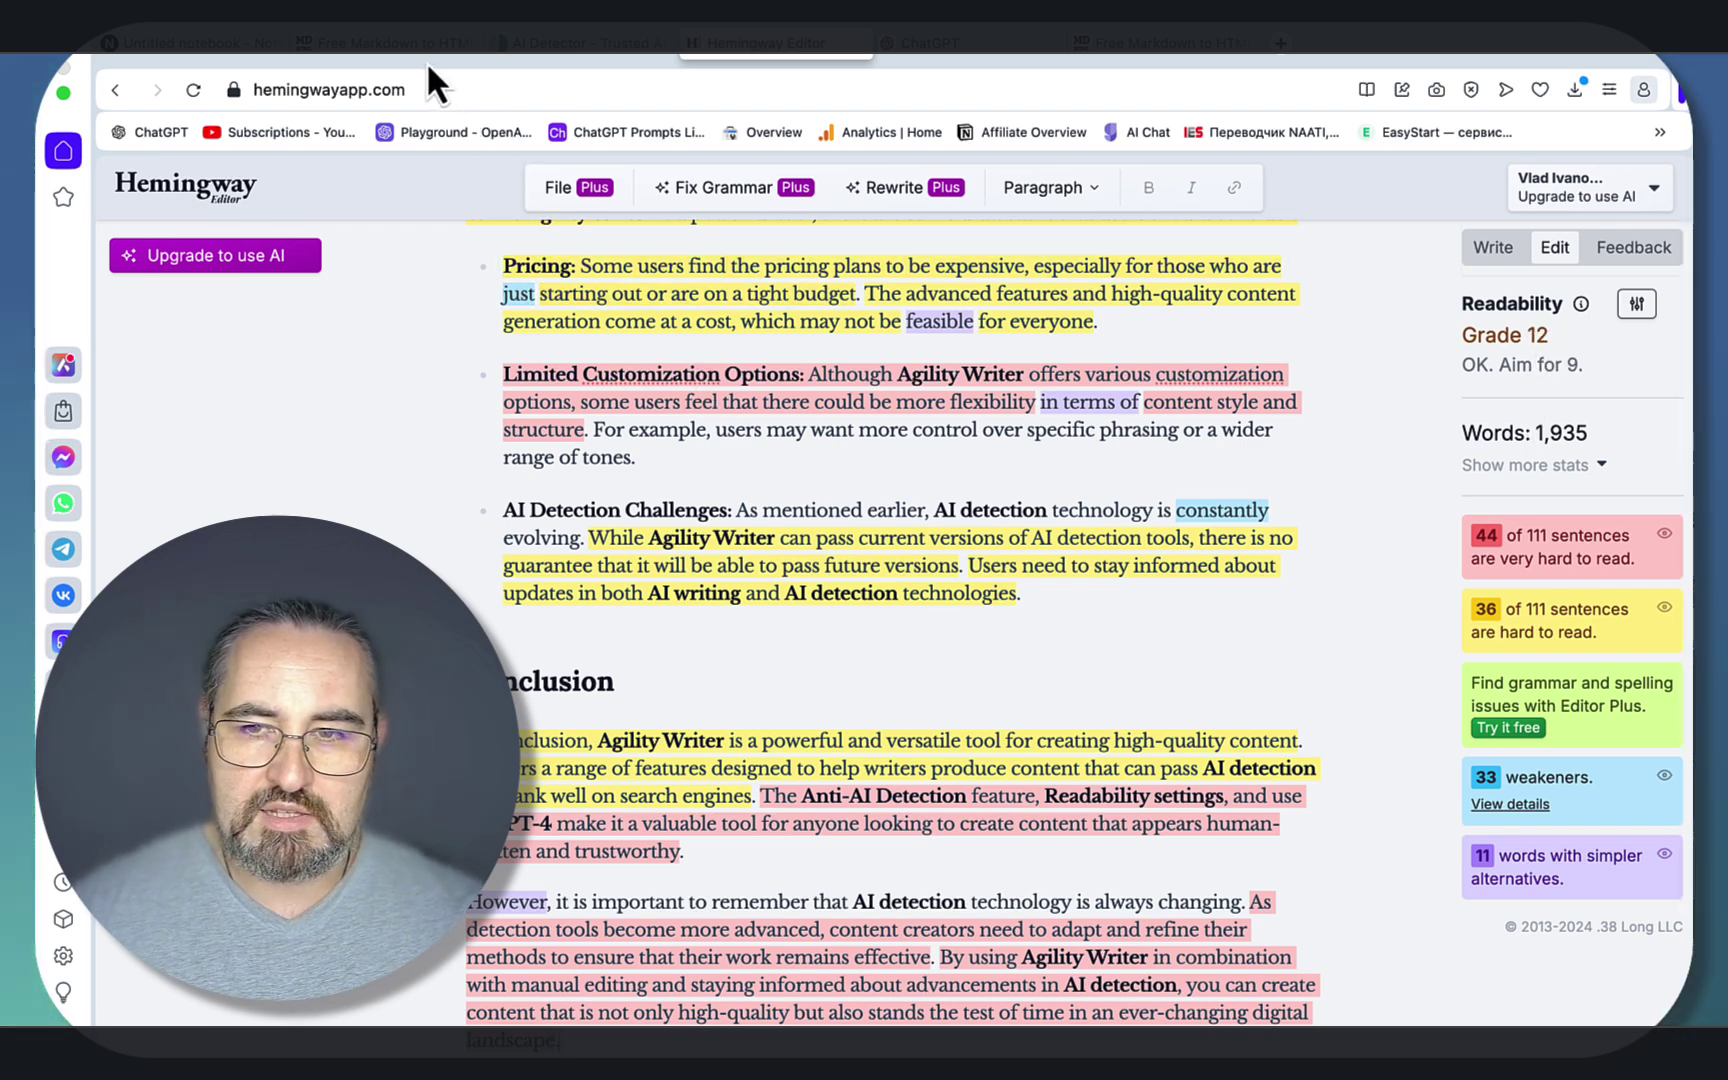
pyautogui.click(560, 45)
# - Replace ZeroGPT's text with the expanded 12,552-character article and detect it: 66.87% AI GPT
pyautogui.hotkey('ctrl', 'a')
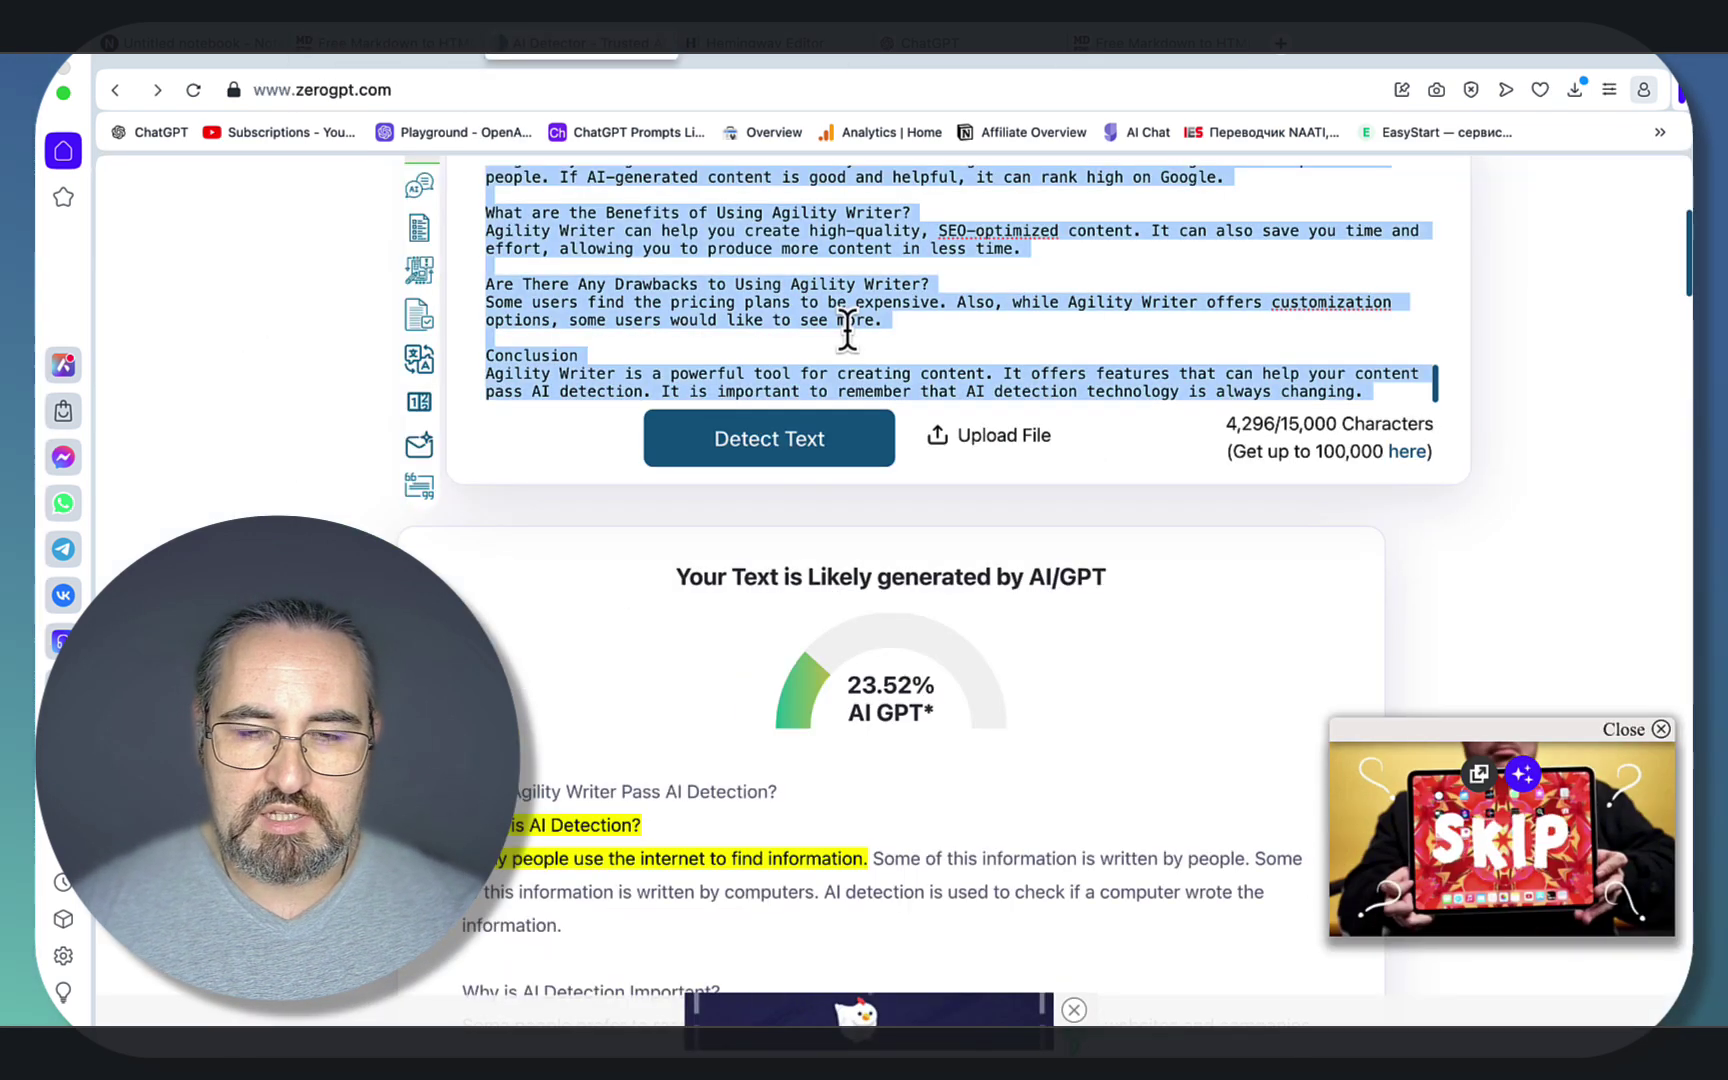
pyautogui.hotkey('ctrl', 'v')
pyautogui.click(775, 458)
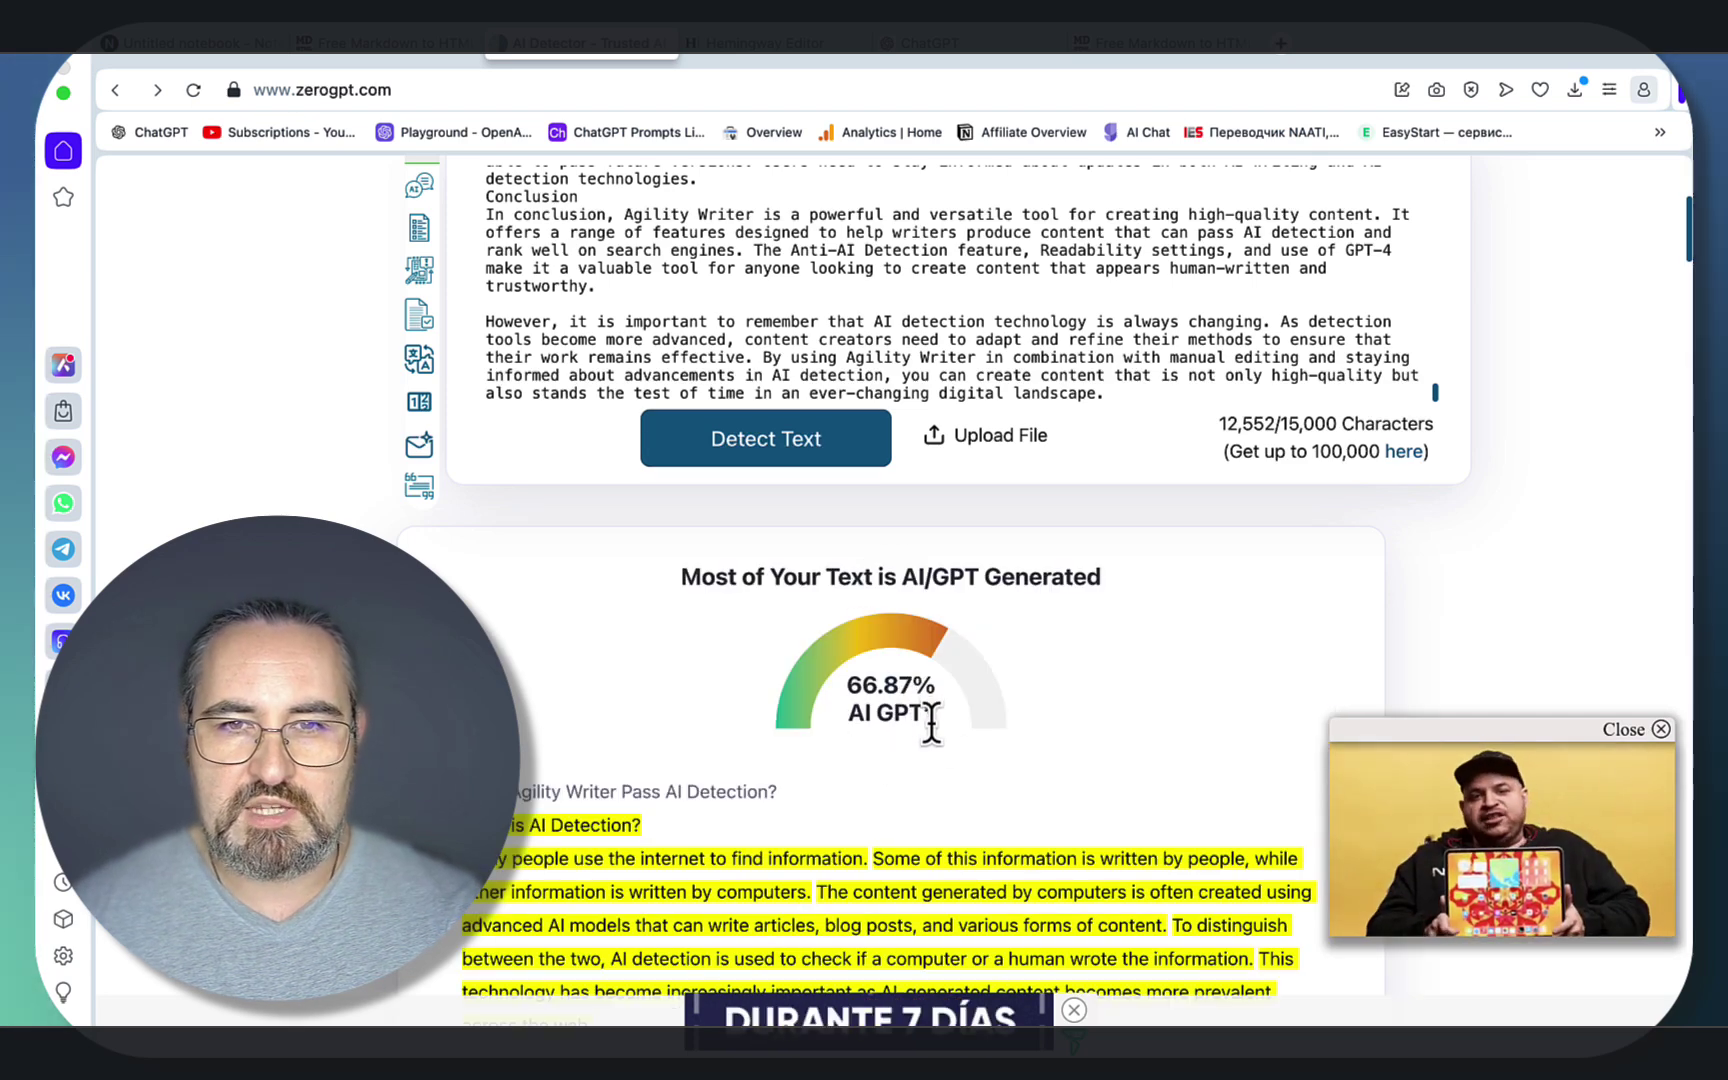
pyautogui.click(352, 50)
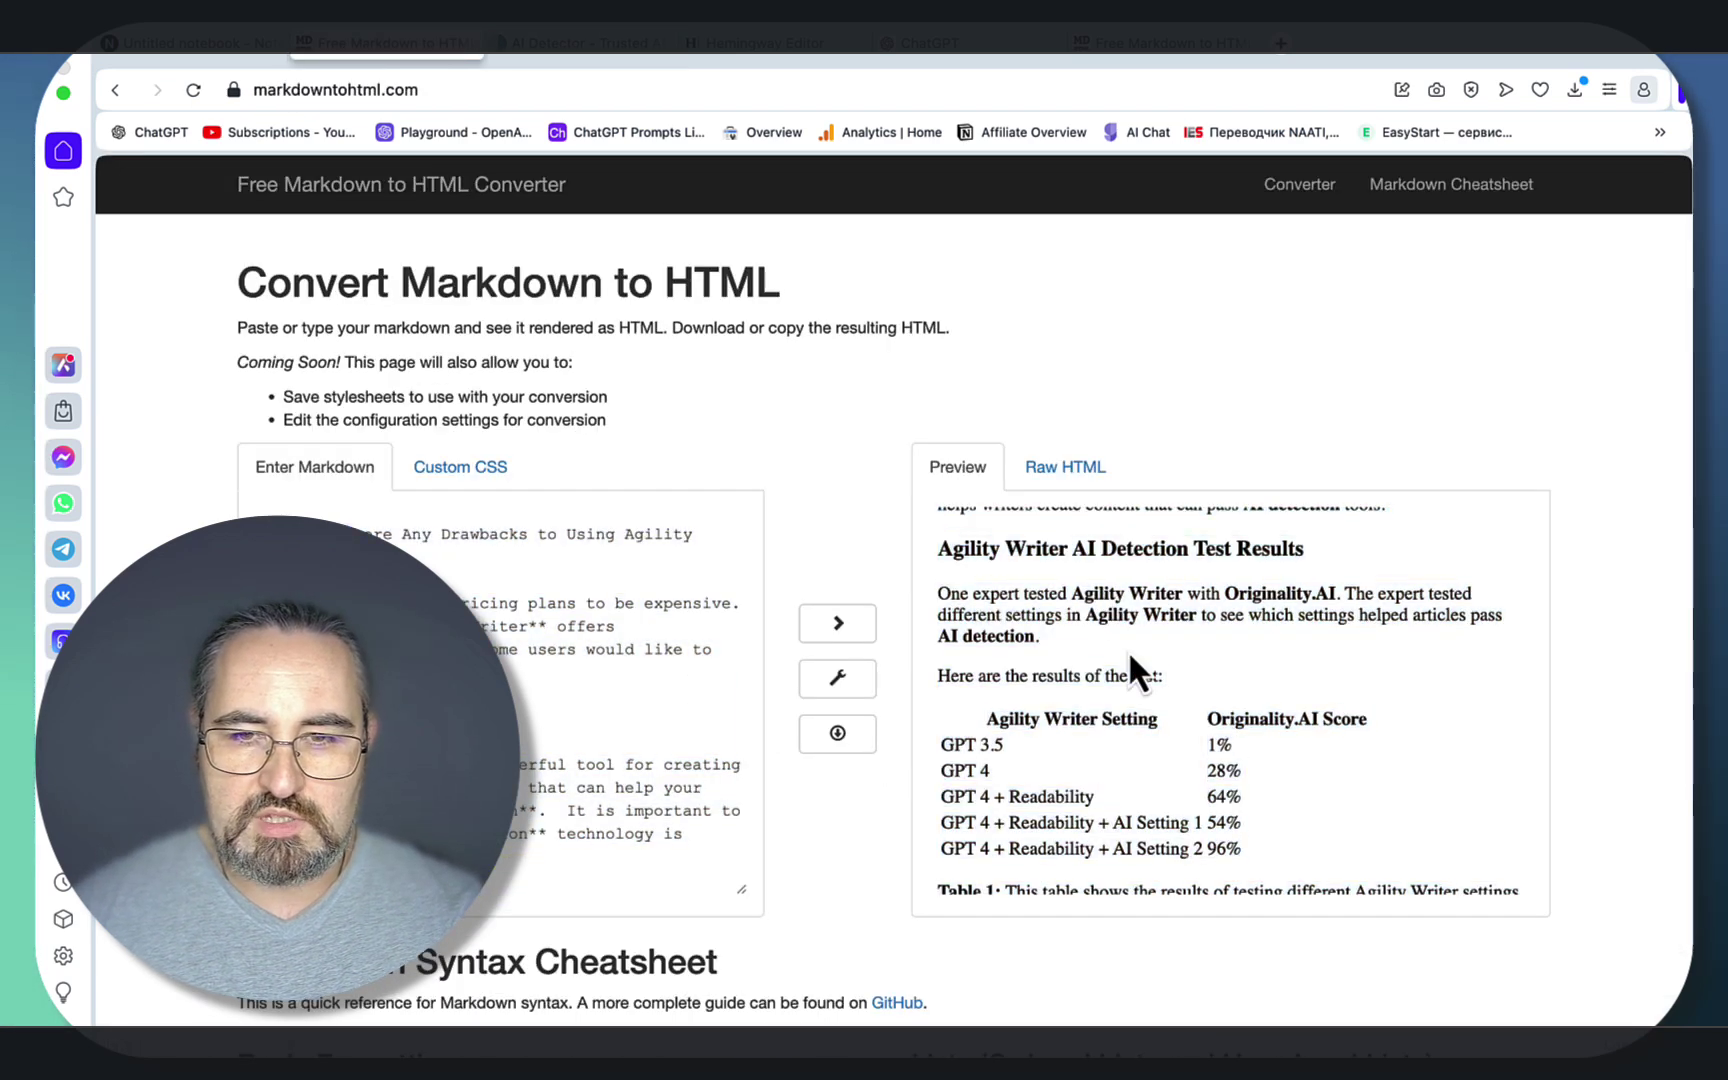
# - Restore the earlier, shorter canvas version and lower its reading level to Kindergarten
pyautogui.press('super+a')
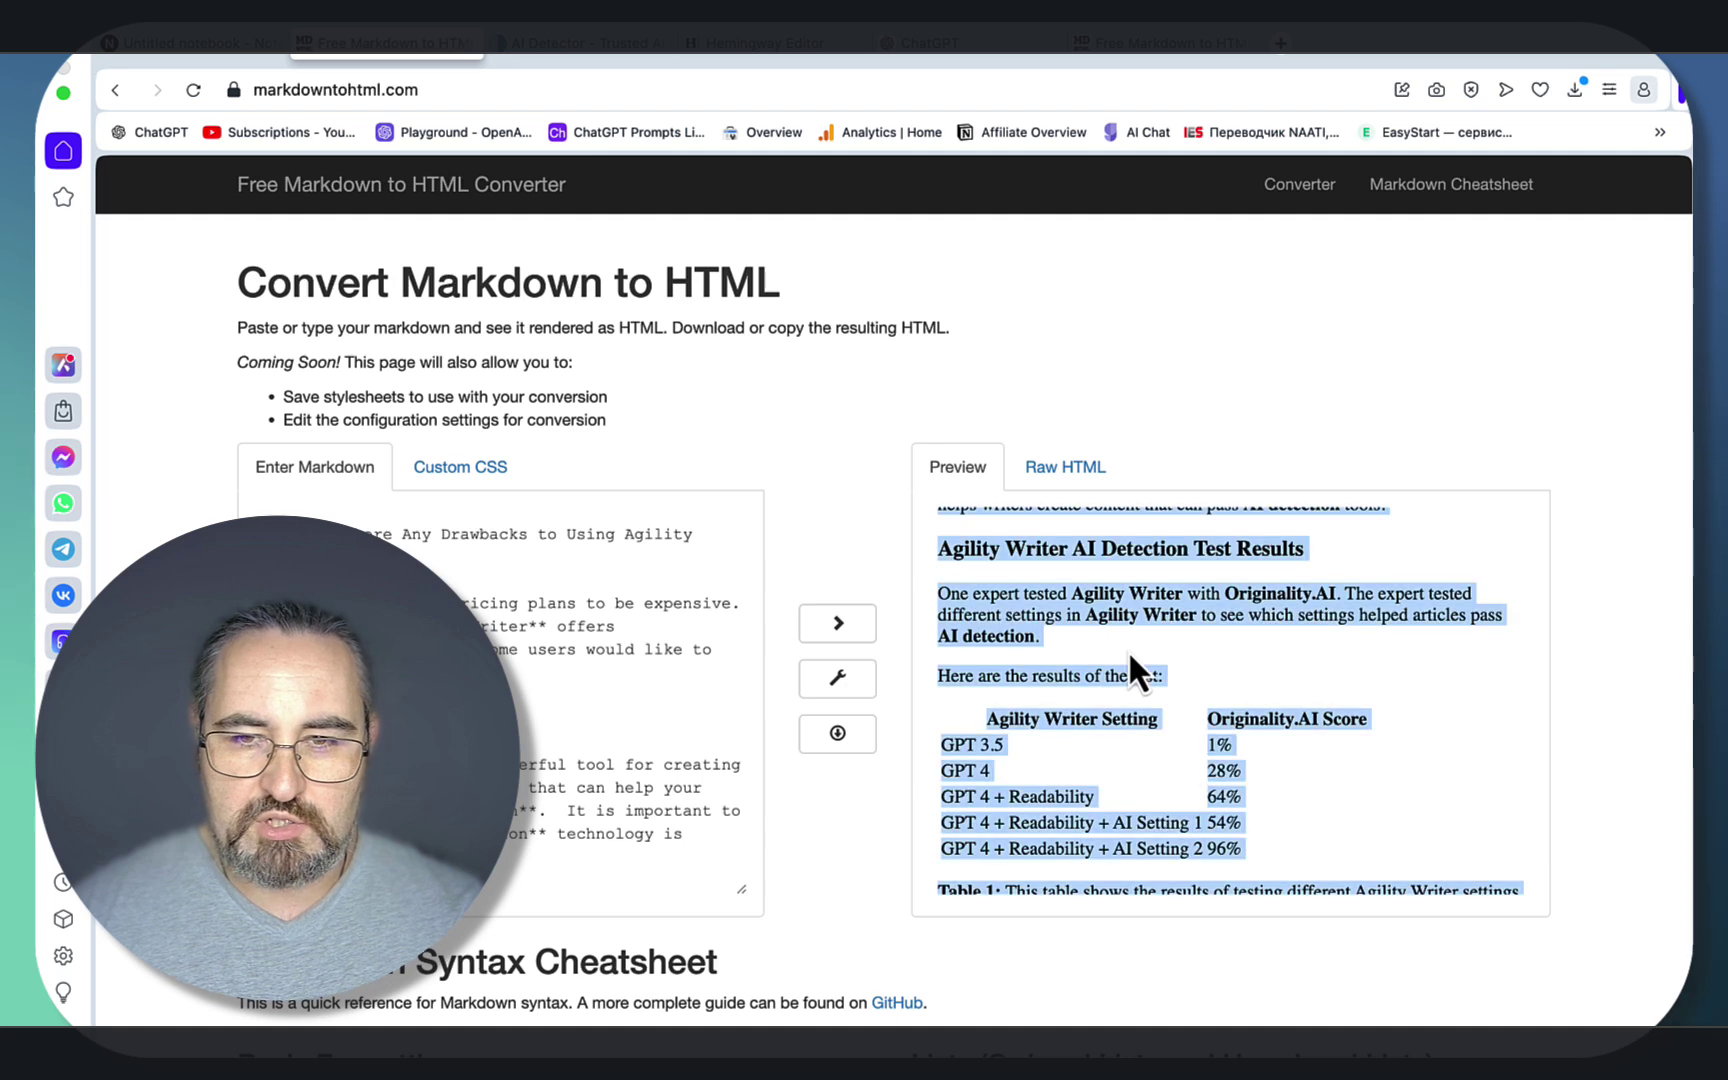
pyautogui.click(1015, 50)
pyautogui.click(1512, 186)
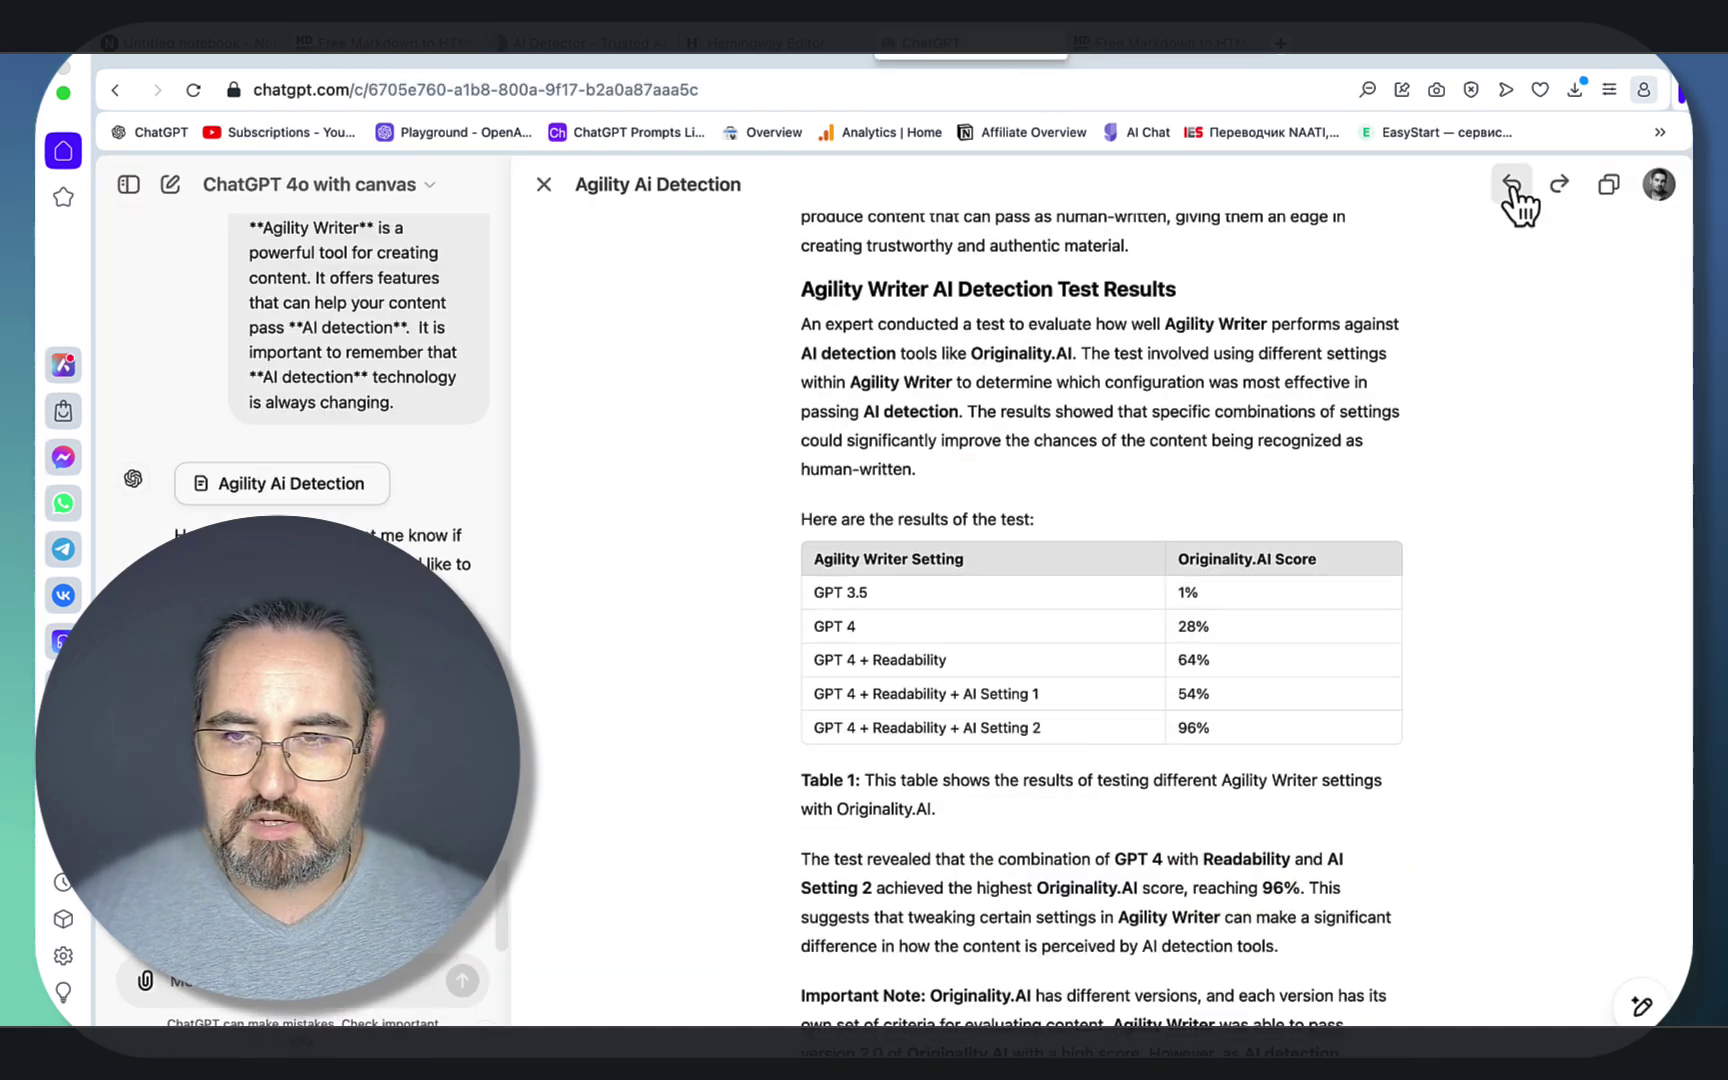
pyautogui.click(1232, 1010)
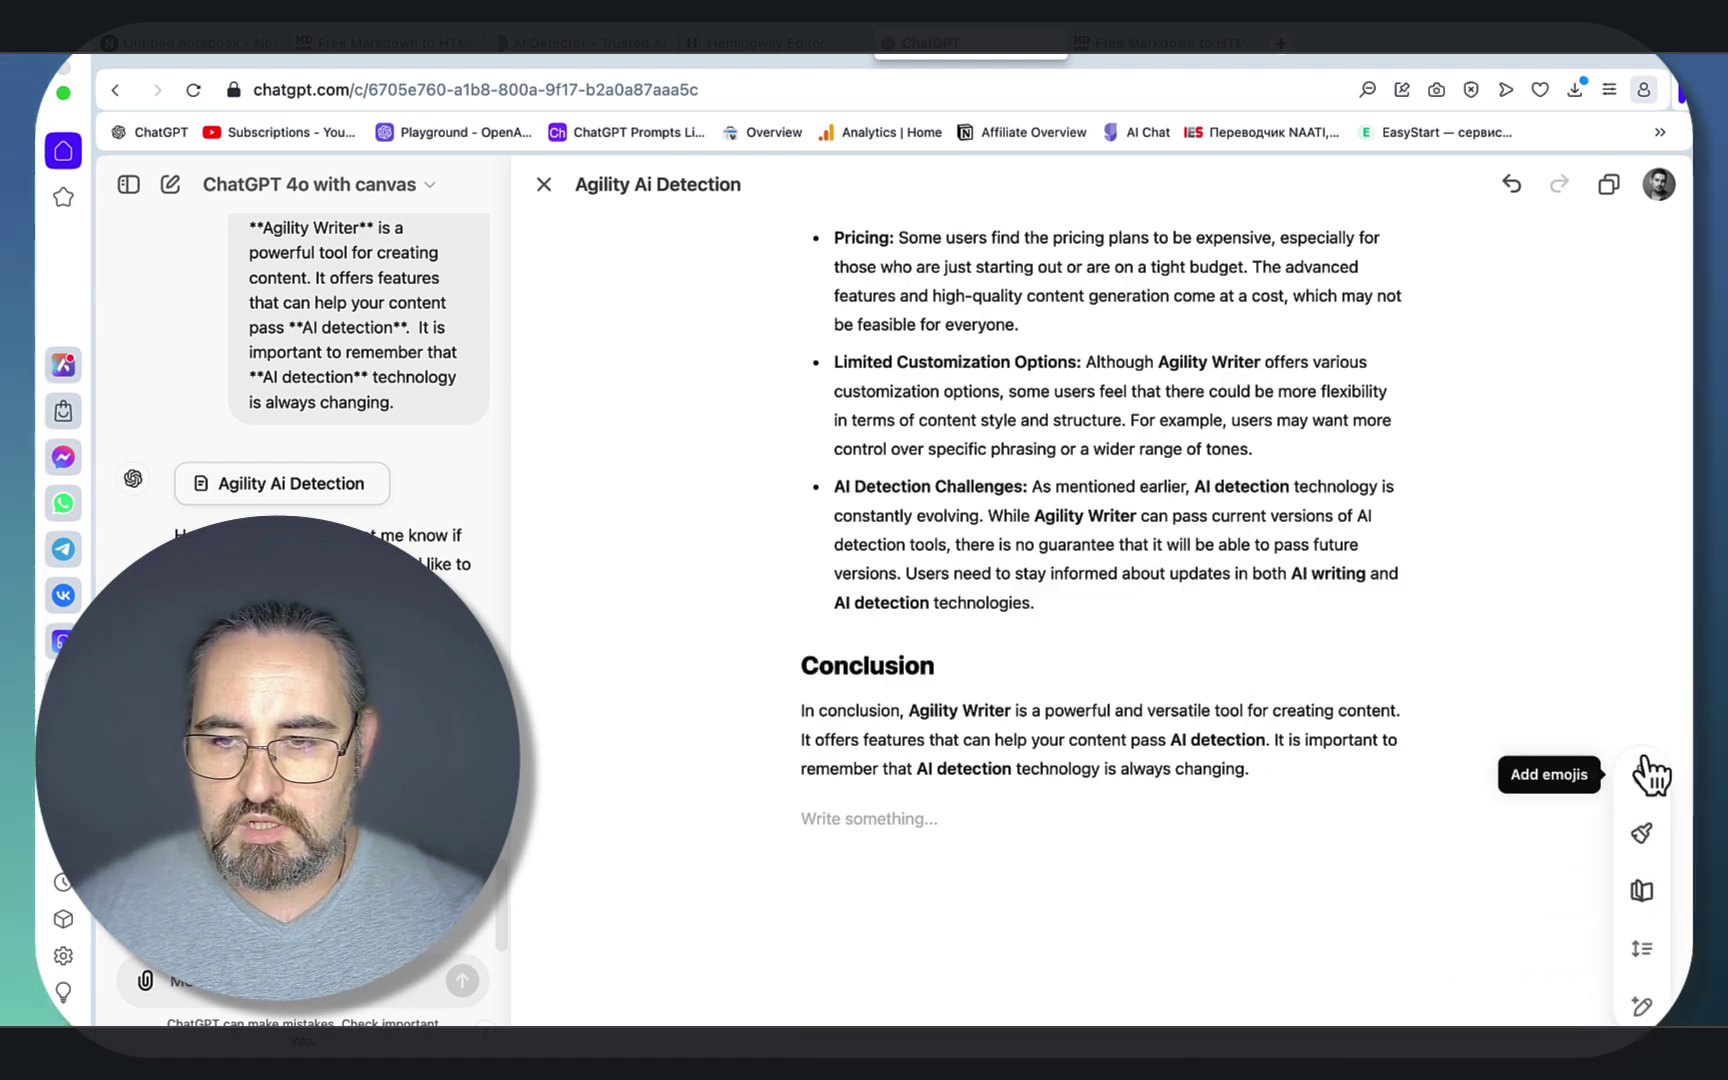
pyautogui.click(1642, 888)
pyautogui.moveTo(1648, 893); pyautogui.dragTo(1640, 995)
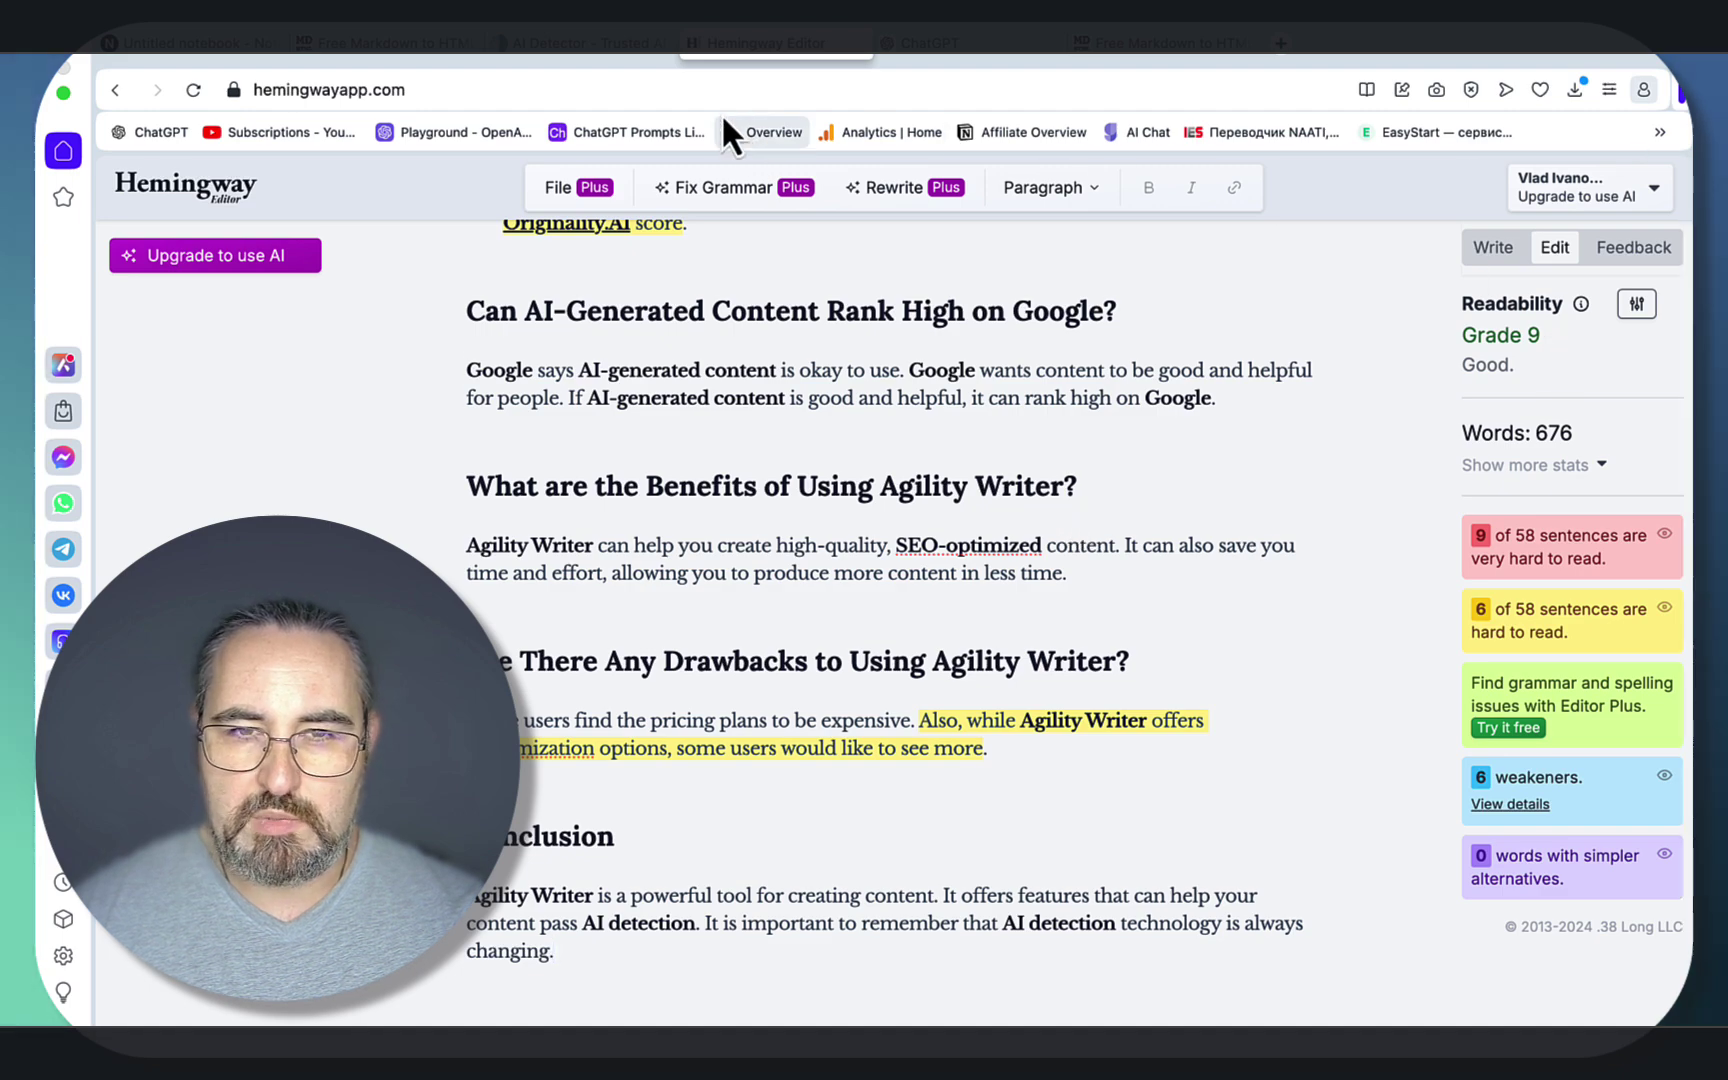
# - Run ZeroGPT on the simplified 6,365-character article, which scores just 0.79% AI GPT
pyautogui.click(617, 49)
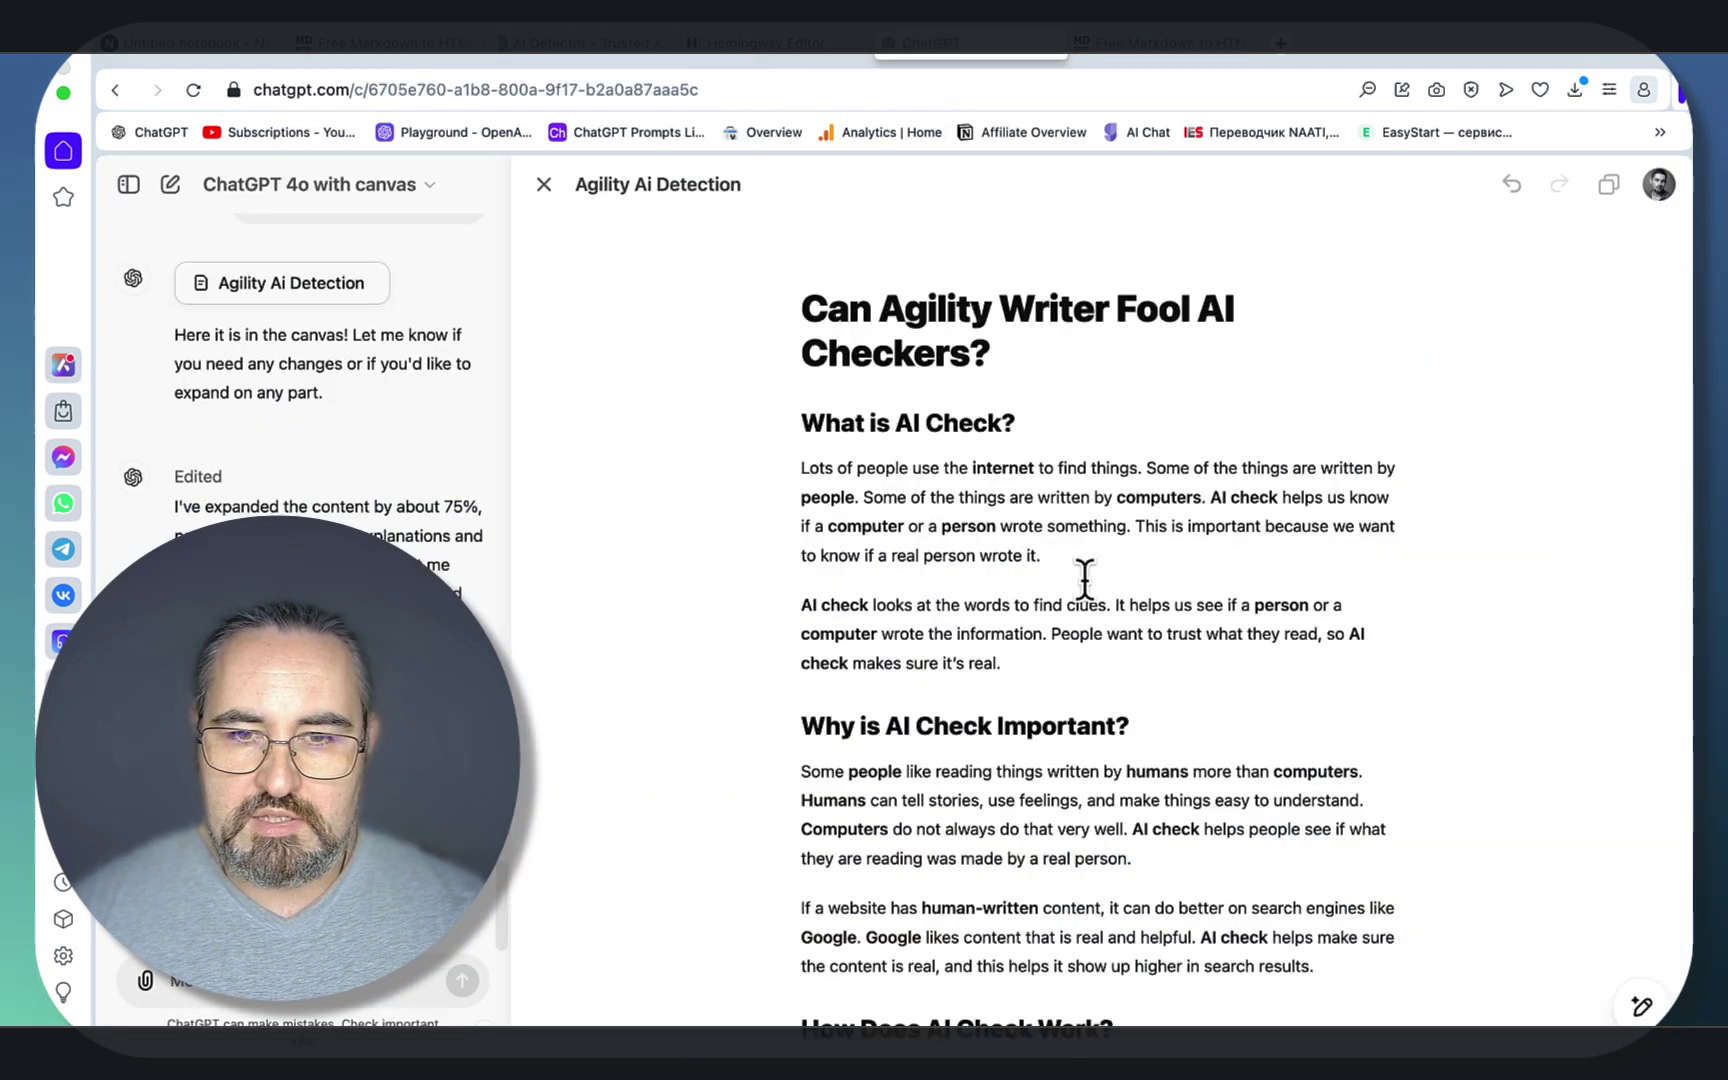
pyautogui.scroll(-15, 1091, 586)
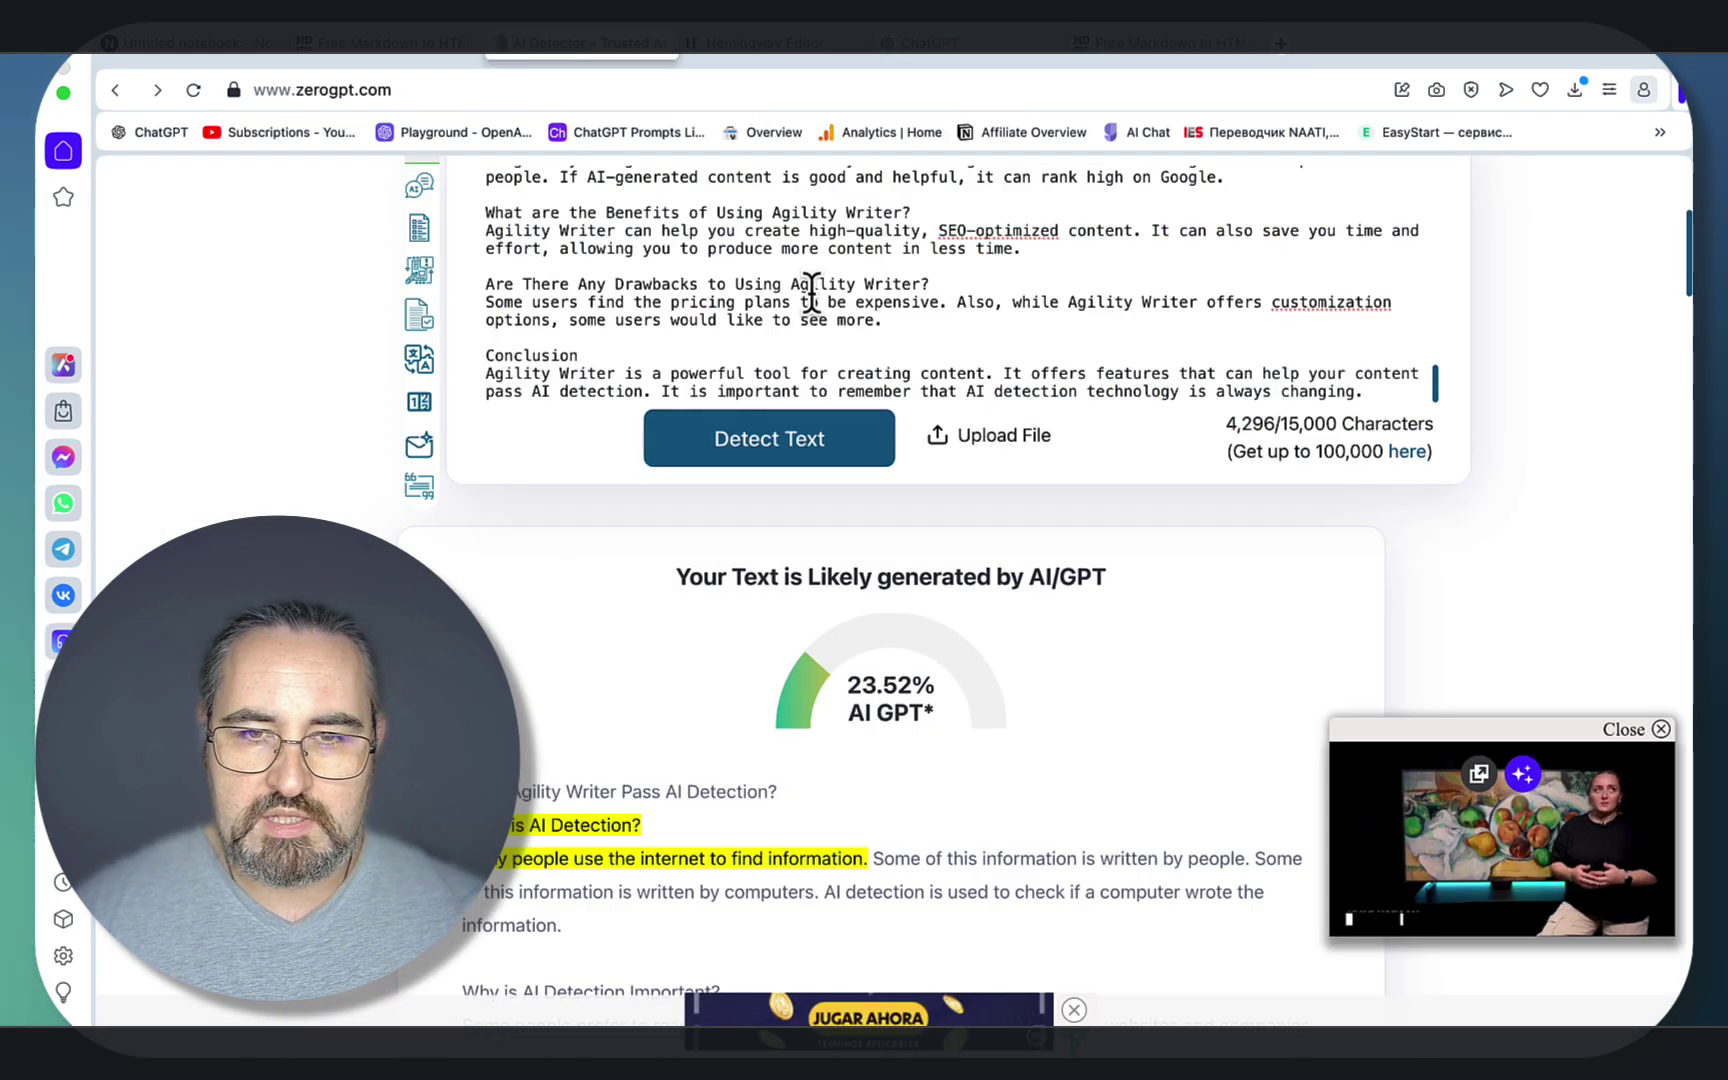
pyautogui.press('super+a')
pyautogui.press('super+v')
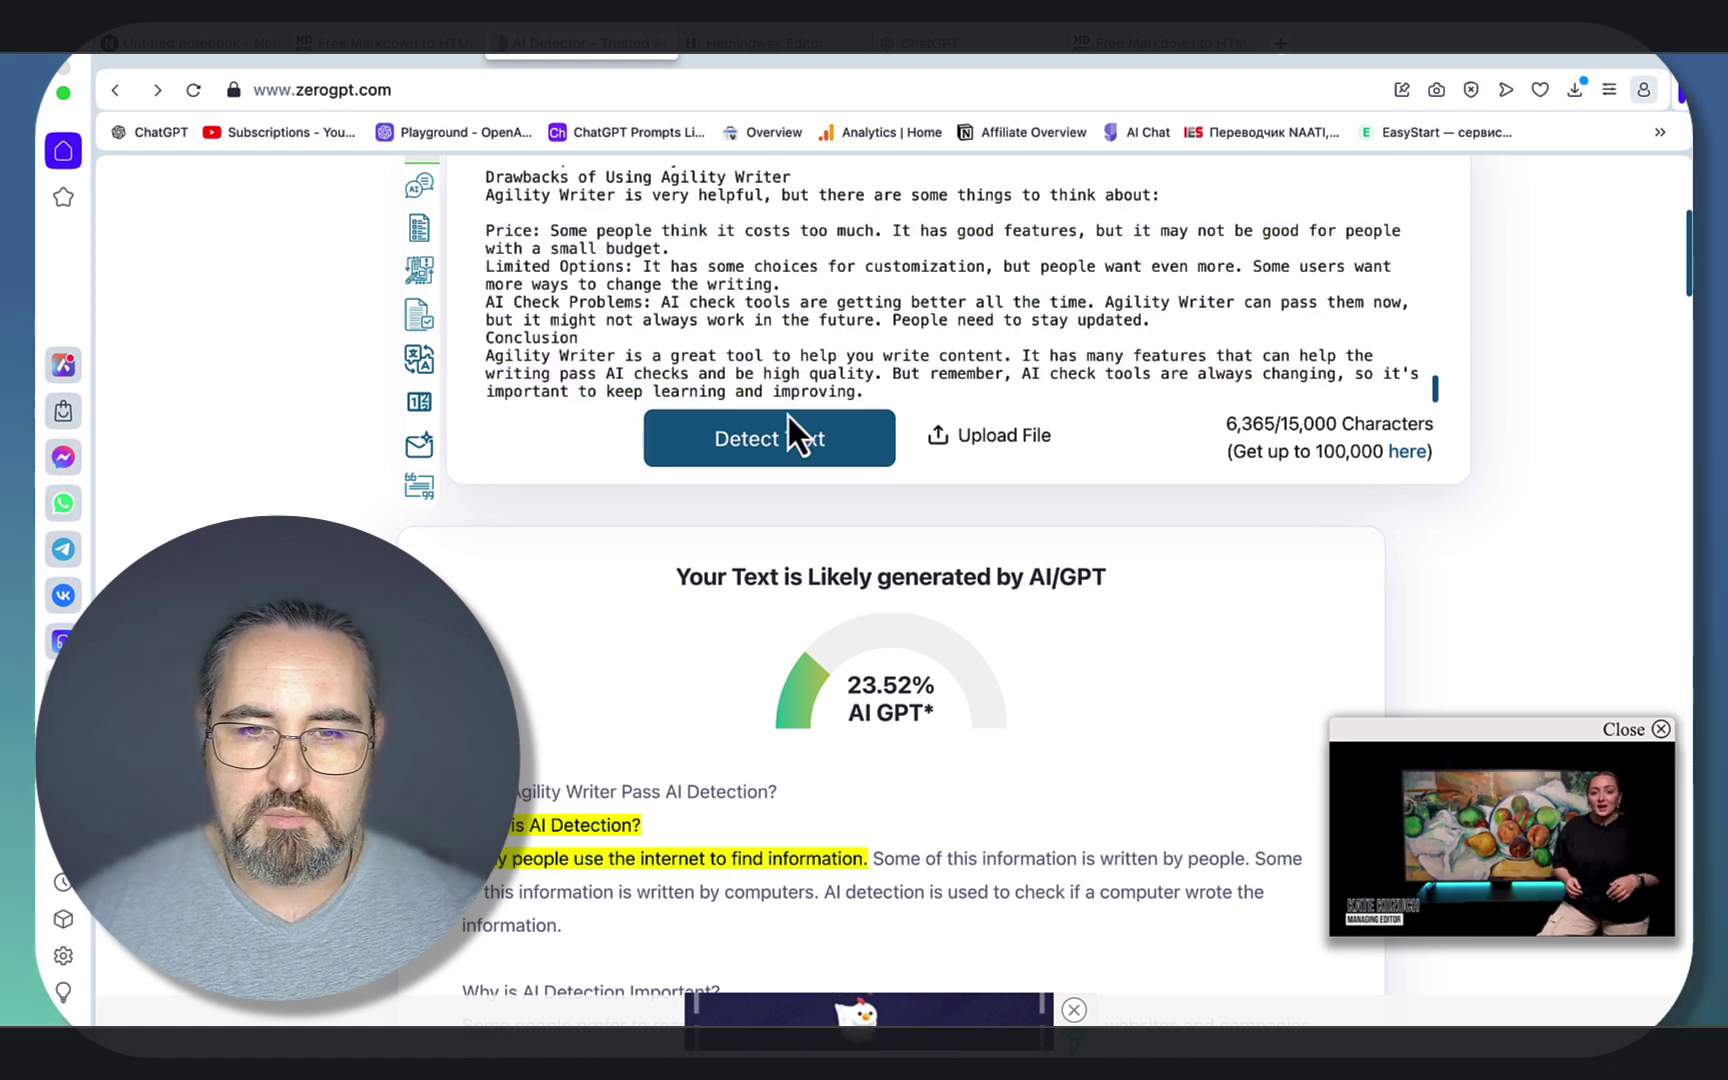
pyautogui.click(780, 452)
pyautogui.scroll(-2, 1035, 757)
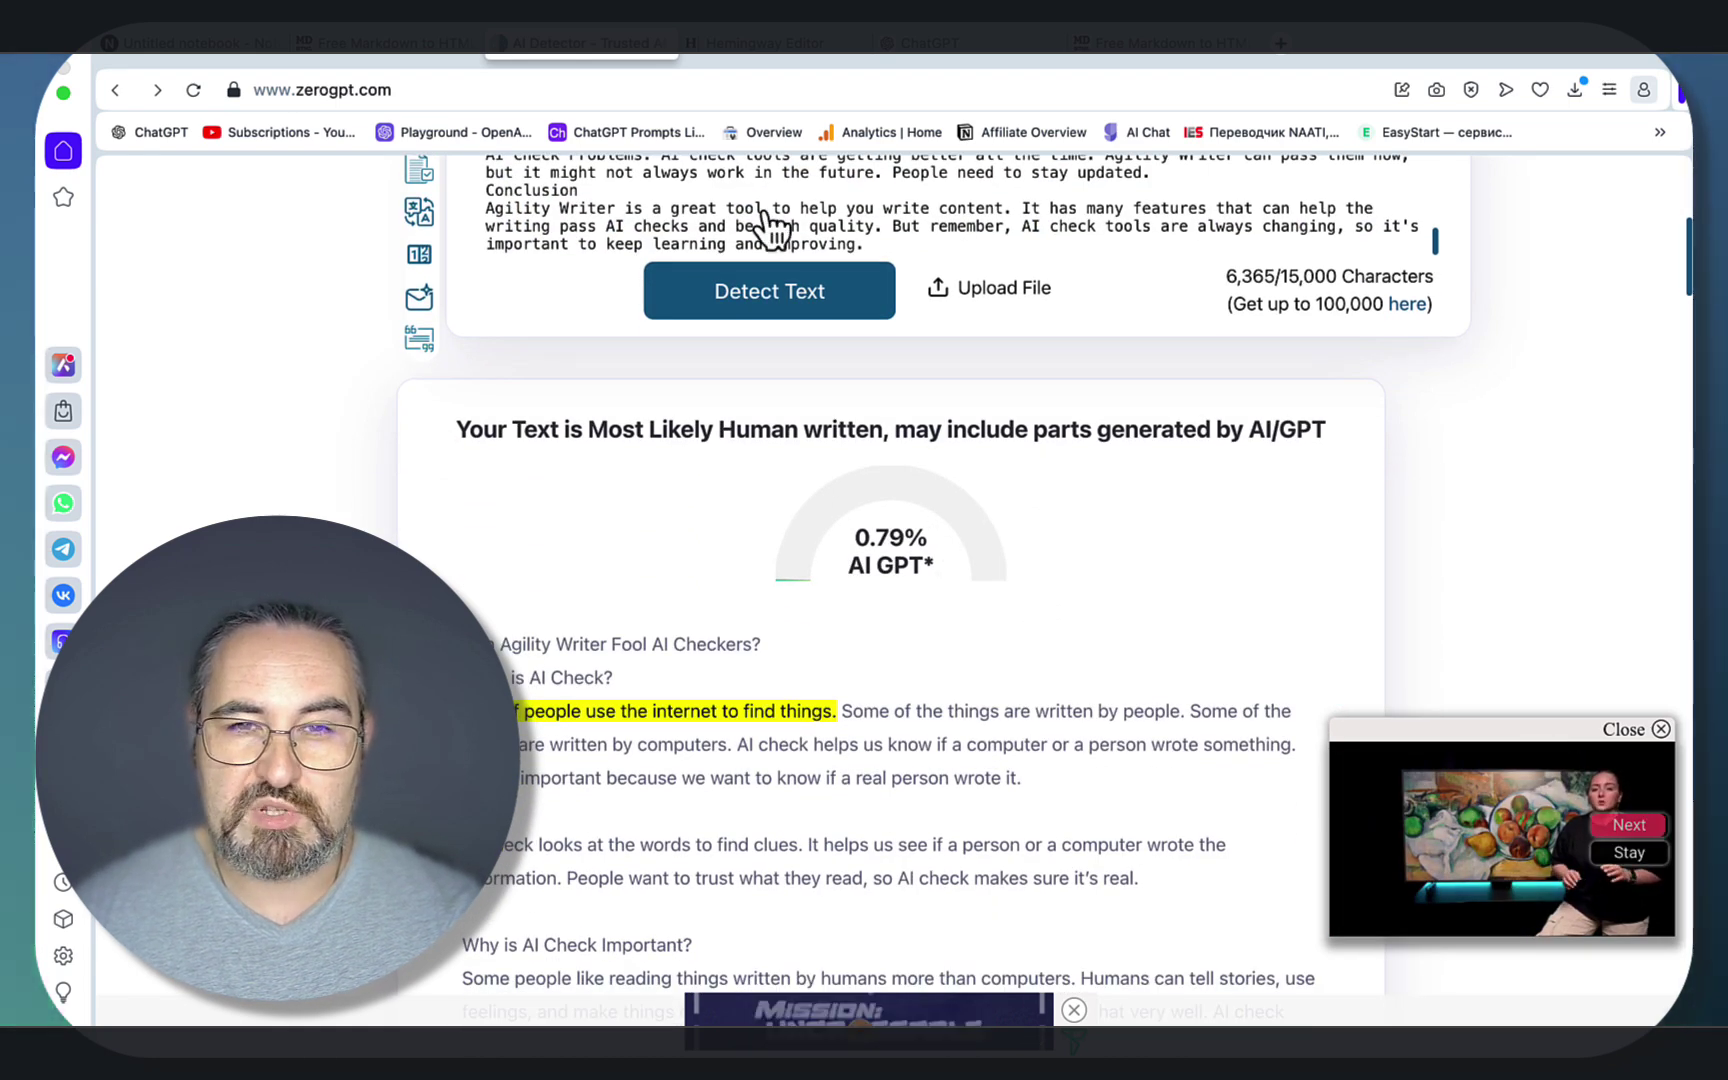
pyautogui.click(748, 45)
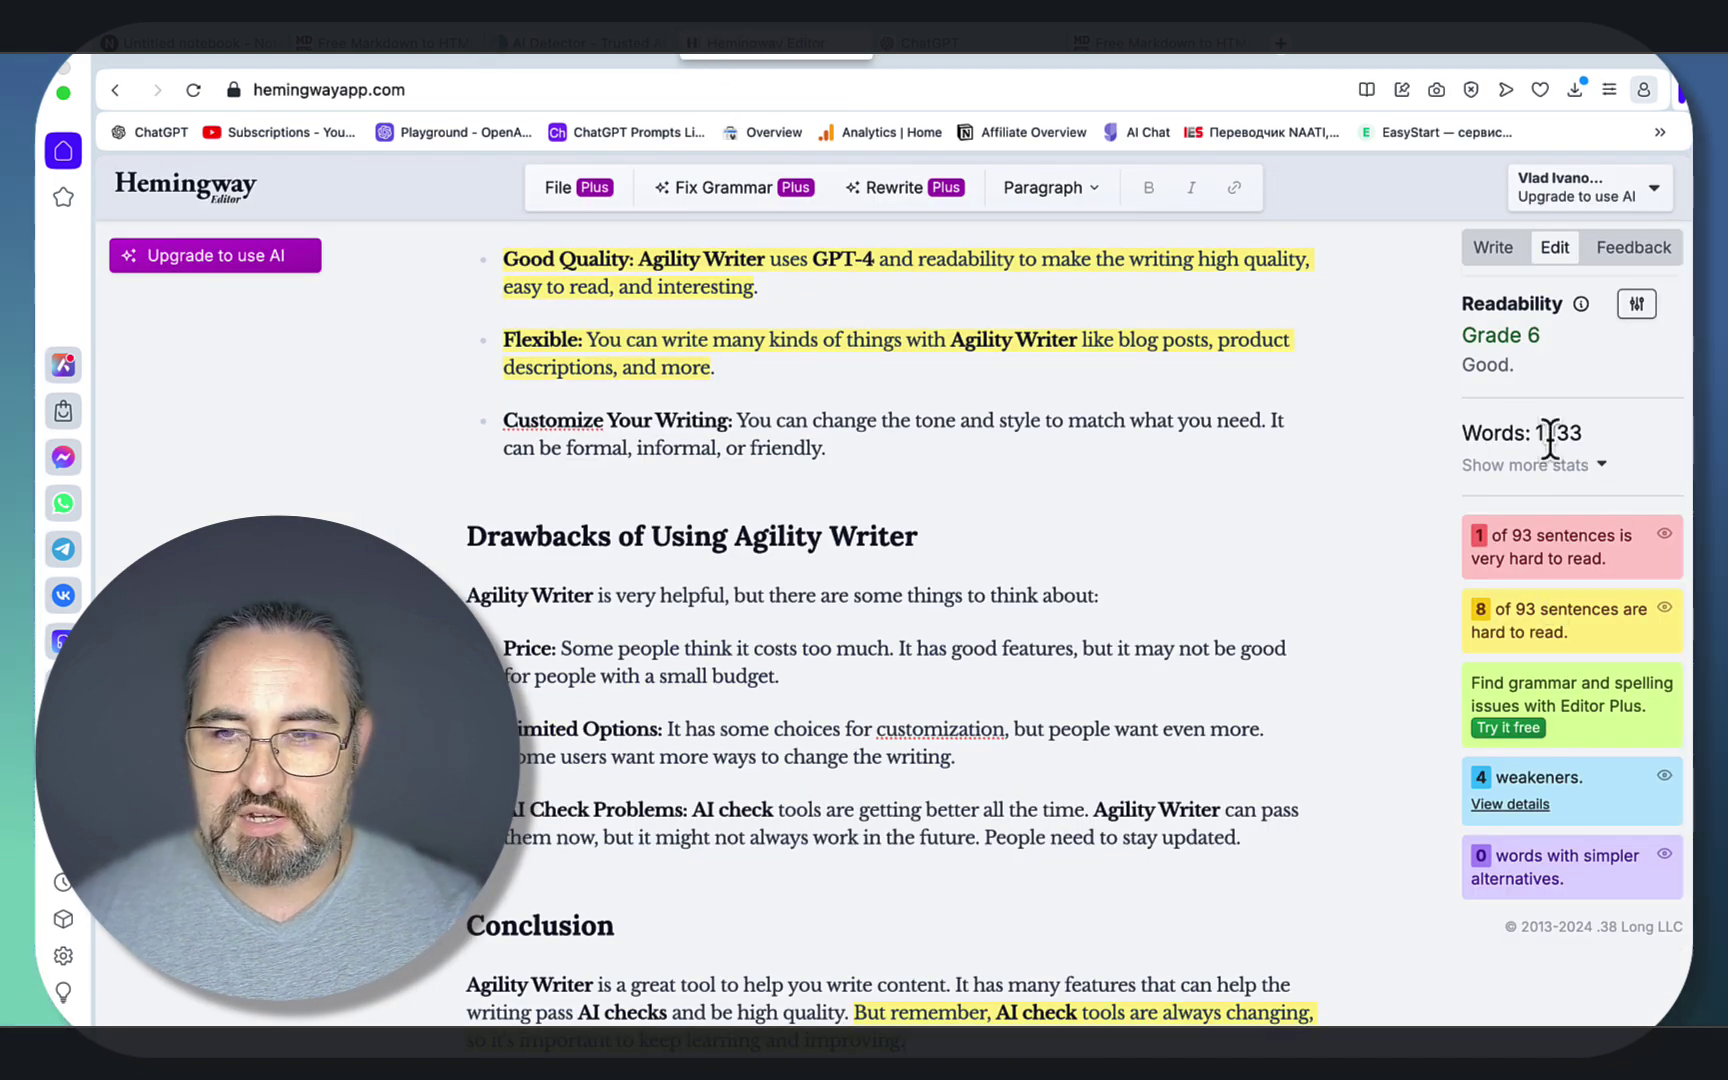
# - Check the simplified article's Grade 6, 1,133-word stats in Hemingway, then return to ZeroGPT
pyautogui.scroll(10, 1080, 548)
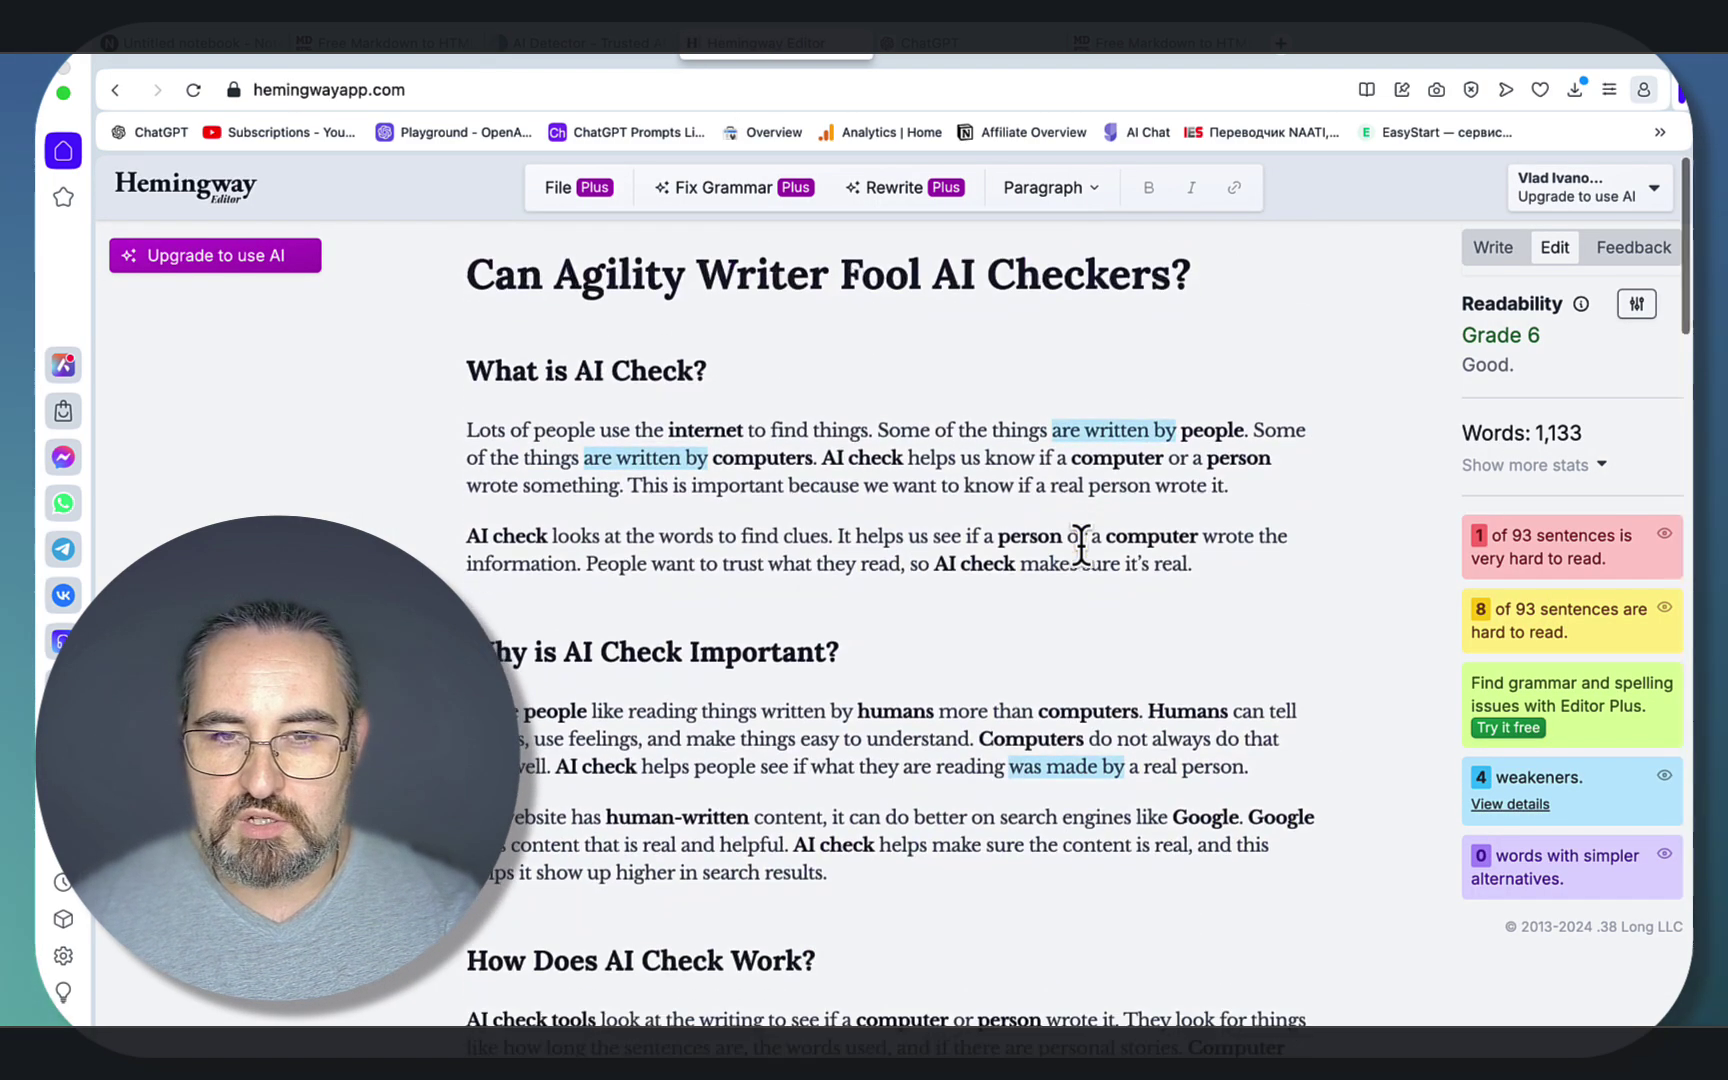
pyautogui.scroll(-5, 1080, 548)
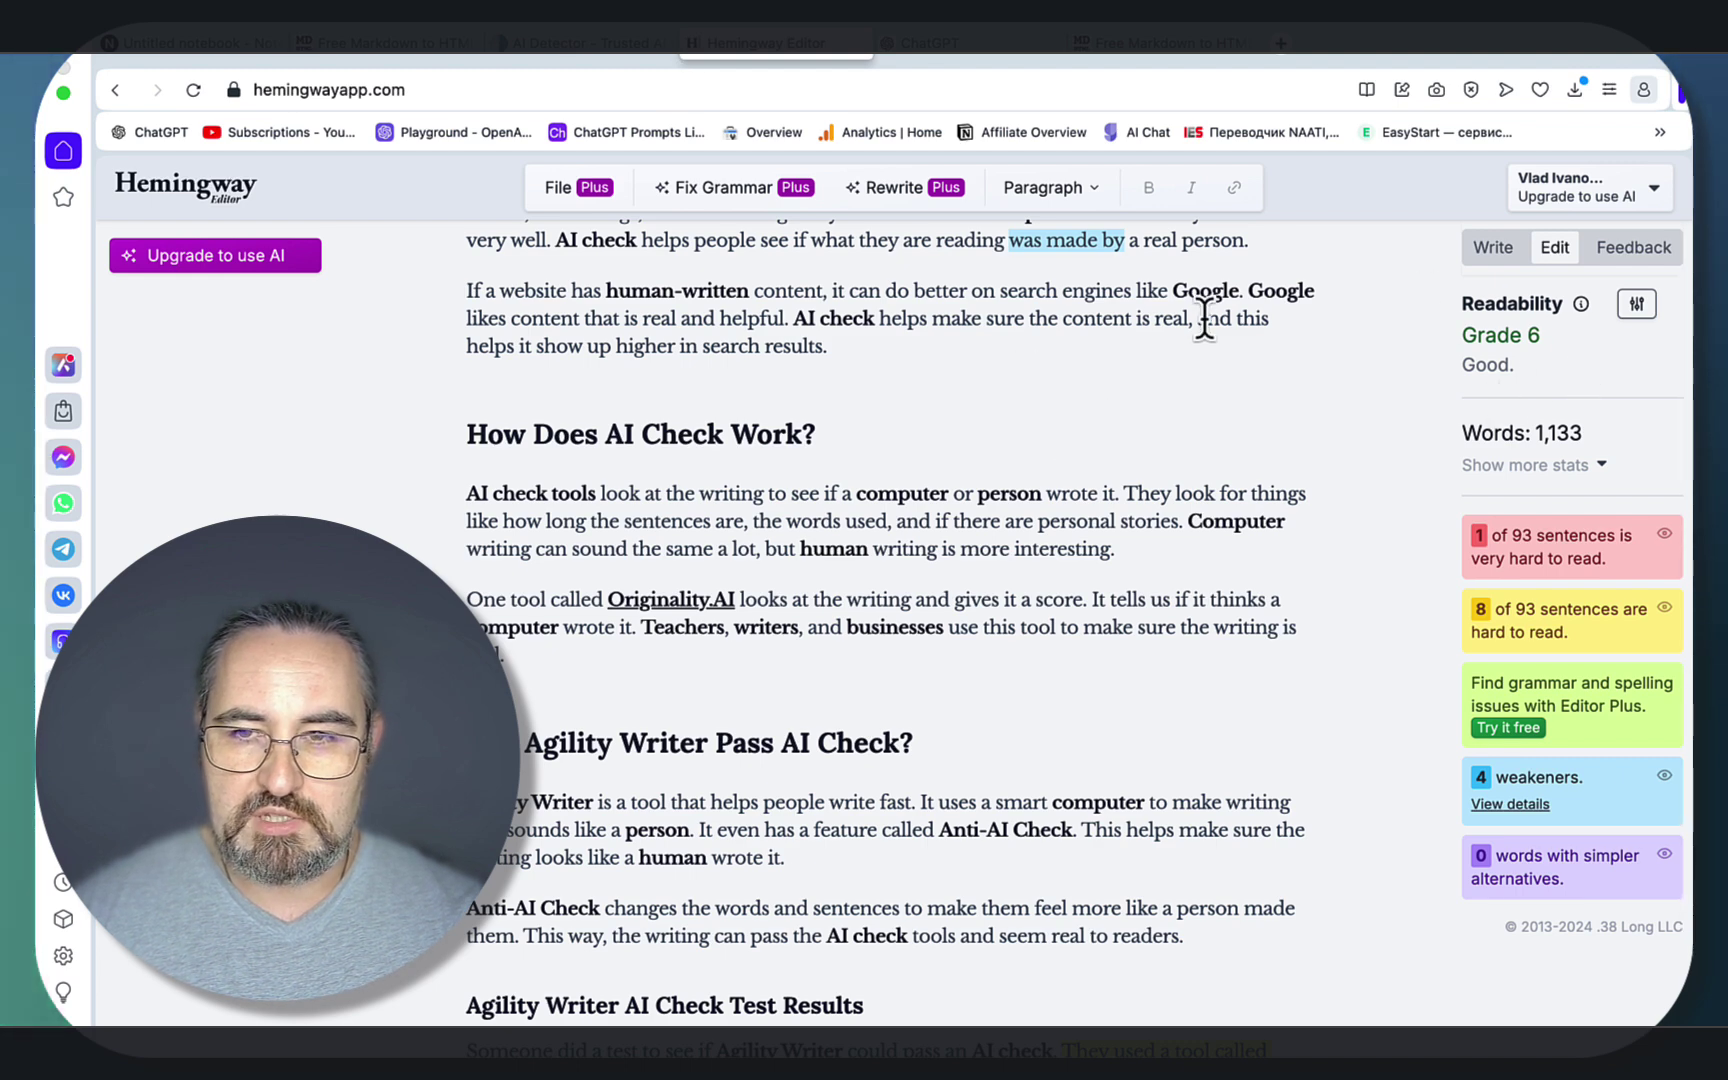
pyautogui.hotkey('ctrl', 'shift', 'Tab')
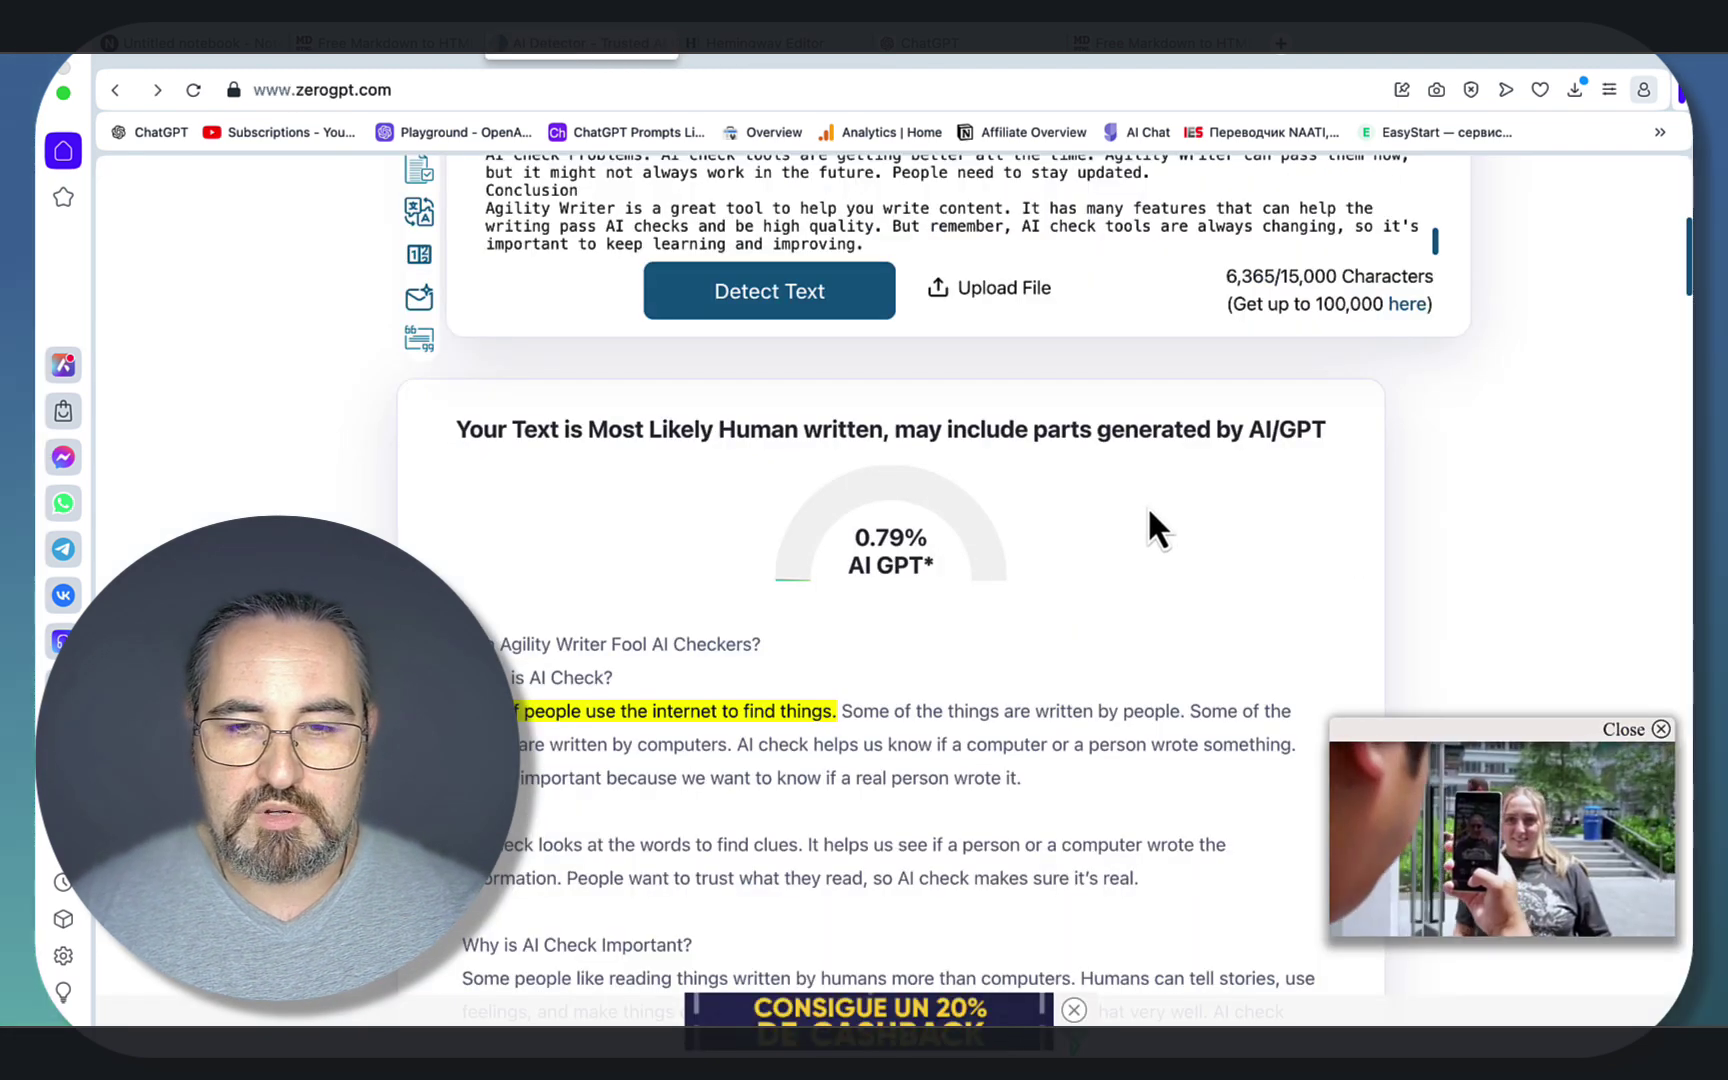
# - Look over NotebookLM's simple-language Agility Writer notes, then return to the ChatGPT canvas
pyautogui.click(230, 43)
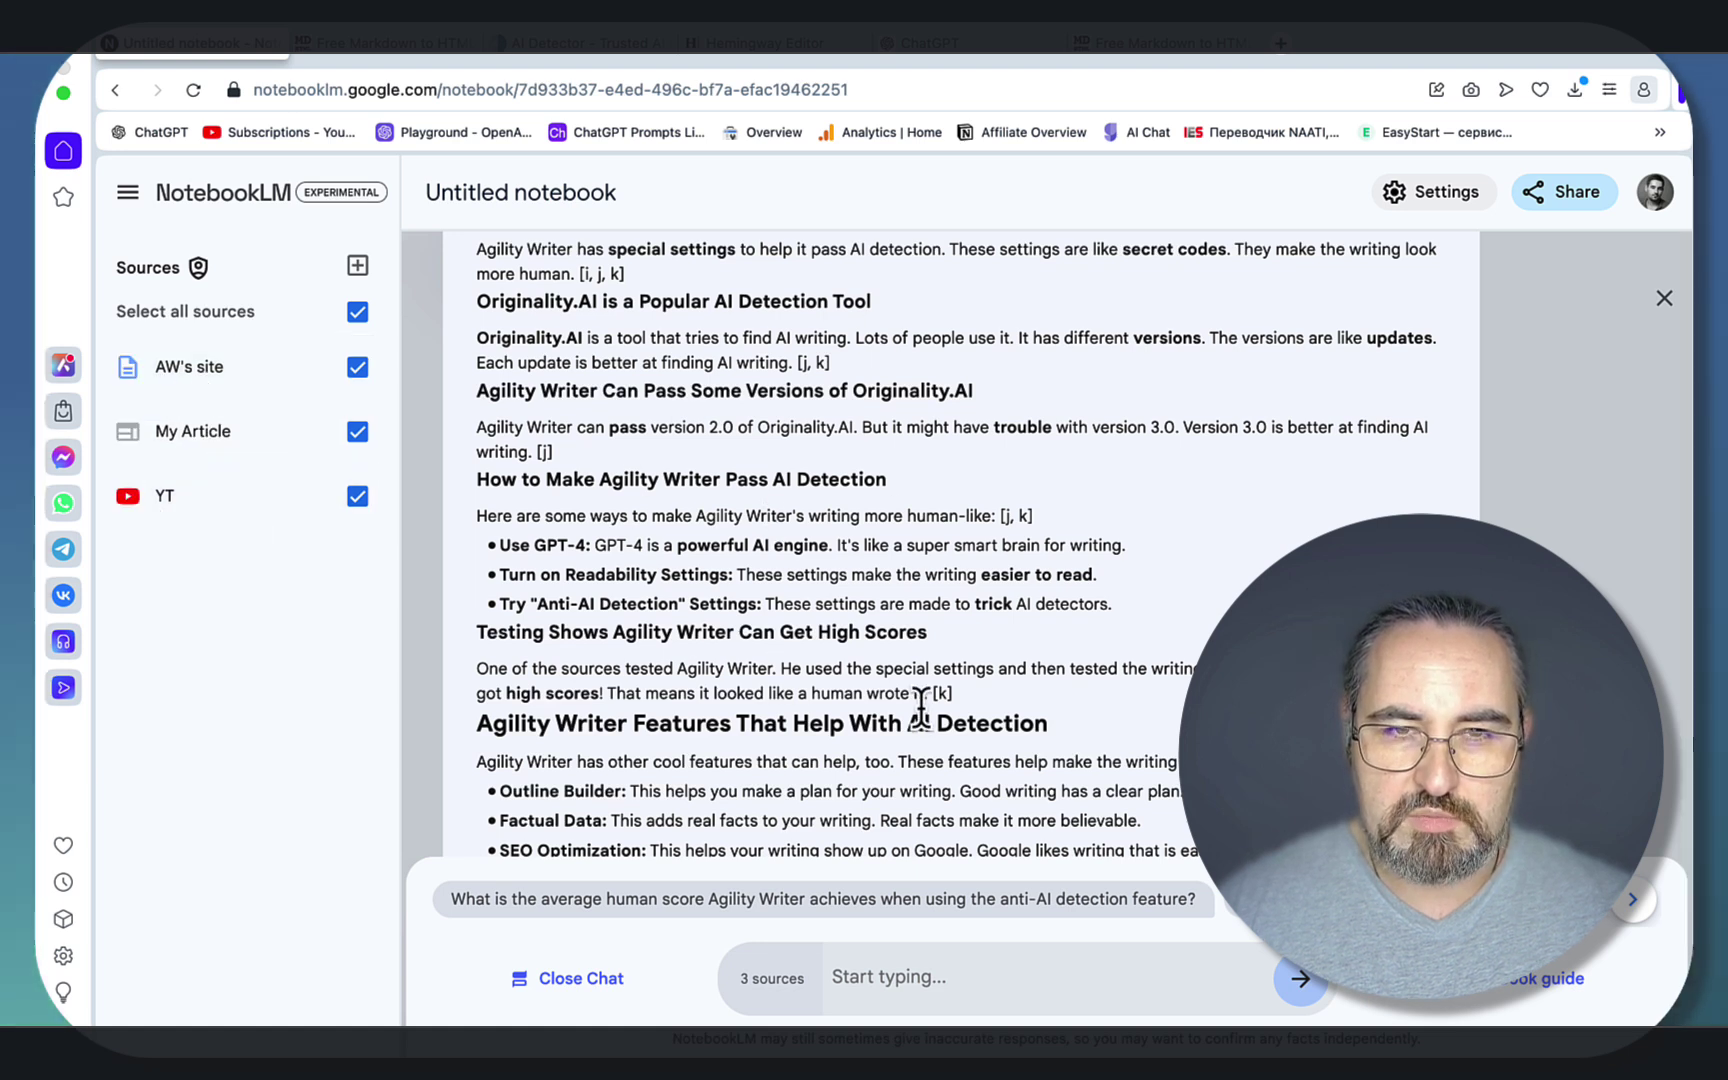
pyautogui.click(1003, 48)
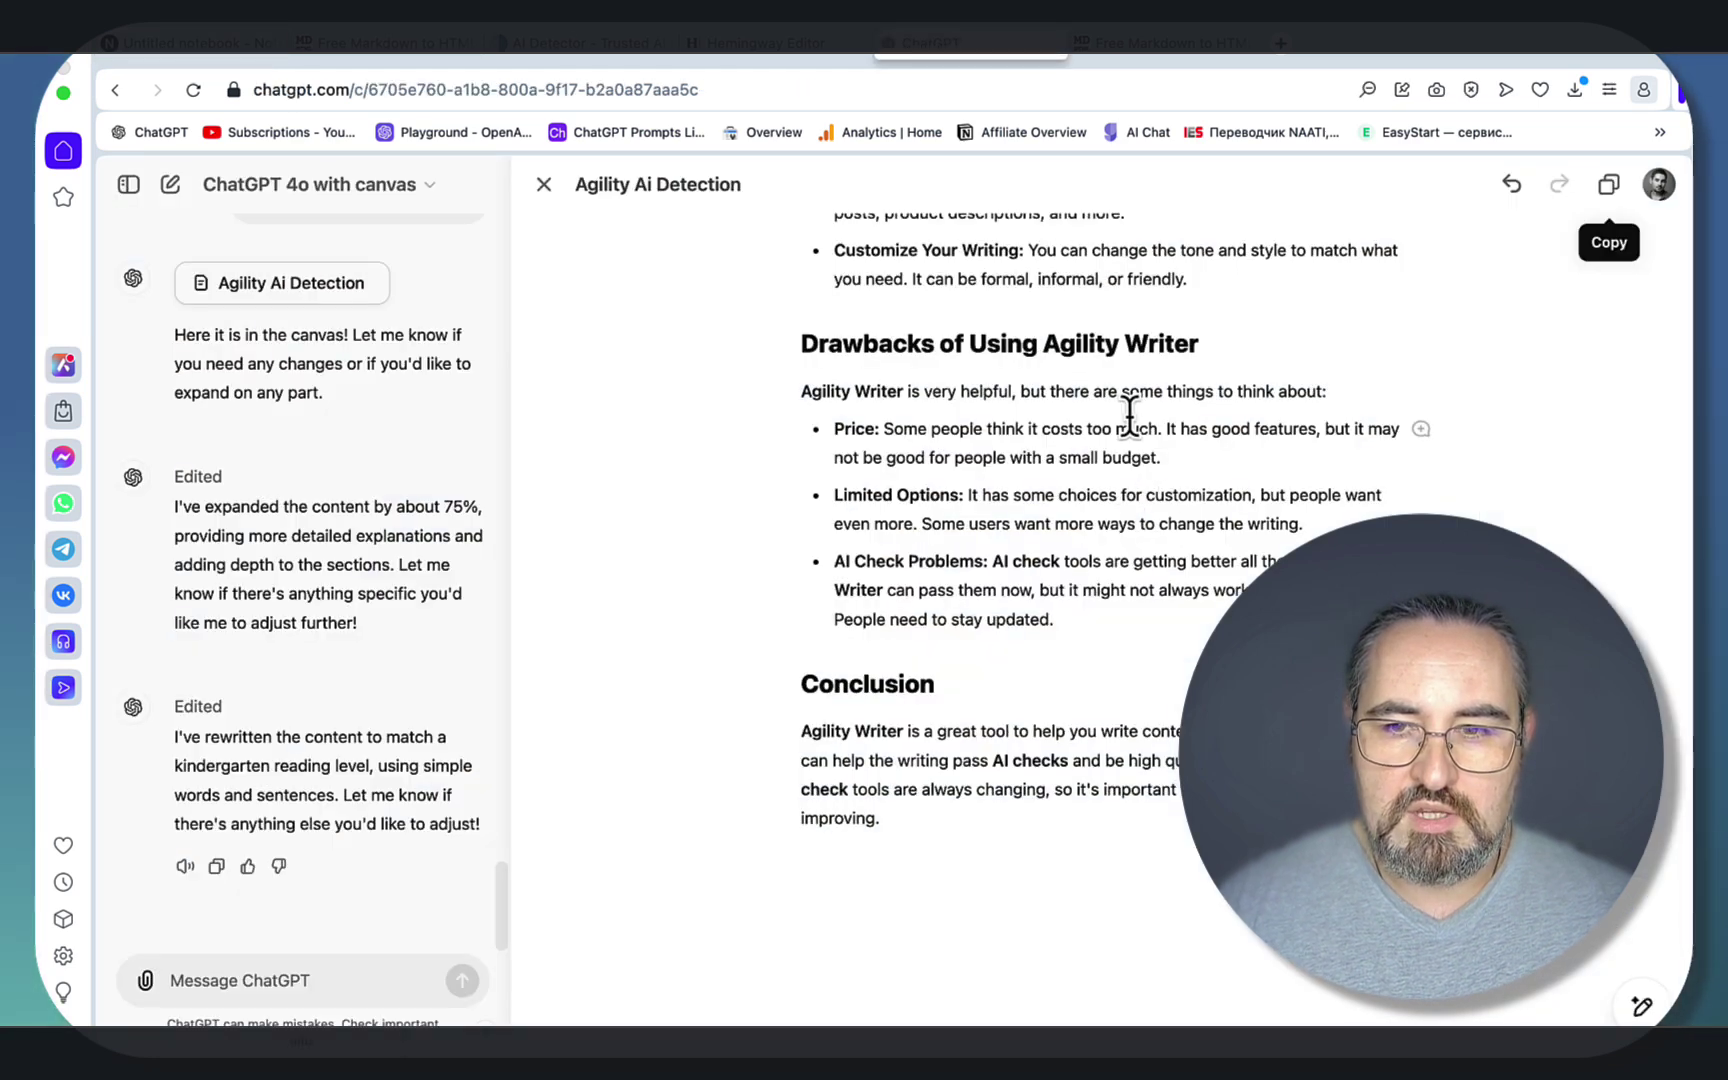
# - Leave the kindergarten-level canvas article and go to the helpfulcontent.ai 'Master Helpful Content SEO' homepage
pyautogui.moveTo(1656, 1020)
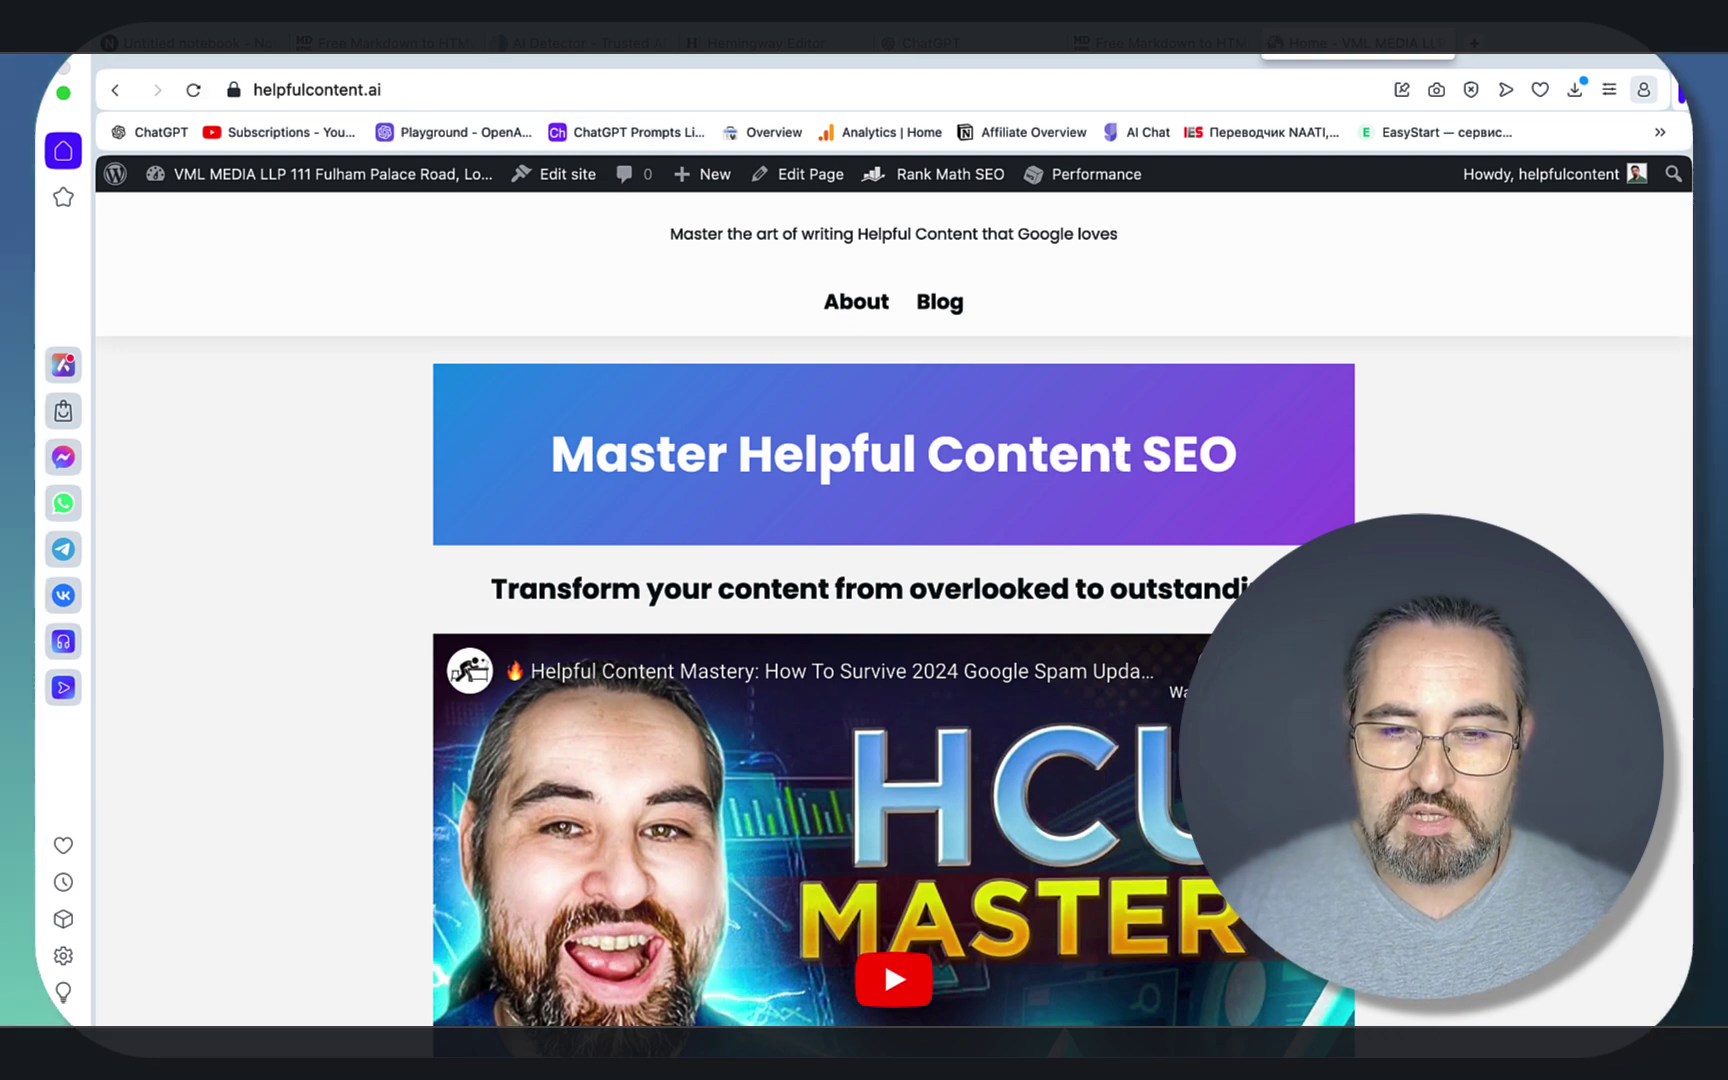
# - Scroll the helpfulcontent.ai page past the bonuses, testimonials and instructor section to the 30-Day Risk-Free Guarantee
pyautogui.scroll(-20, 894, 600)
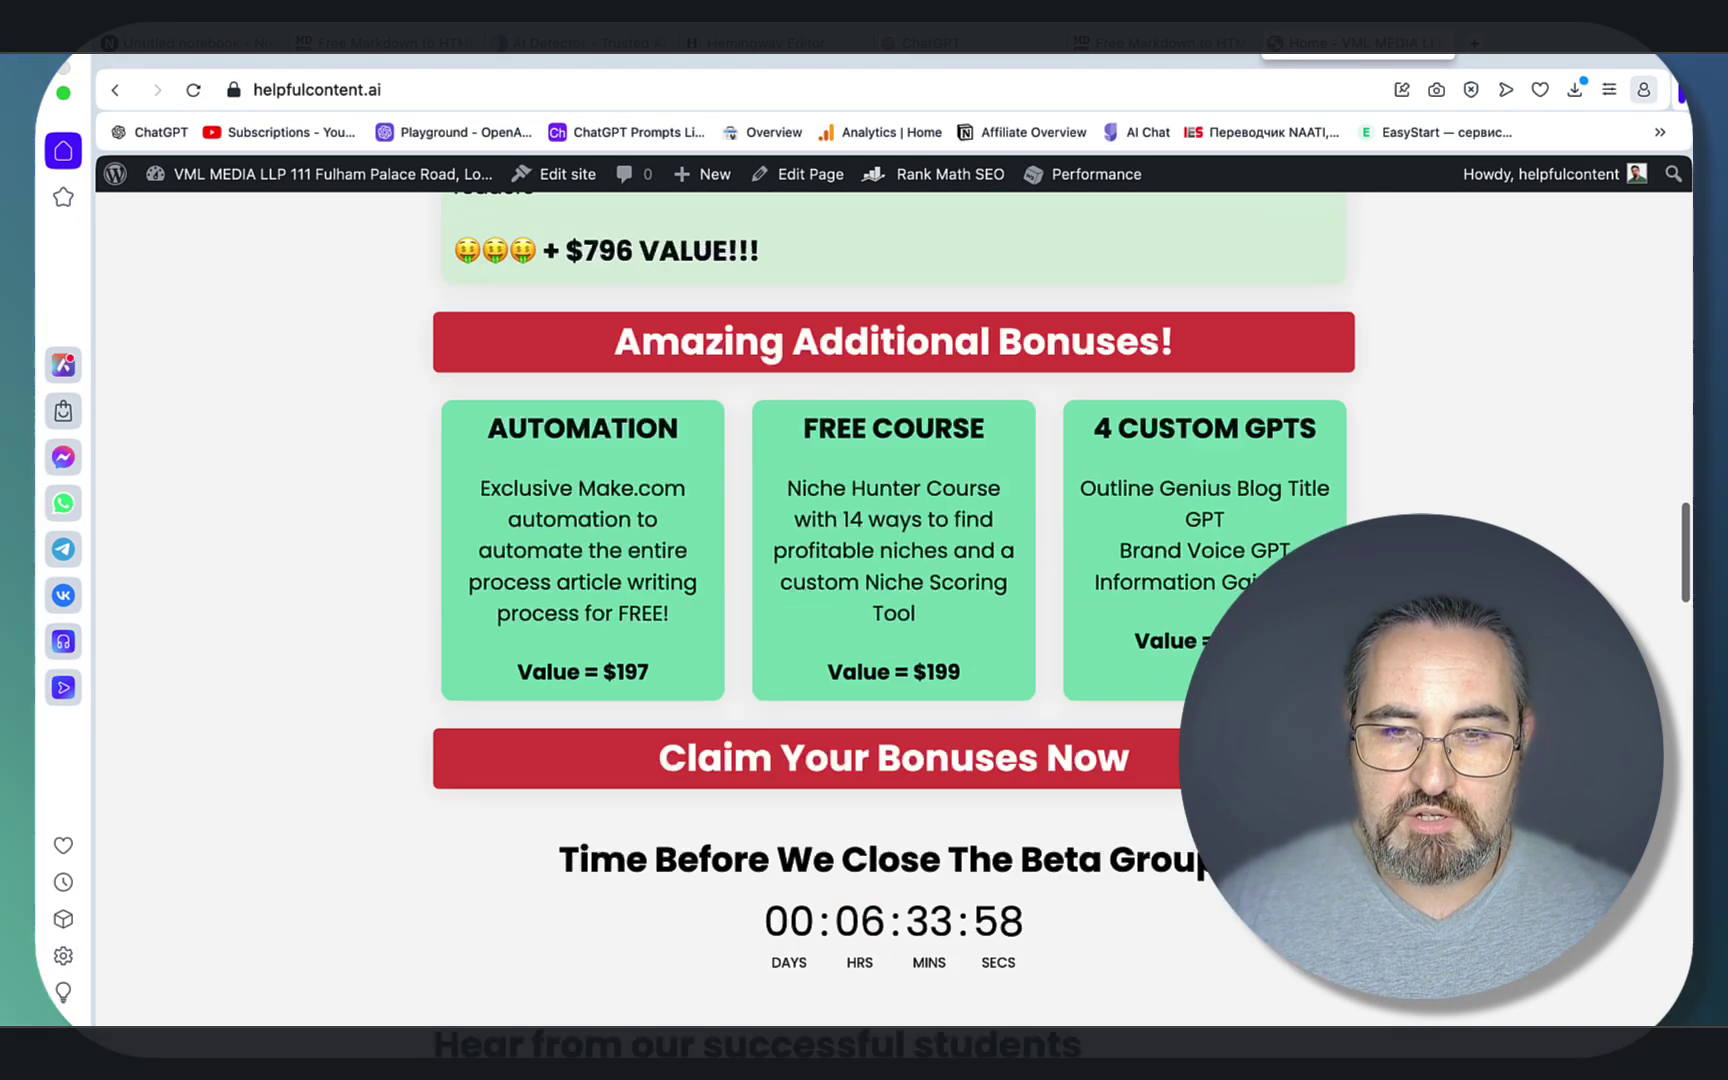
pyautogui.scroll(-2, 894, 600)
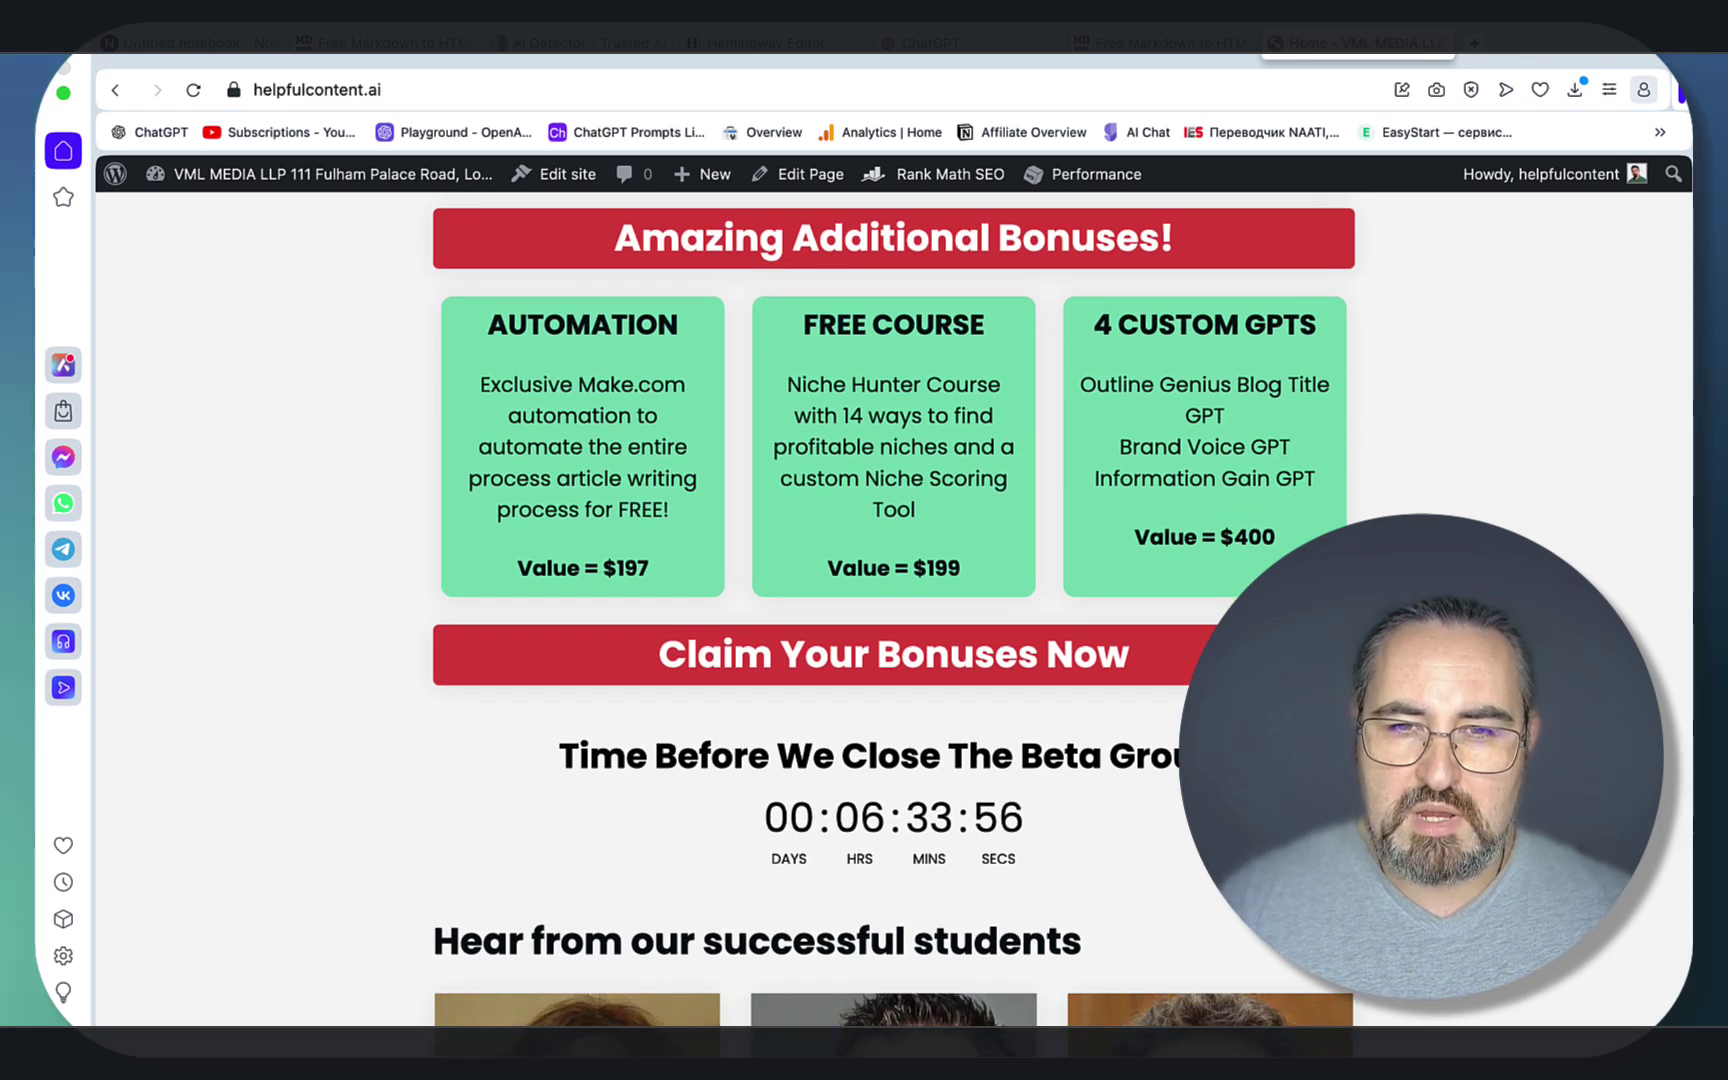
pyautogui.scroll(3, 614, 345)
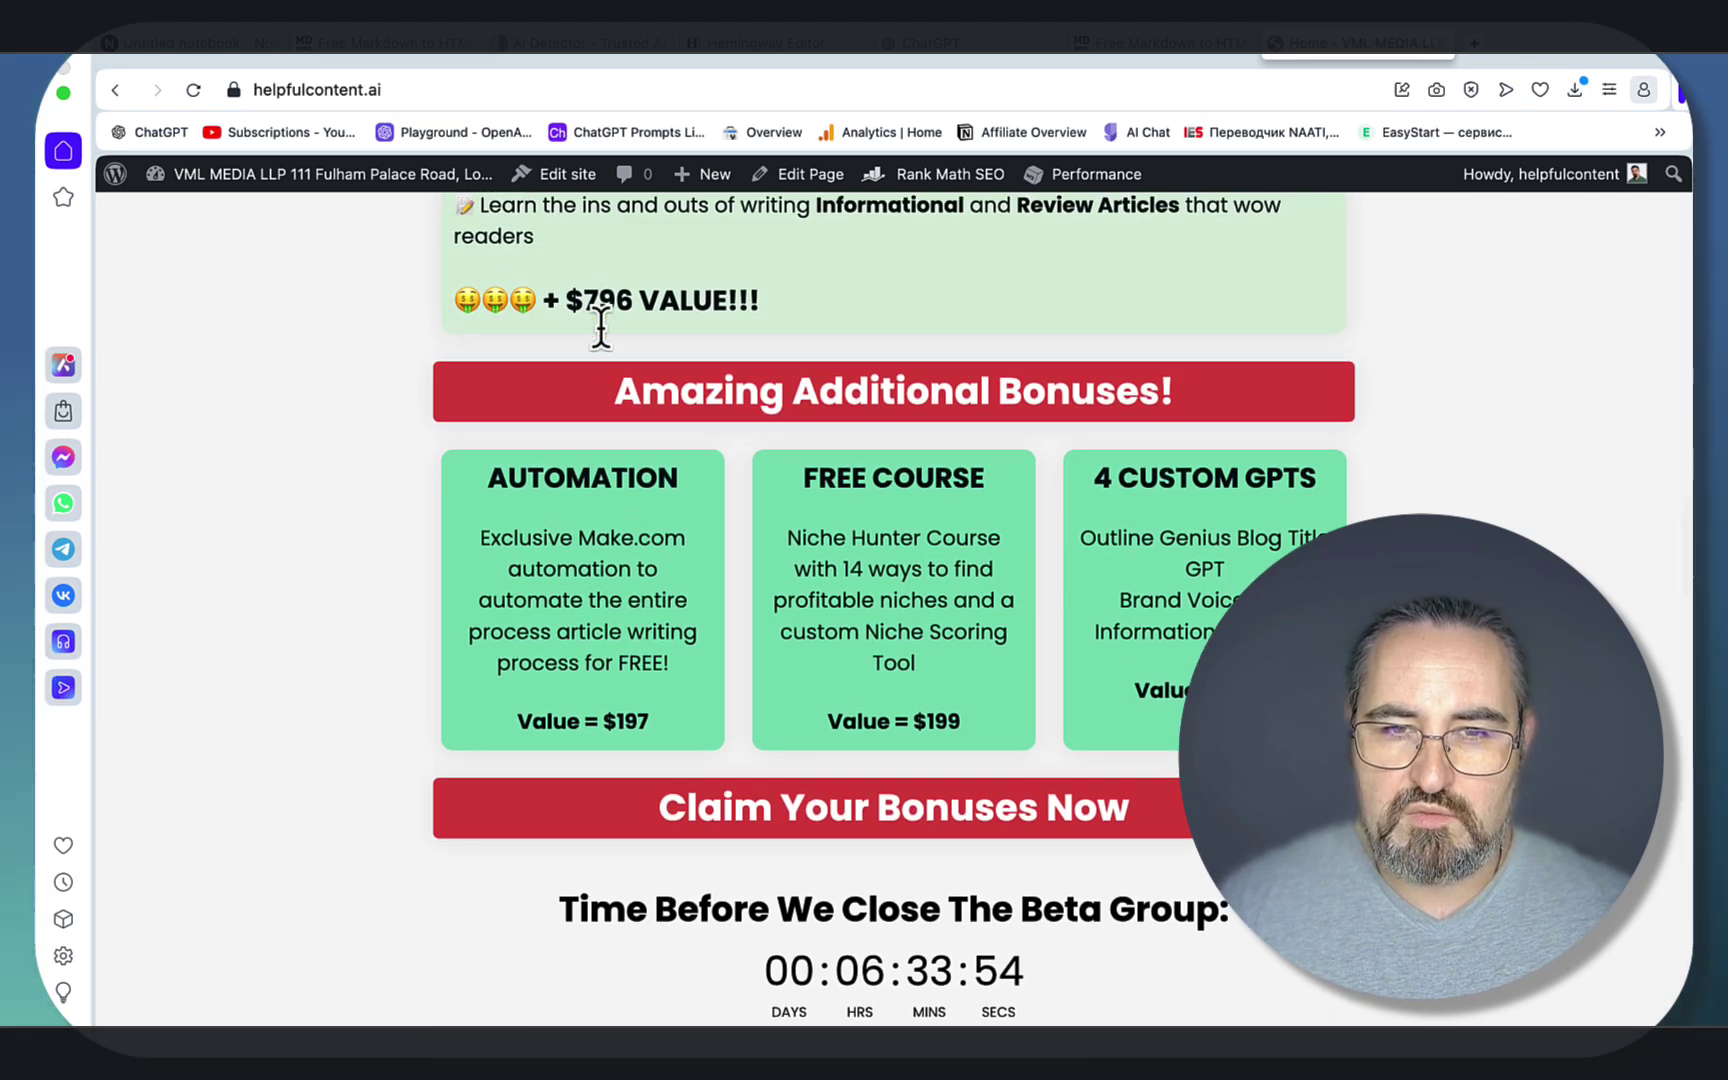
pyautogui.scroll(-15, 755, 558)
pyautogui.scroll(-20, 756, 562)
pyautogui.scroll(-8, 755, 573)
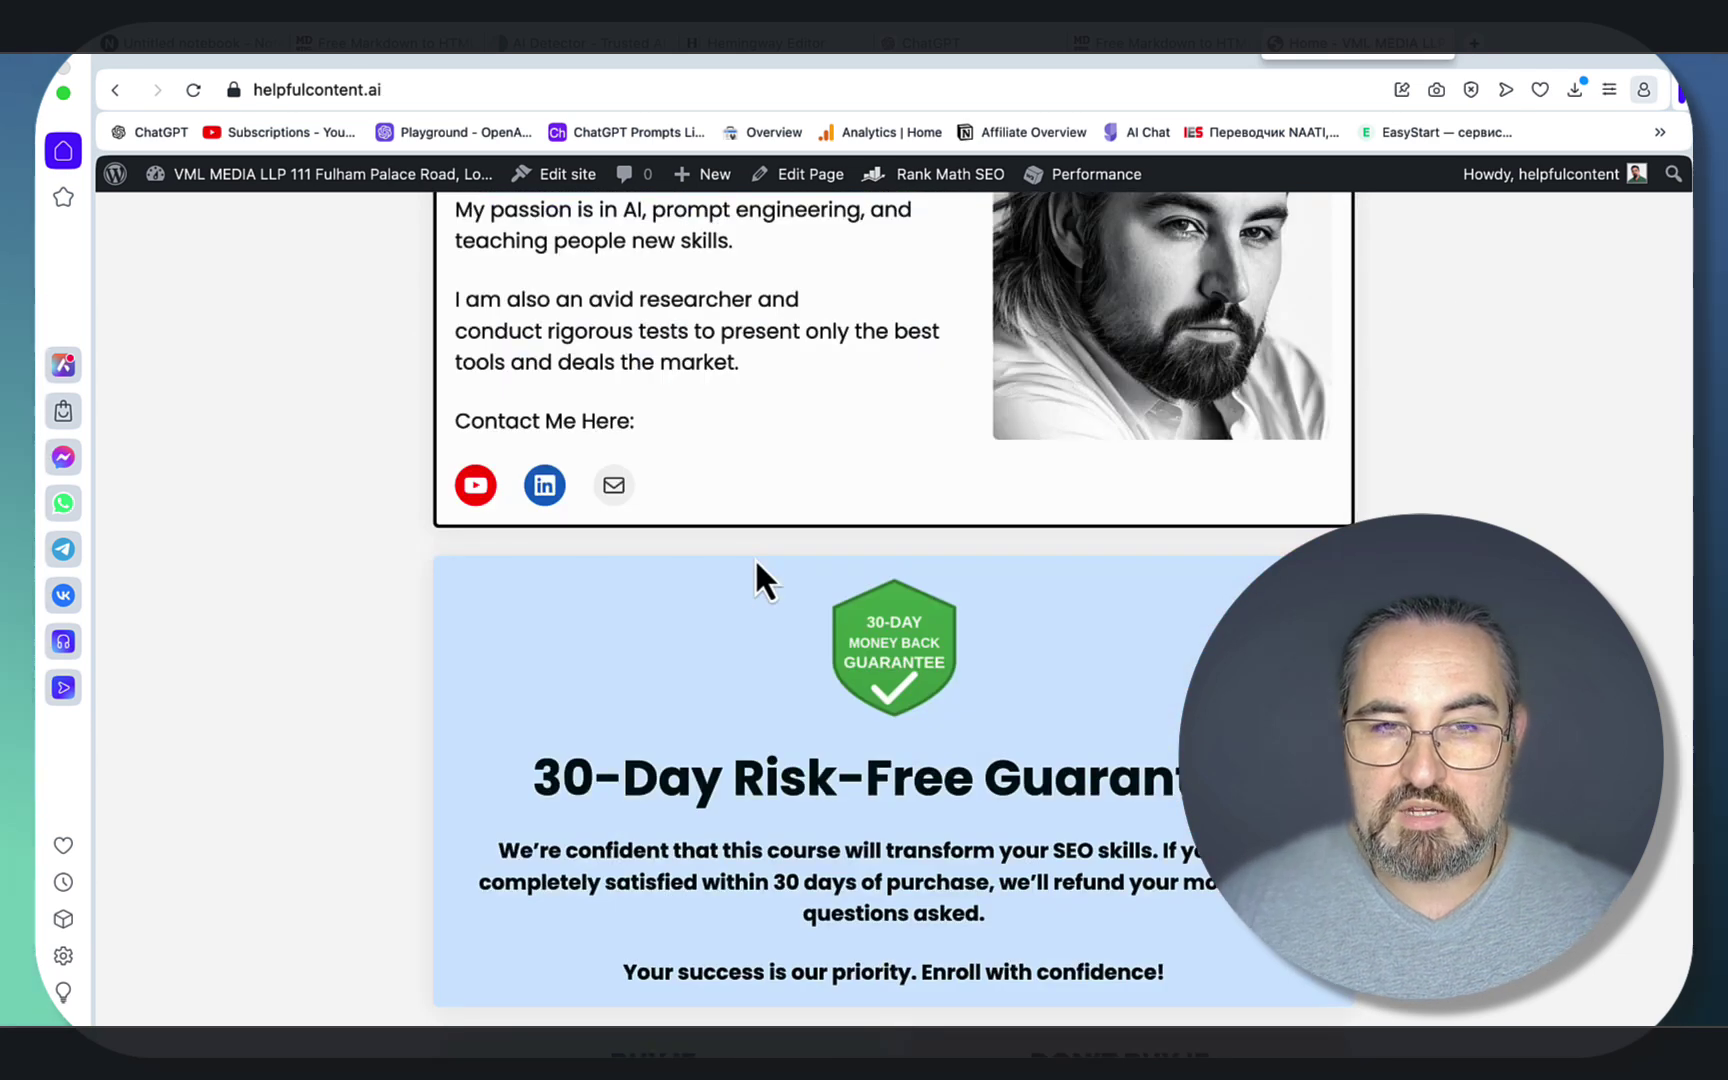